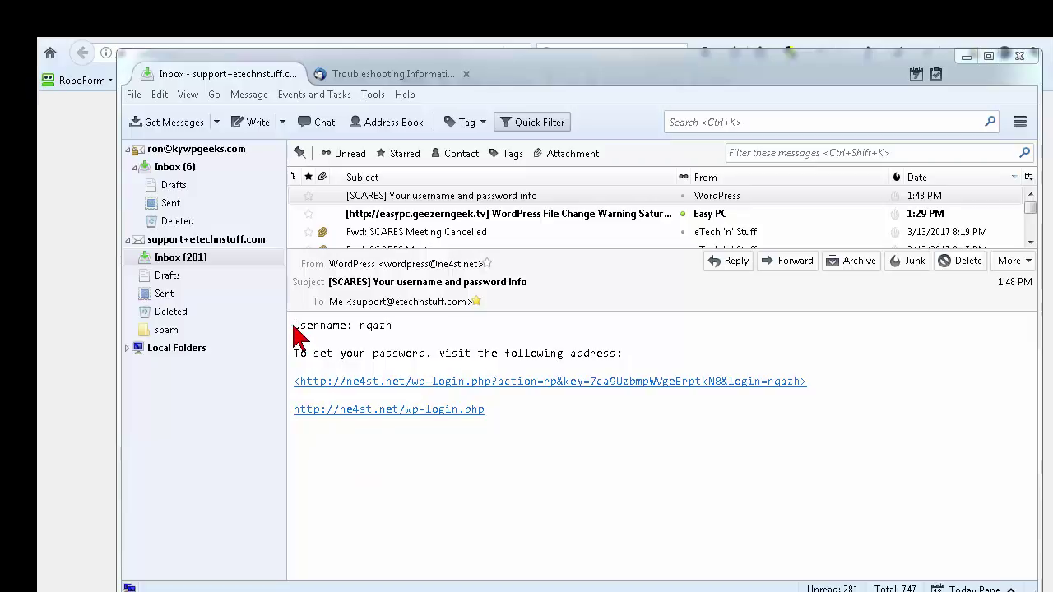
# Step: Highlight the 'Username:' line in the WordPress reset email
pyautogui.click(297, 333)
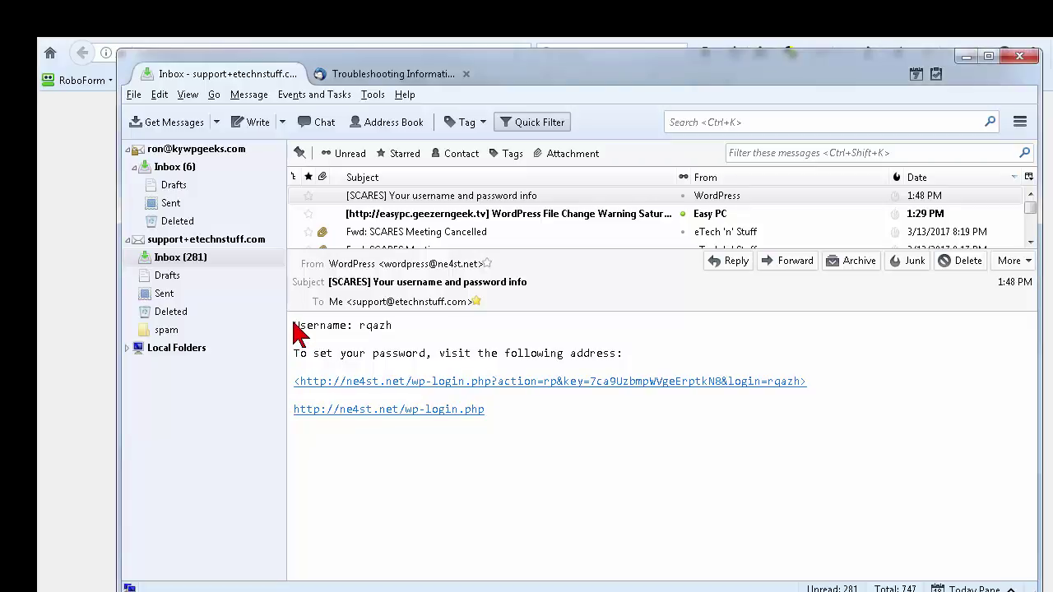
pyautogui.moveTo(294, 326); pyautogui.dragTo(414, 329)
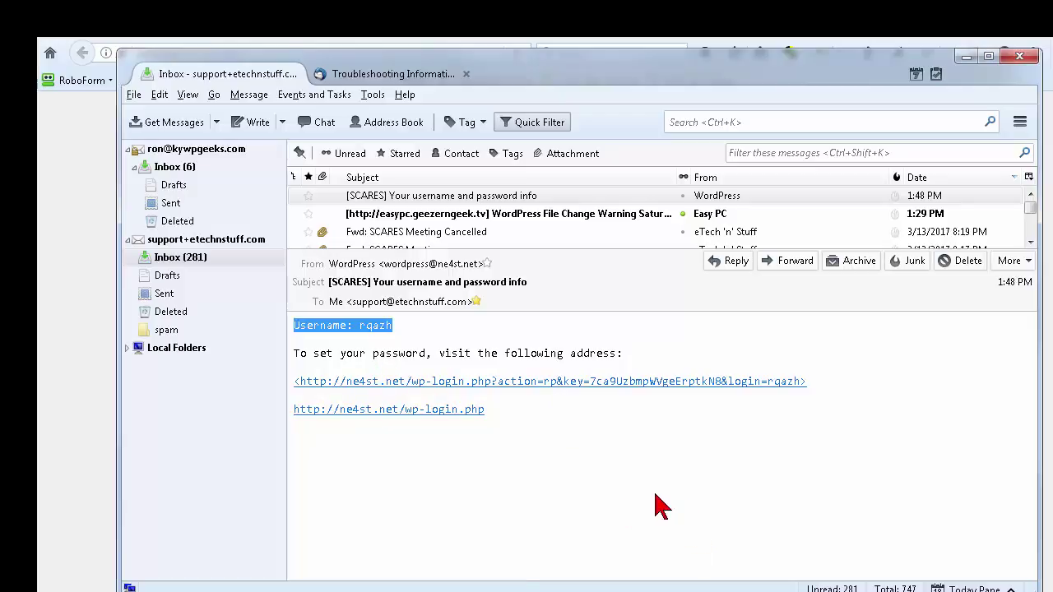
# Step: Follow the reset link and copy the generated Strong password from the New password box
pyautogui.click(387, 393)
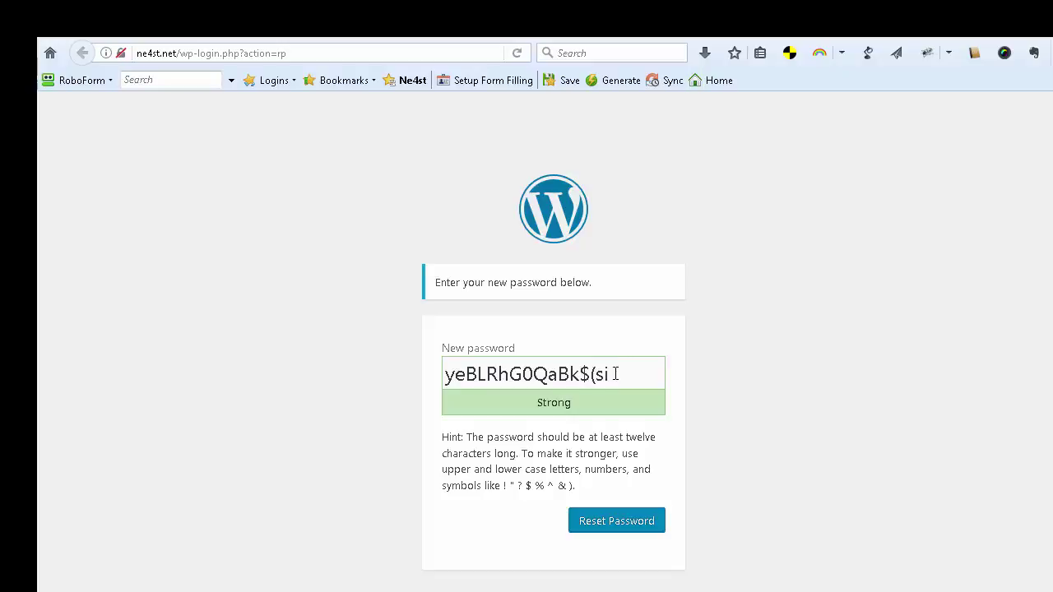
pyautogui.moveTo(610, 375); pyautogui.dragTo(445, 375)
pyautogui.rightClick(453, 373)
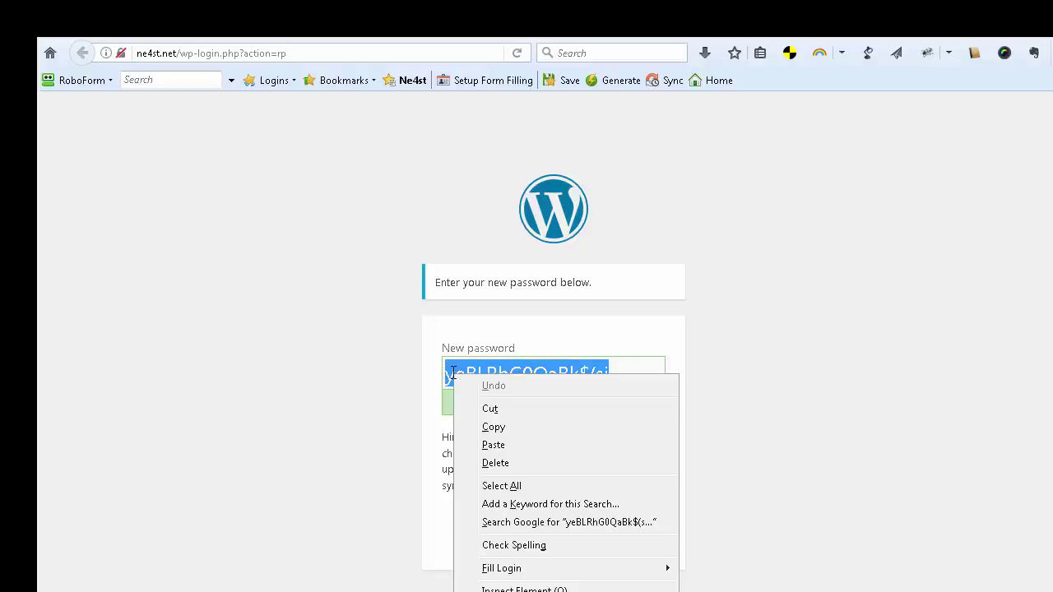
pyautogui.click(494, 427)
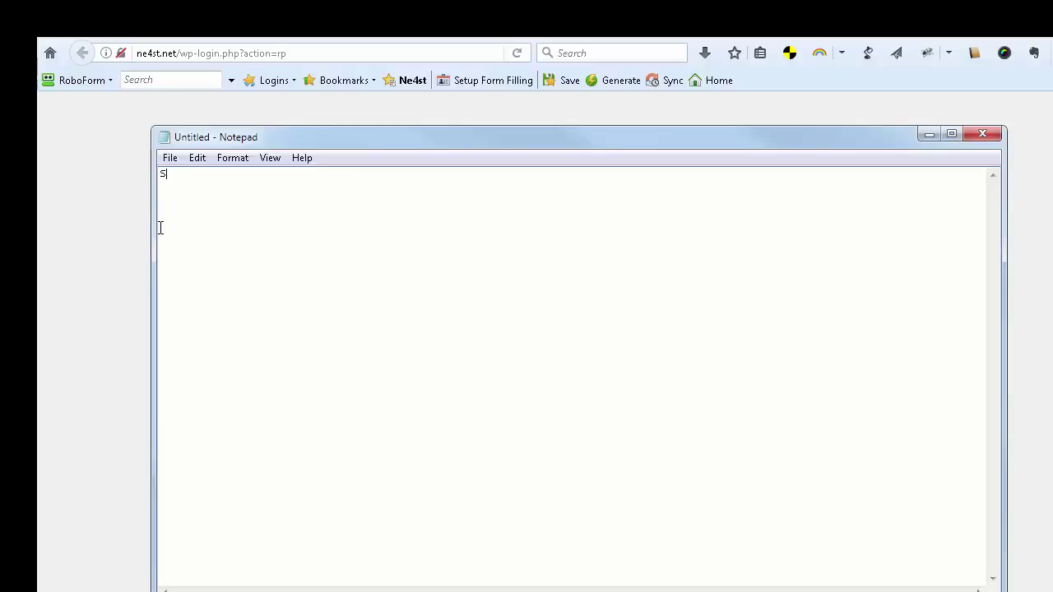
# Step: Type 'Scares Website', 'User Name:' and 'Password:' lines, pasting the new password after Password:
pyautogui.write('cares We')
pyautogui.write('bsite')
pyautogui.write('  User Name')
pyautogui.write(':  Pa')
pyautogui.write('ssword')
pyautogui.write(':')
pyautogui.rightClick(232, 216)
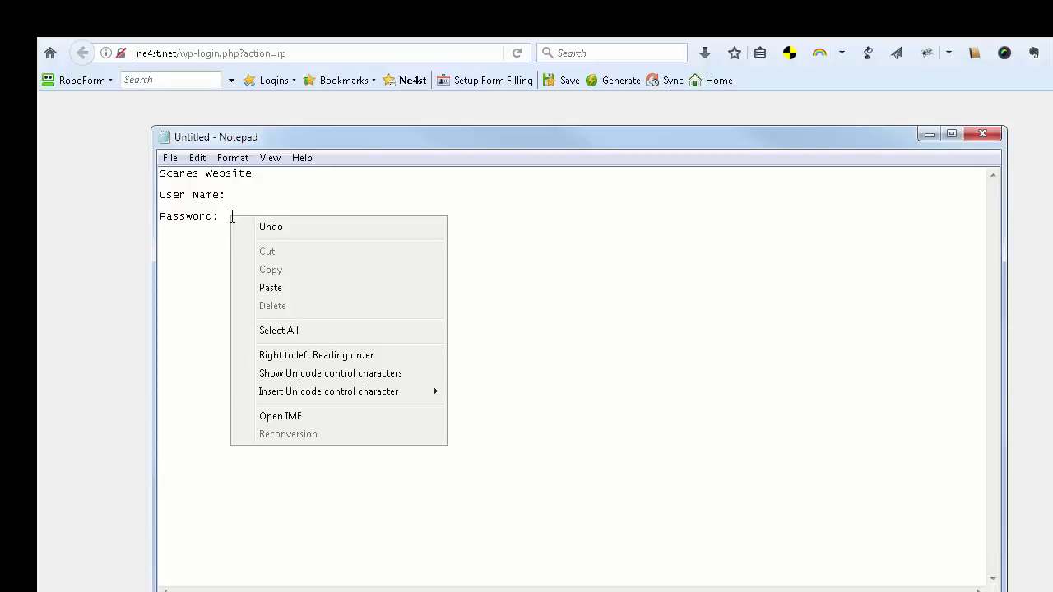
pyautogui.click(277, 289)
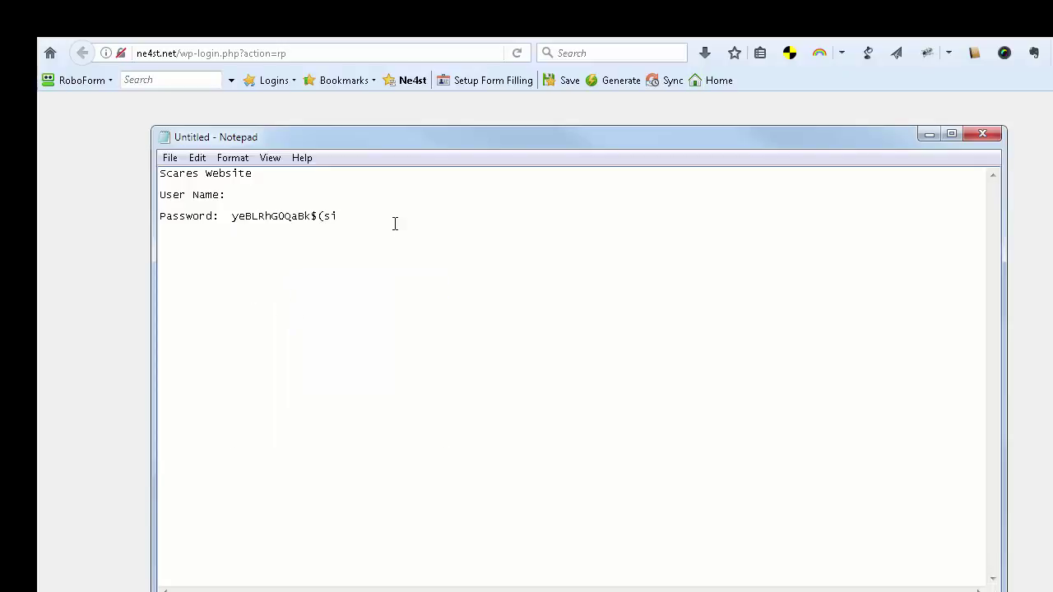
pyautogui.moveTo(458, 148); pyautogui.dragTo(456, 121)
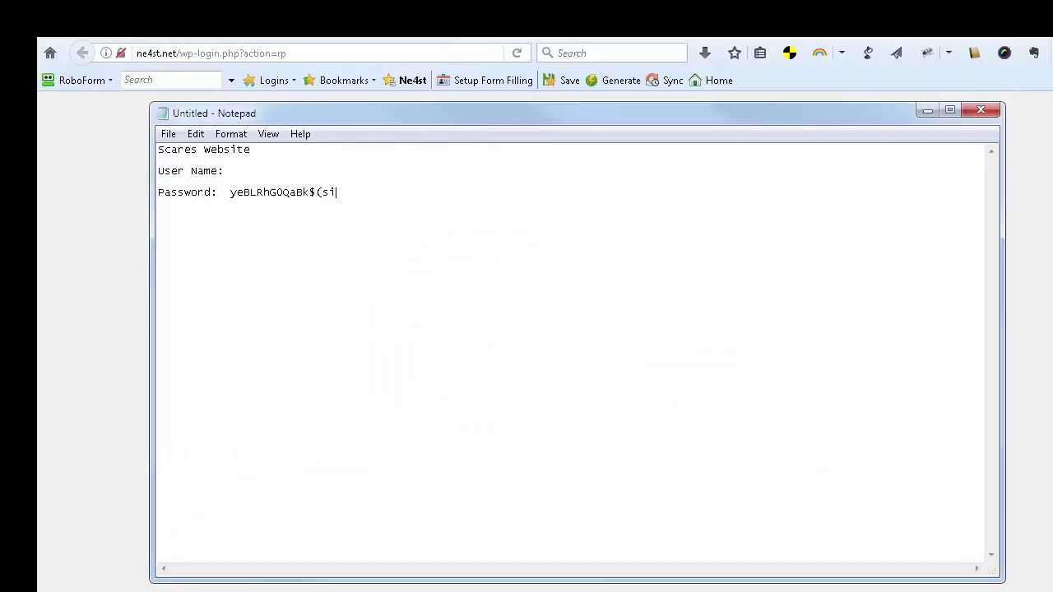
# Step: Copy just the username value after 'Username:' in the WordPress email, then return to Notepad
pyautogui.hotkey('alt', 'Tab')
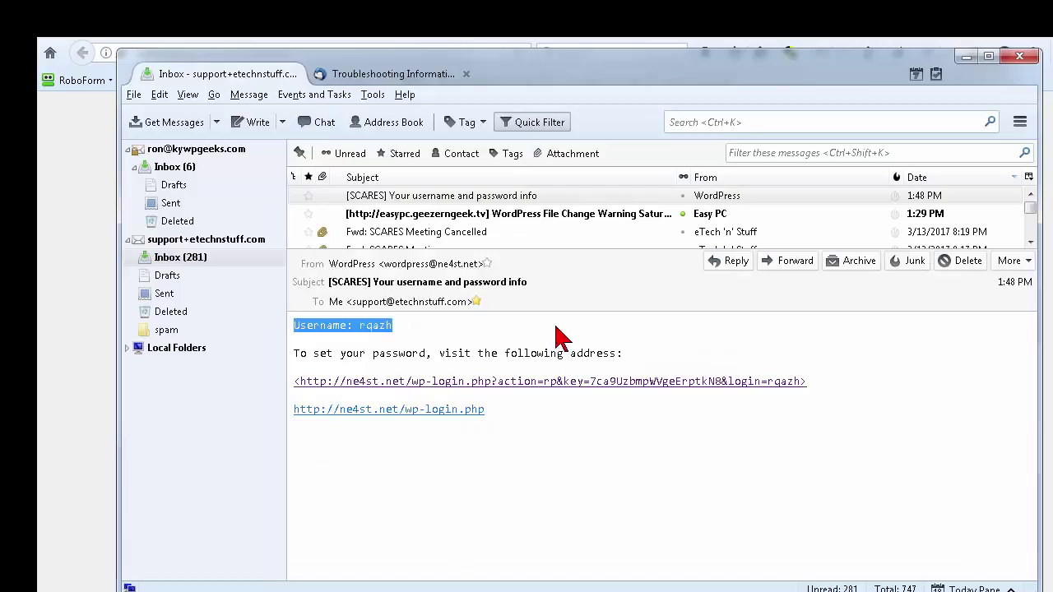
pyautogui.click(412, 328)
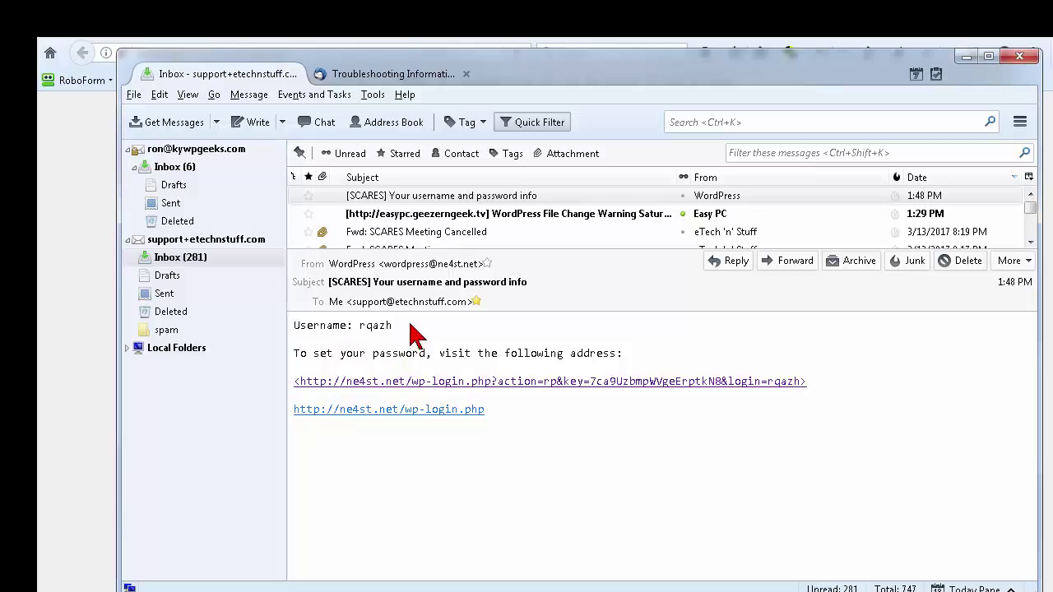
pyautogui.moveTo(412, 329); pyautogui.dragTo(354, 326)
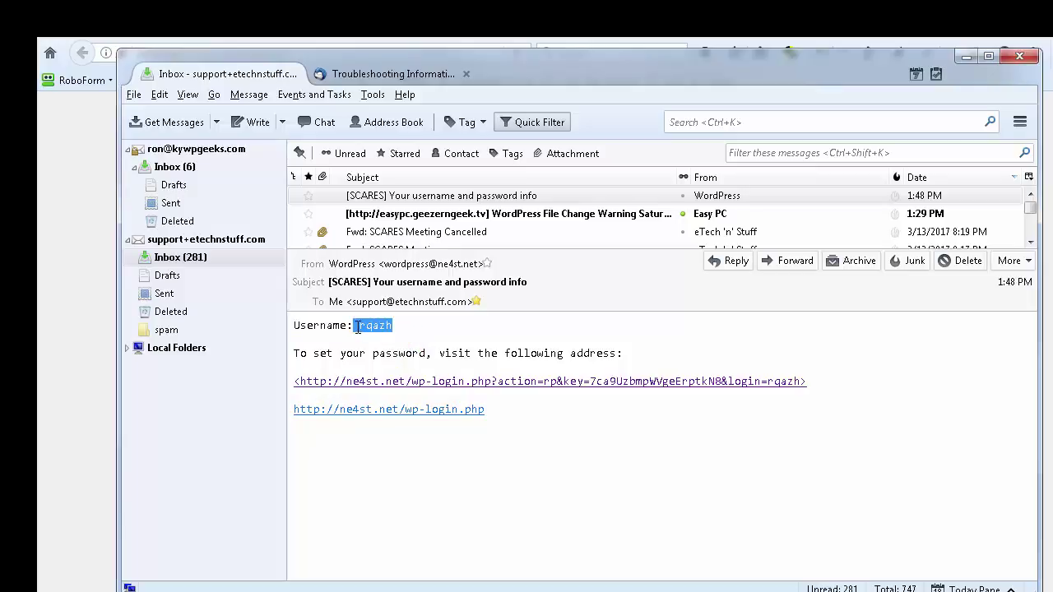
pyautogui.rightClick(377, 324)
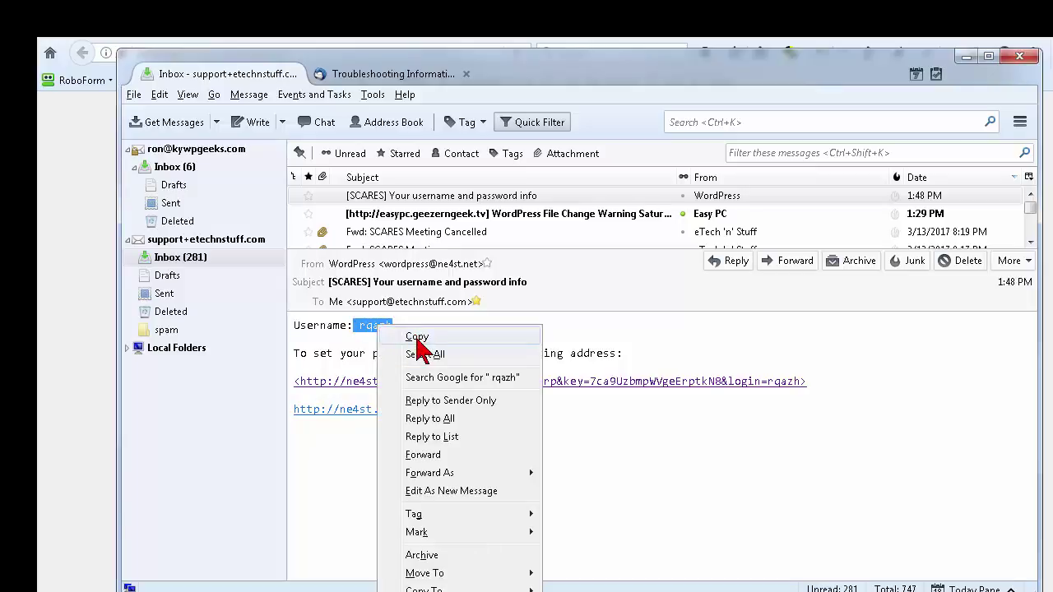
pyautogui.click(418, 337)
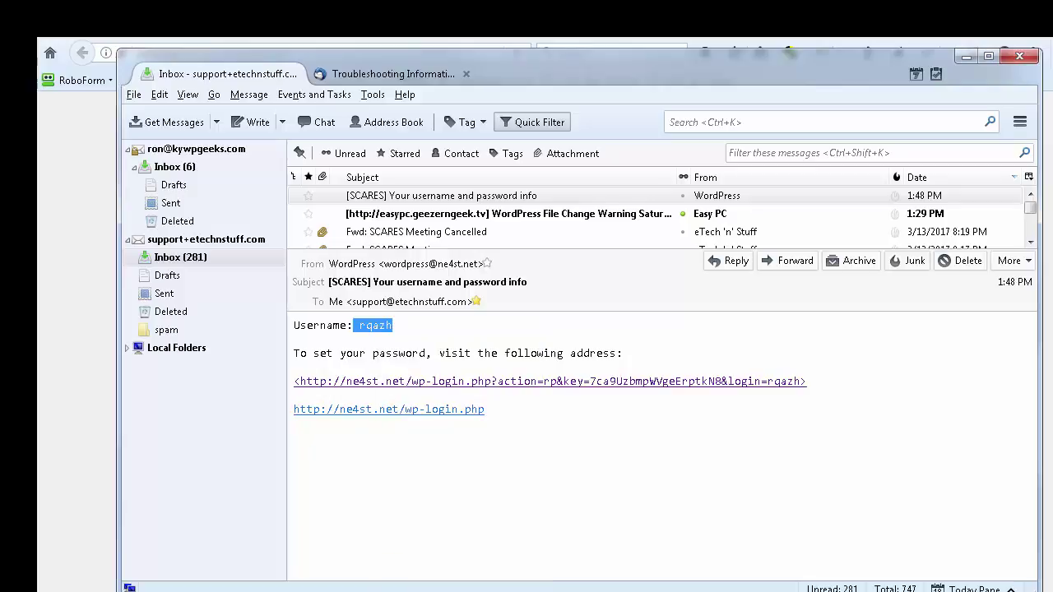
pyautogui.hotkey('alt', 'Tab')
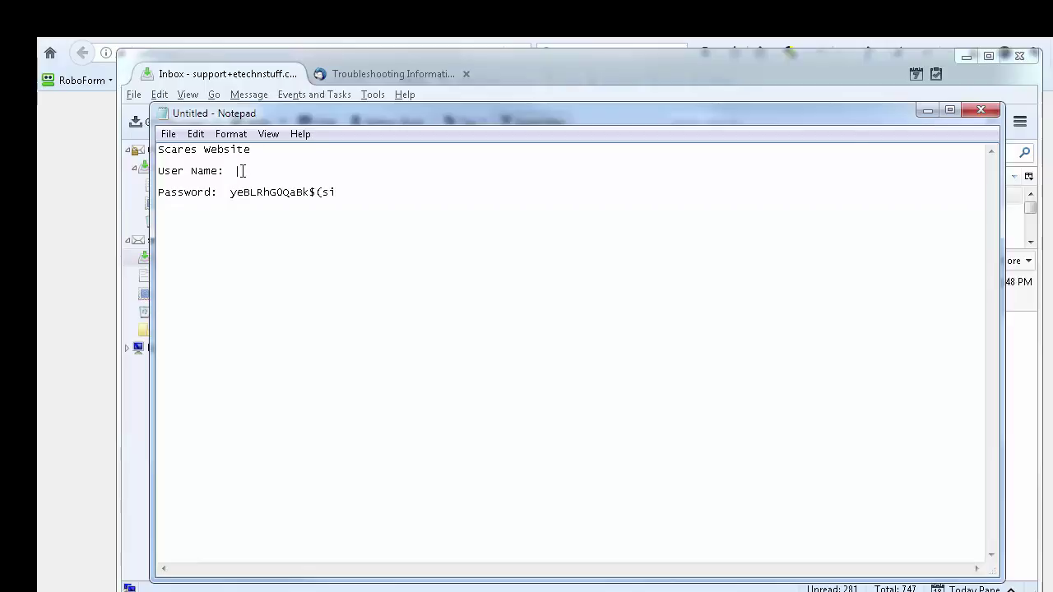
# Step: Paste the username after 'User Name:' and open Save As from the File menu
pyautogui.rightClick(241, 170)
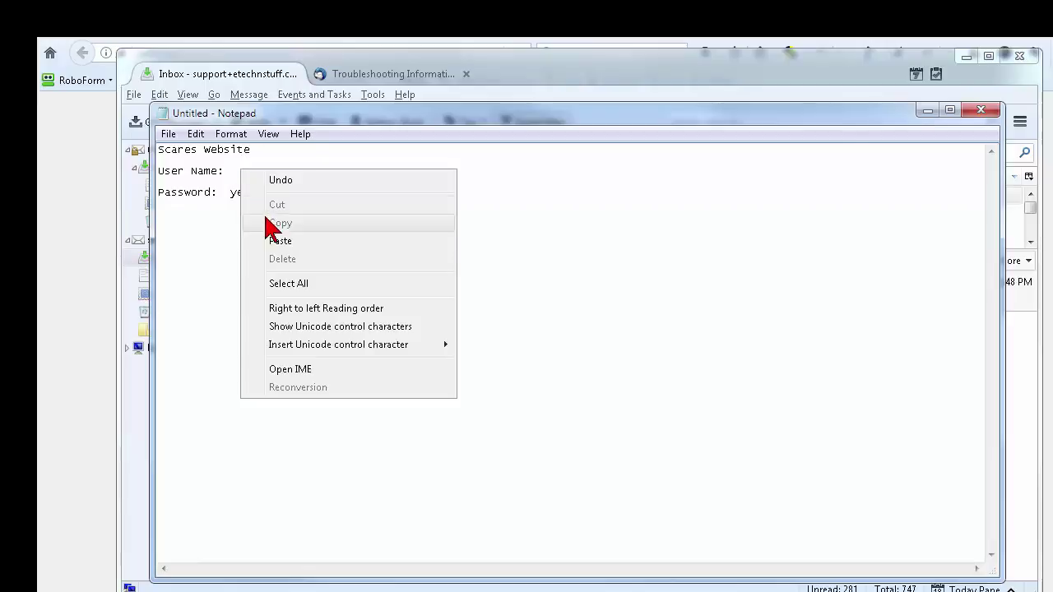
pyautogui.click(281, 244)
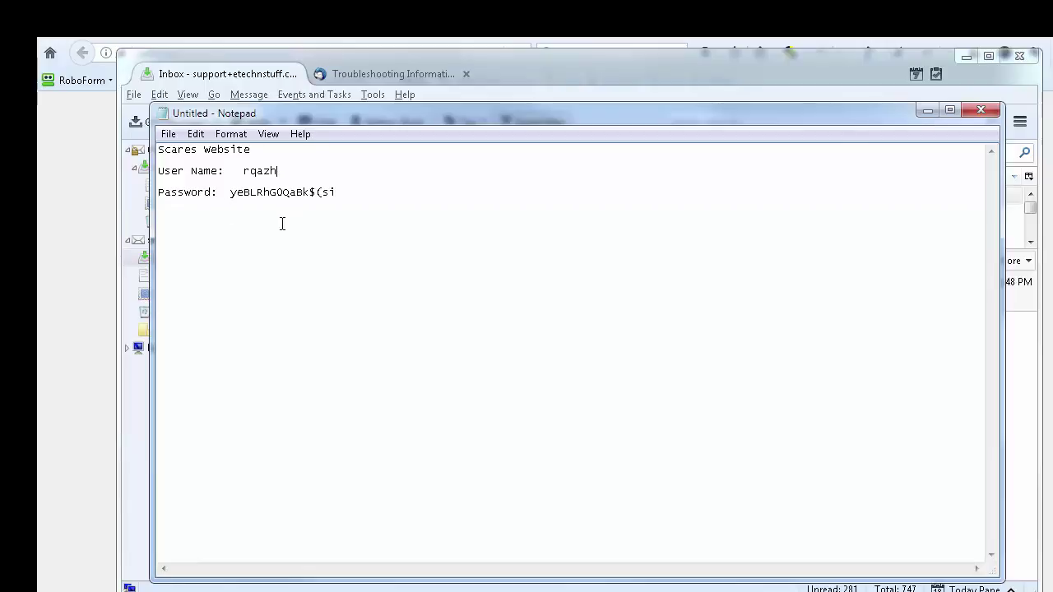
pyautogui.click(170, 136)
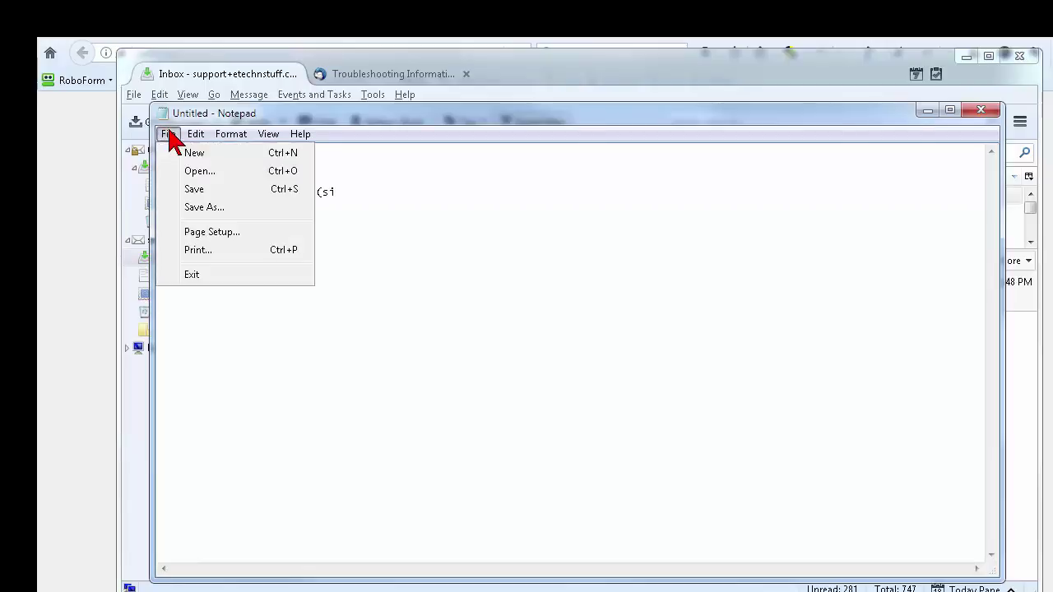
pyautogui.click(201, 207)
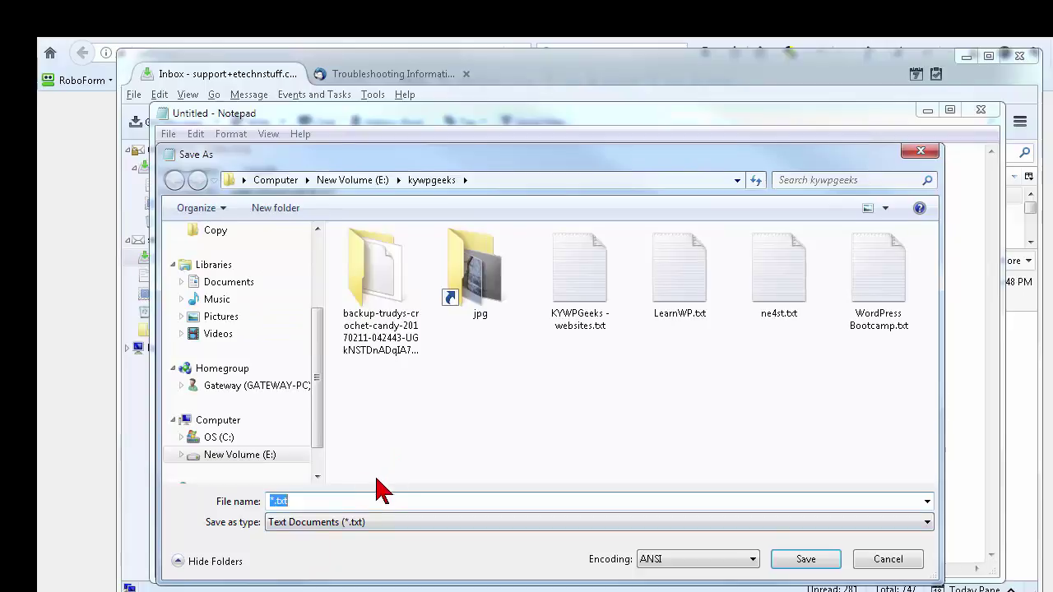
# Step: Switch to New Volume (E:) and replace '*.txt' with 'scareslogin' as the file name to save
pyautogui.click(362, 181)
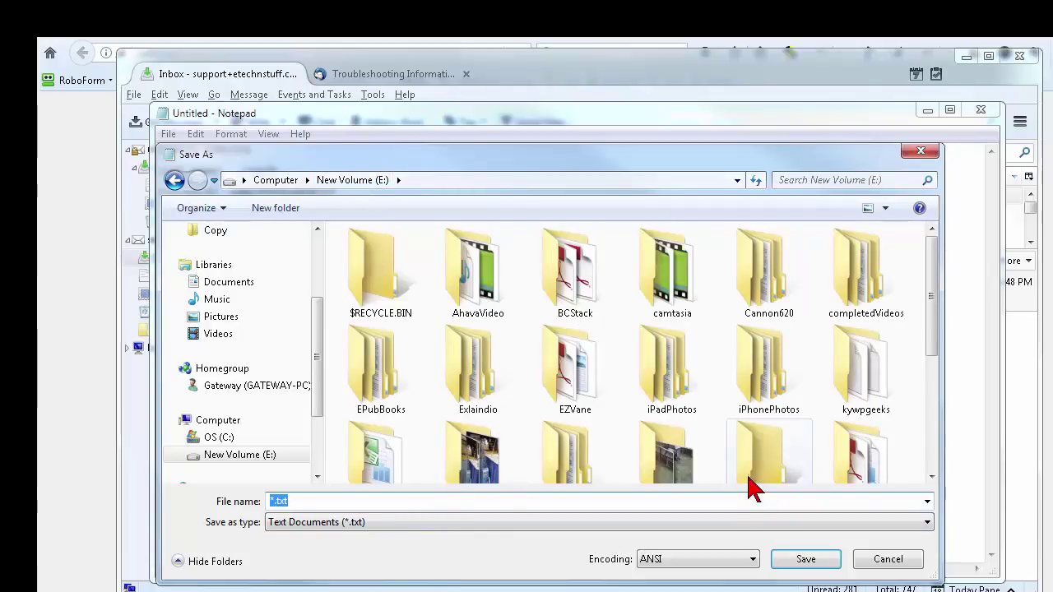
pyautogui.moveTo(933, 341); pyautogui.dragTo(955, 498)
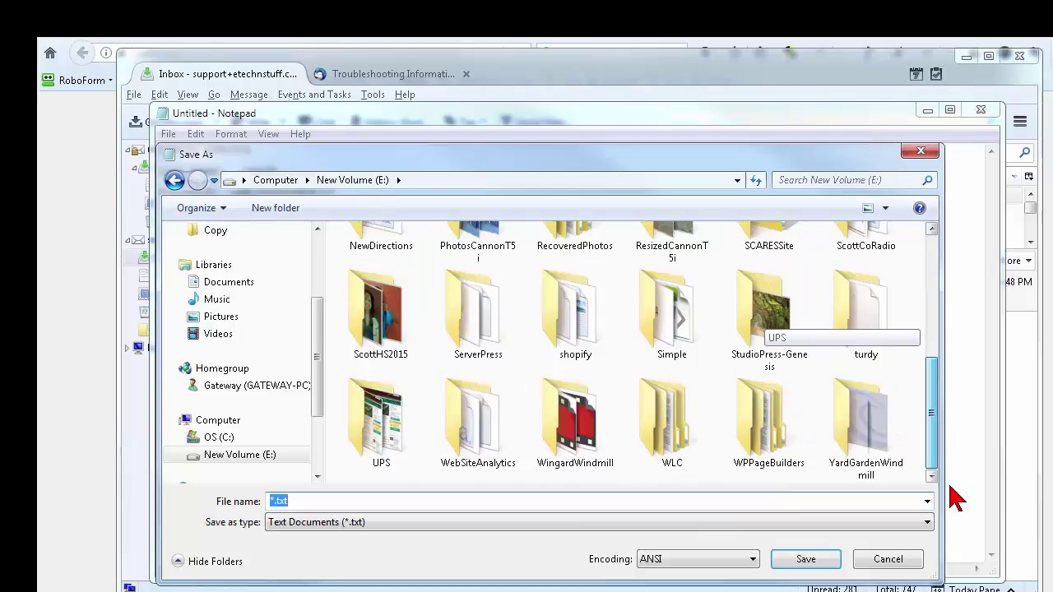
pyautogui.click(299, 504)
pyautogui.moveTo(299, 506); pyautogui.dragTo(112, 508)
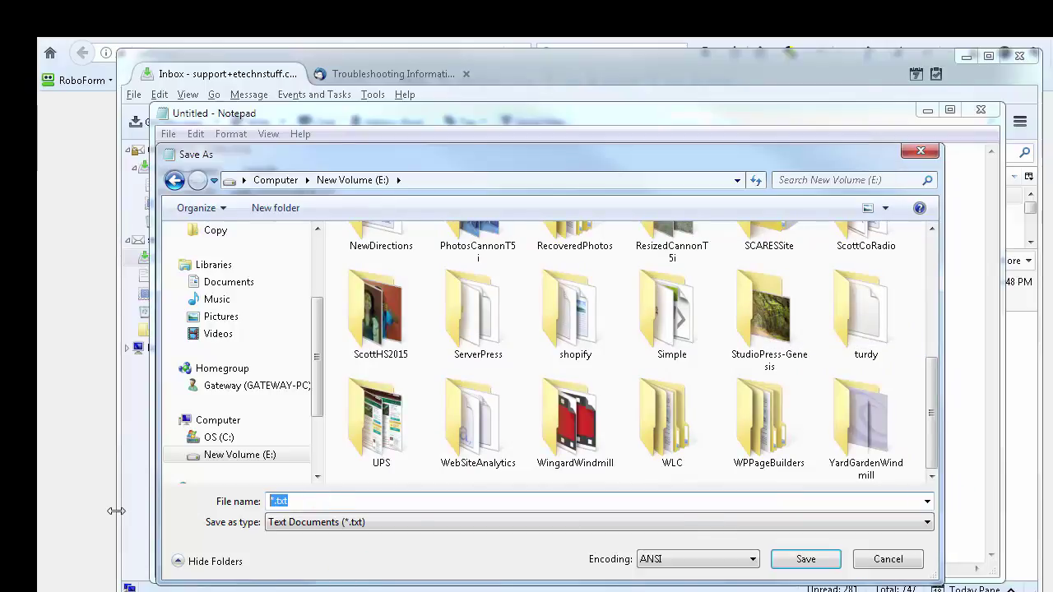
pyautogui.write('scares')
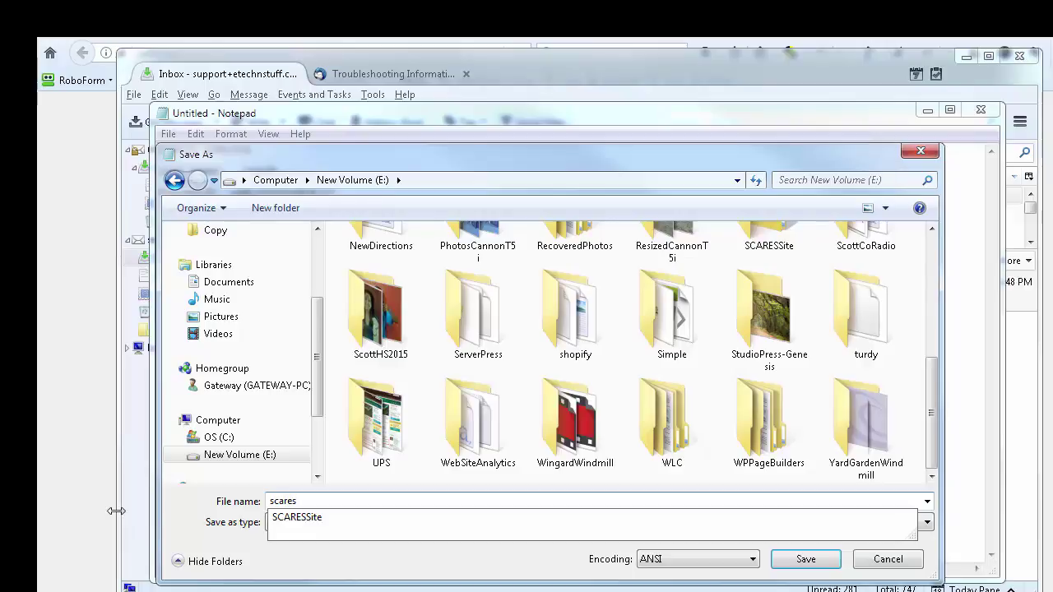
pyautogui.write('login')
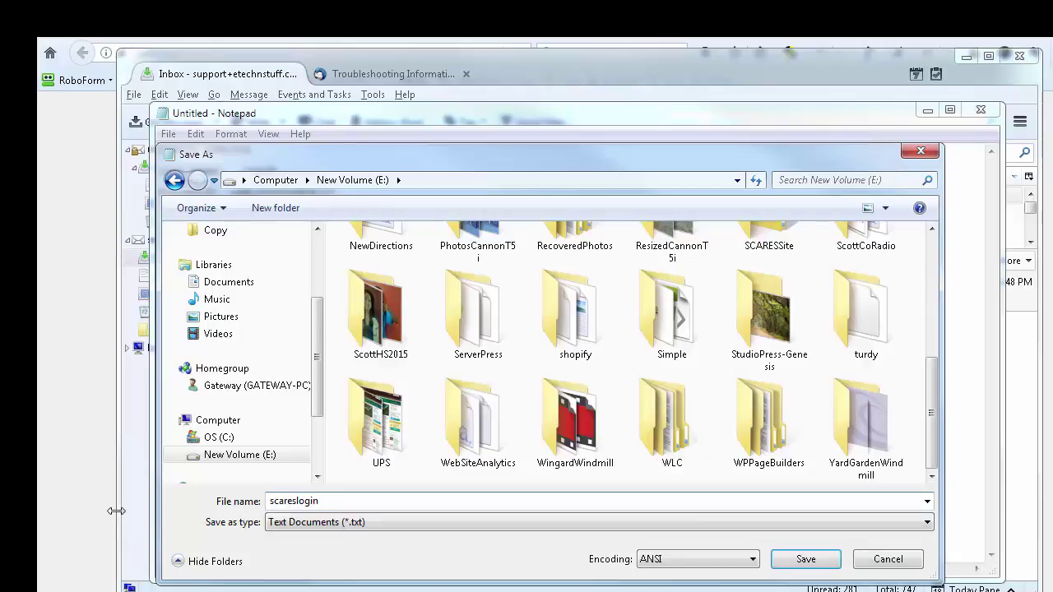
pyautogui.press('Return')
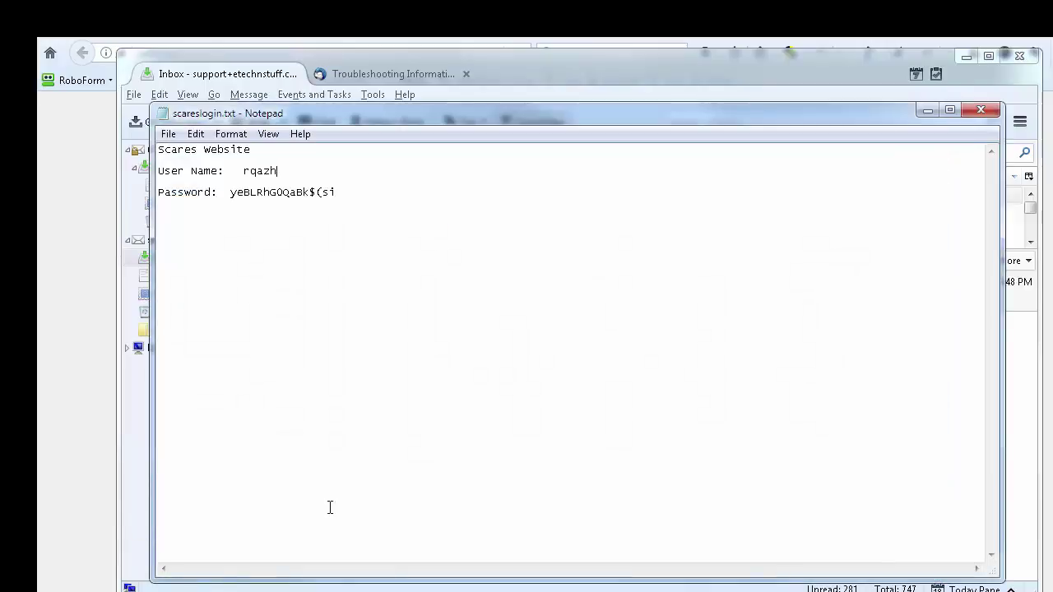
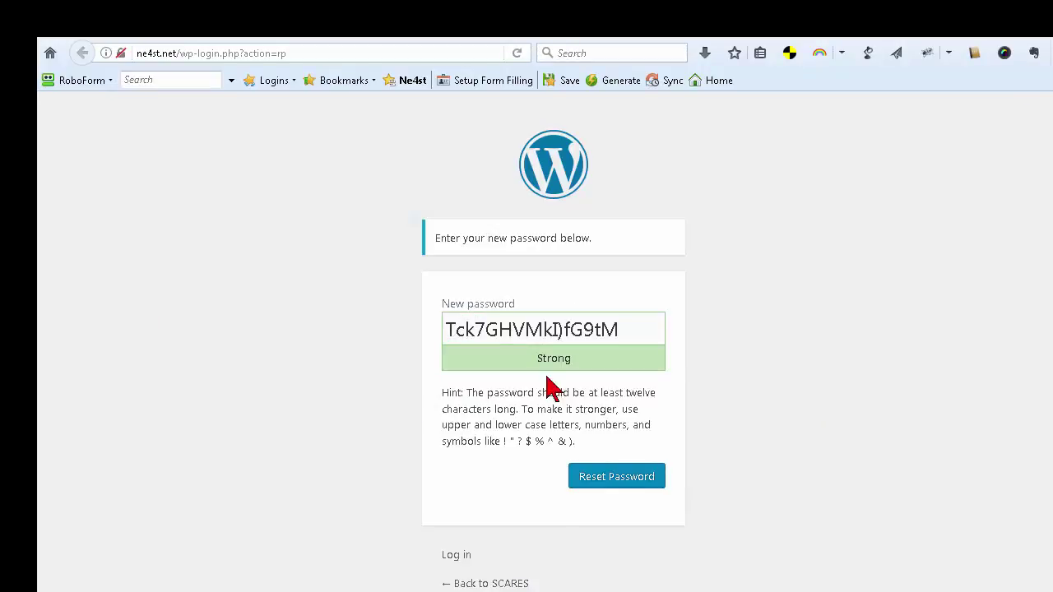
# Step: Submit the new password, then go to the login page from the confirmation message
pyautogui.click(619, 479)
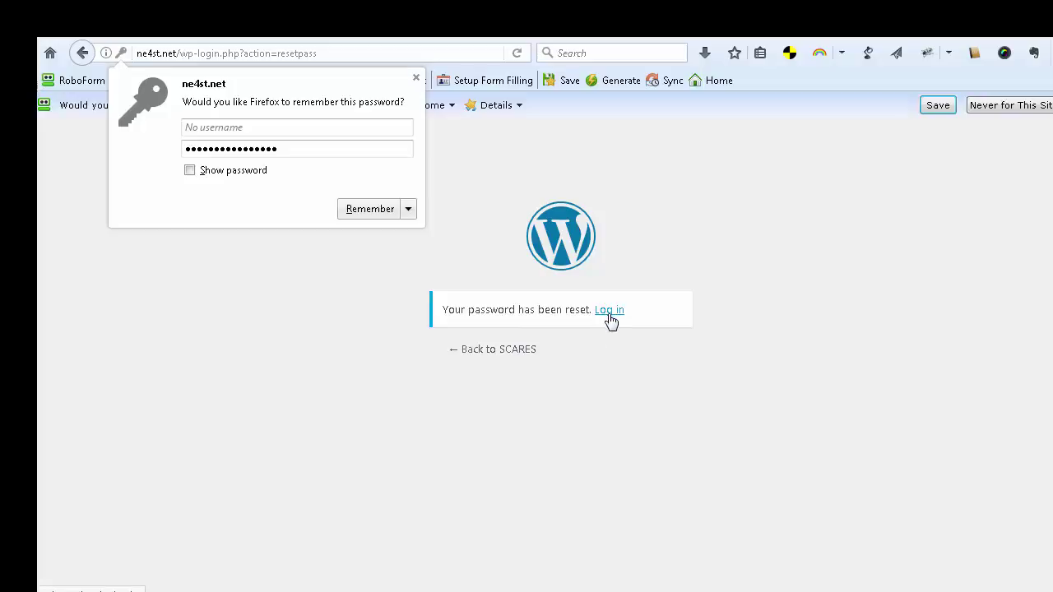
pyautogui.click(609, 312)
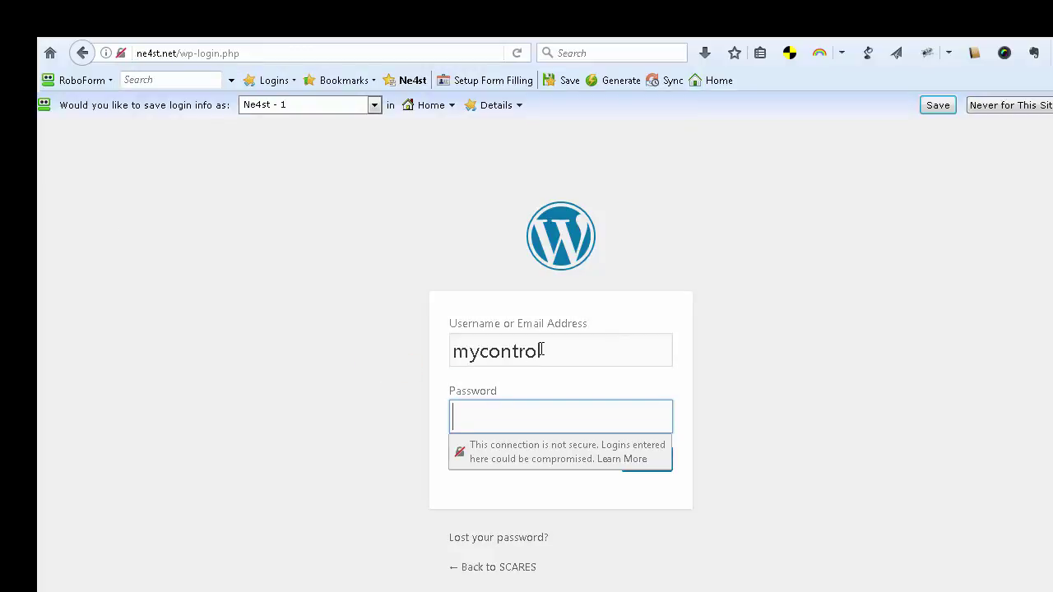
# Step: Replace the login form's username with the one copied from scareslogin.txt
pyautogui.doubleClick(552, 349)
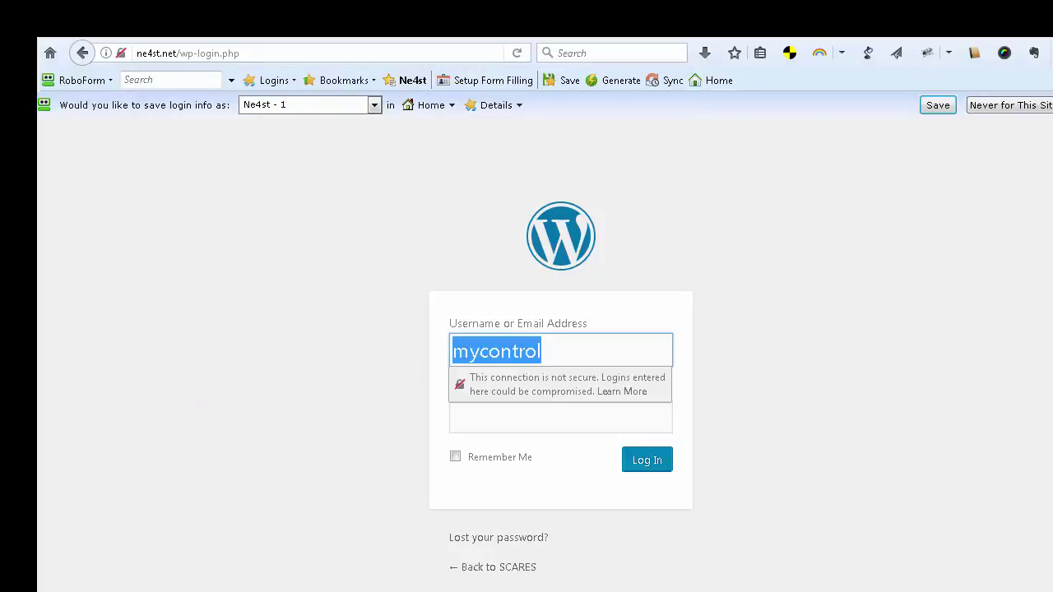
pyautogui.hotkey('alt', 'Tab')
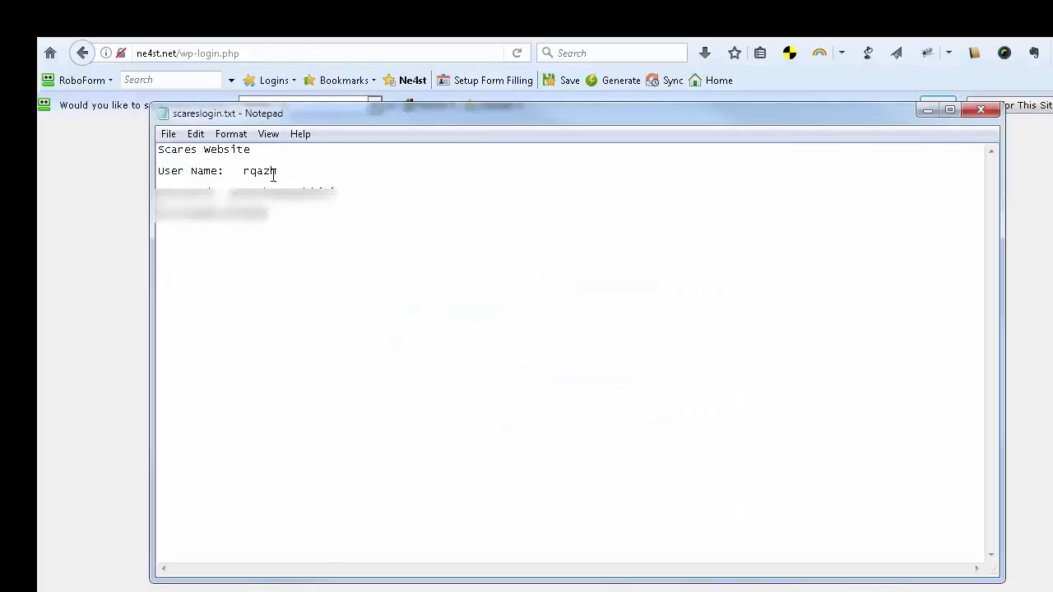
pyautogui.moveTo(280, 172); pyautogui.dragTo(243, 171)
pyautogui.rightClick(262, 170)
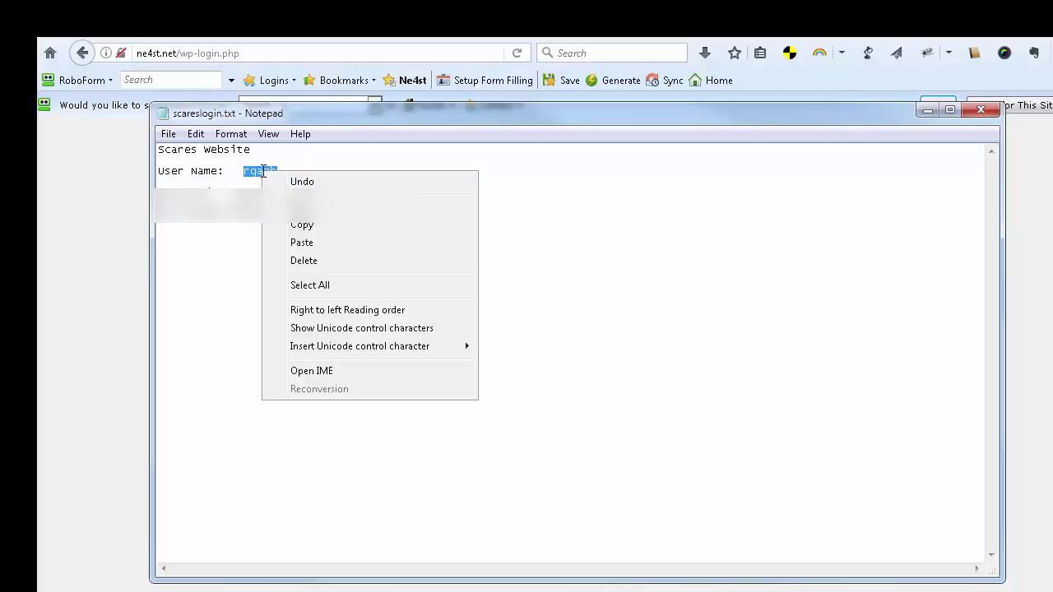
pyautogui.click(301, 227)
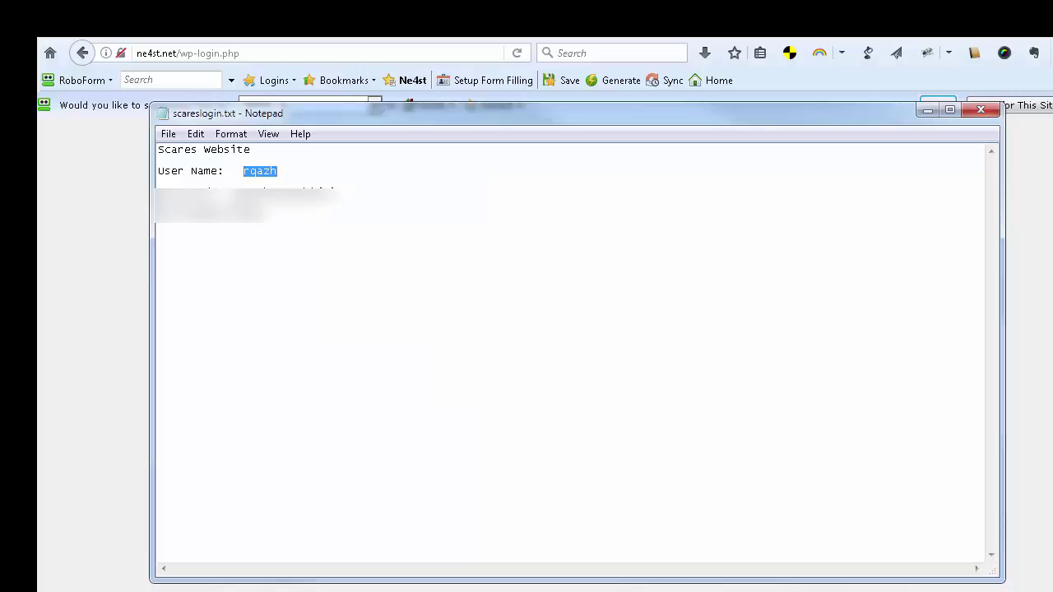
pyautogui.hotkey('alt', 'Tab')
pyautogui.moveTo(552, 351); pyautogui.dragTo(418, 352)
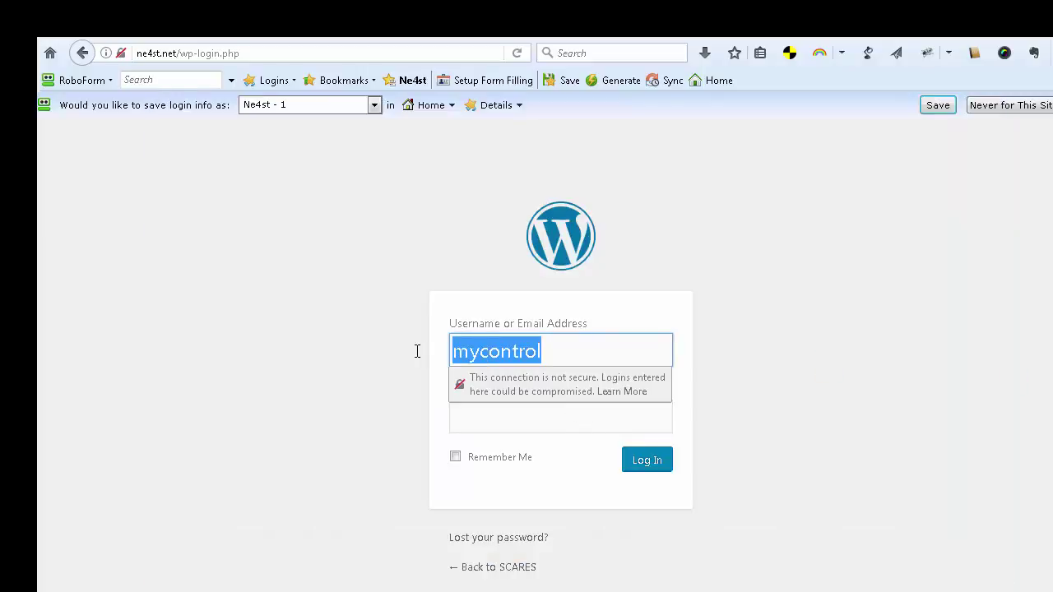
pyautogui.rightClick(480, 350)
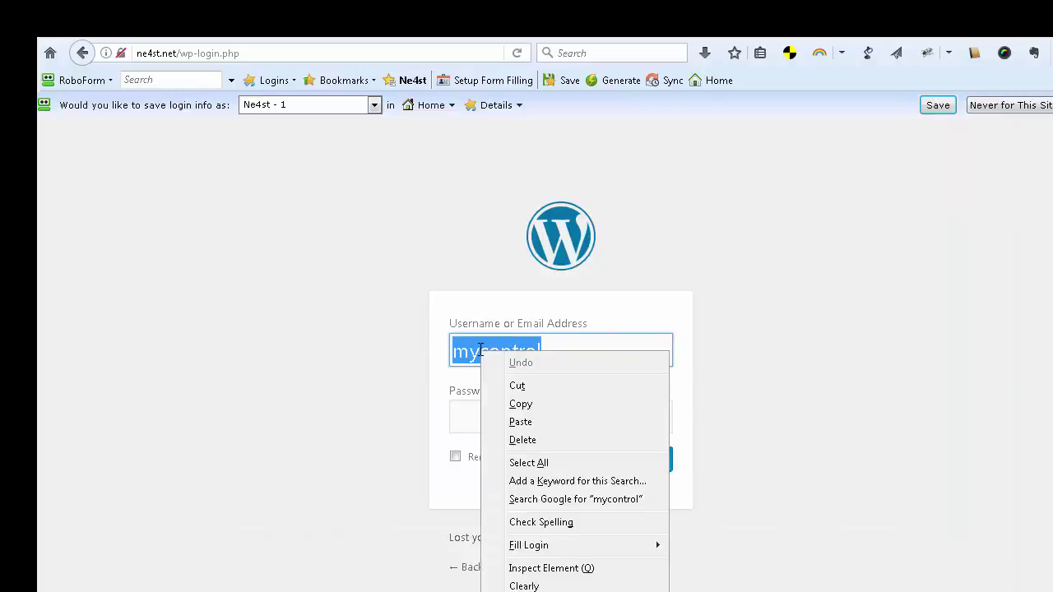
pyautogui.click(521, 423)
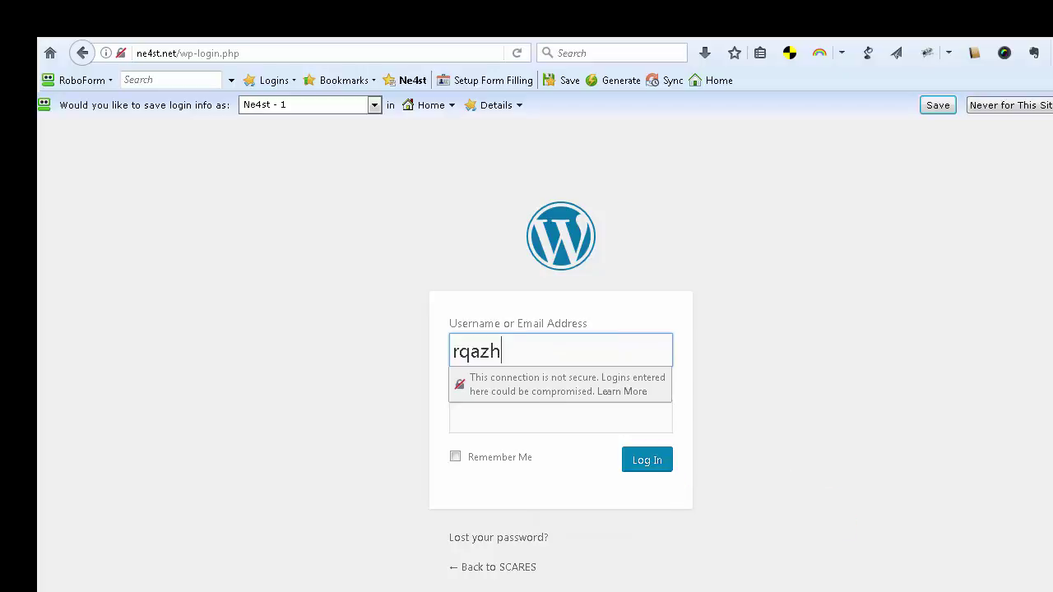
# Step: Paste the password from scareslogin.txt into the Password field and log in
pyautogui.hotkey('alt', 'Tab')
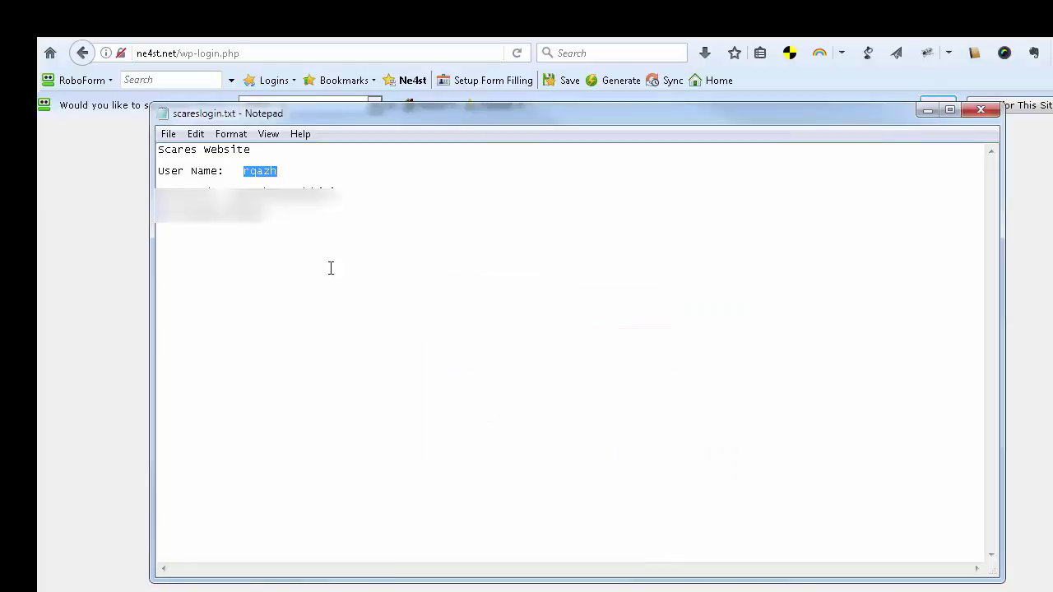
pyautogui.moveTo(263, 213); pyautogui.dragTo(156, 214)
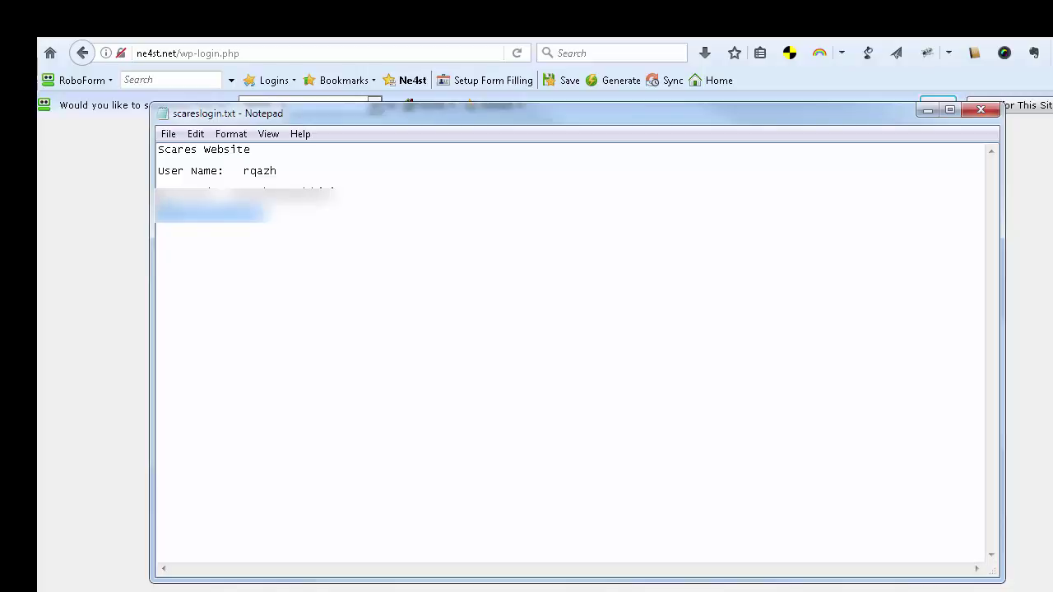
pyautogui.rightClick(168, 211)
pyautogui.click(200, 268)
pyautogui.click(1051, 357)
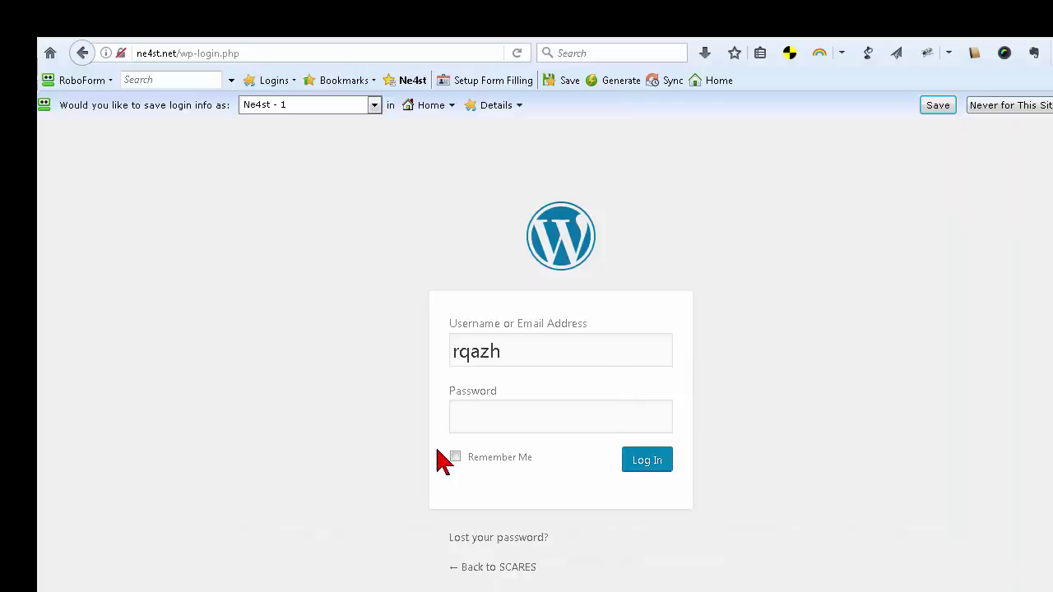
pyautogui.click(457, 416)
pyautogui.rightClick(458, 416)
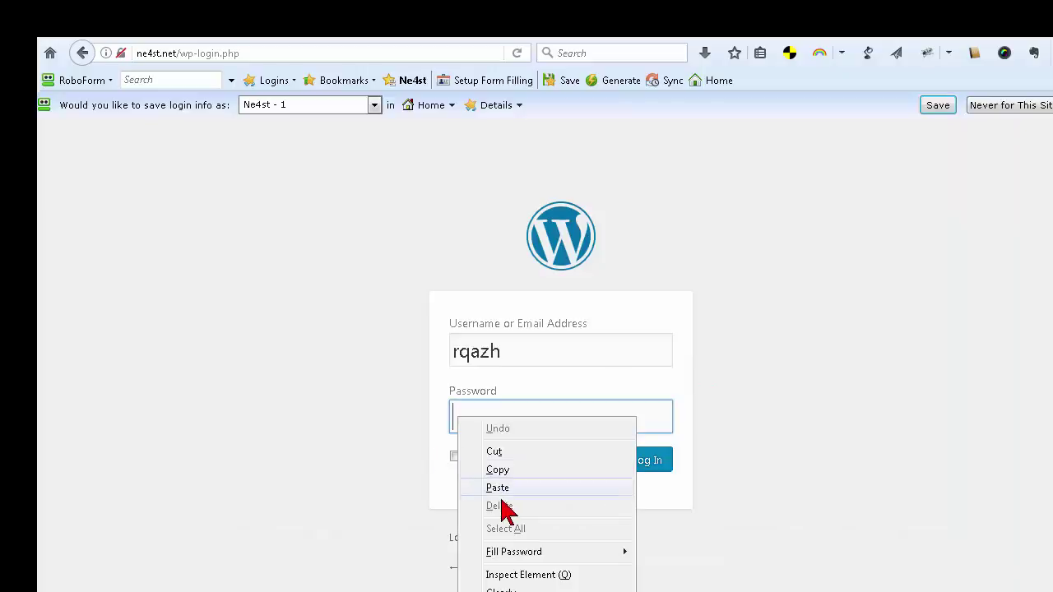
pyautogui.click(499, 488)
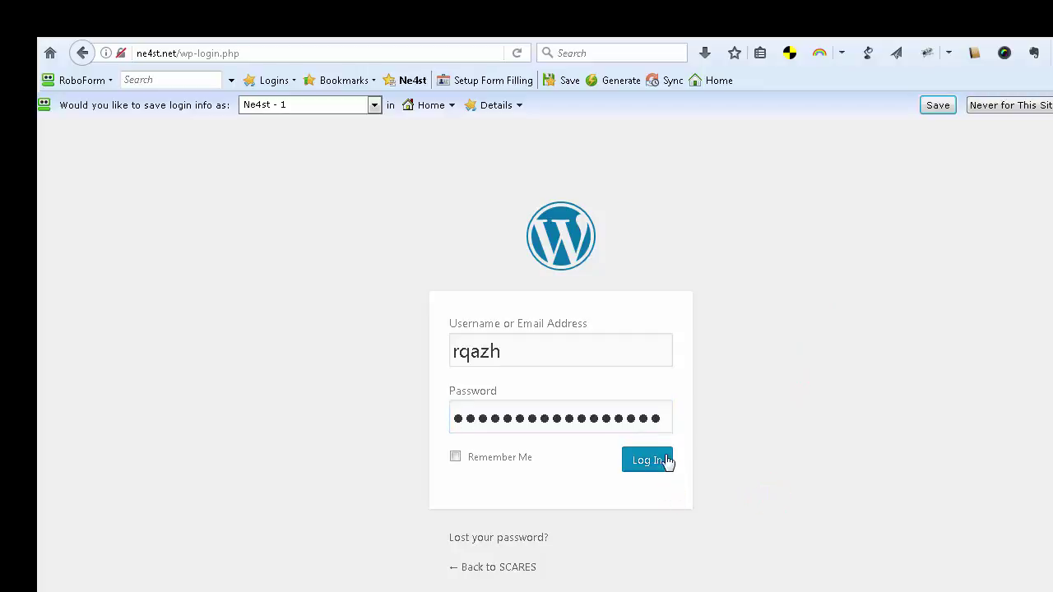
pyautogui.click(666, 459)
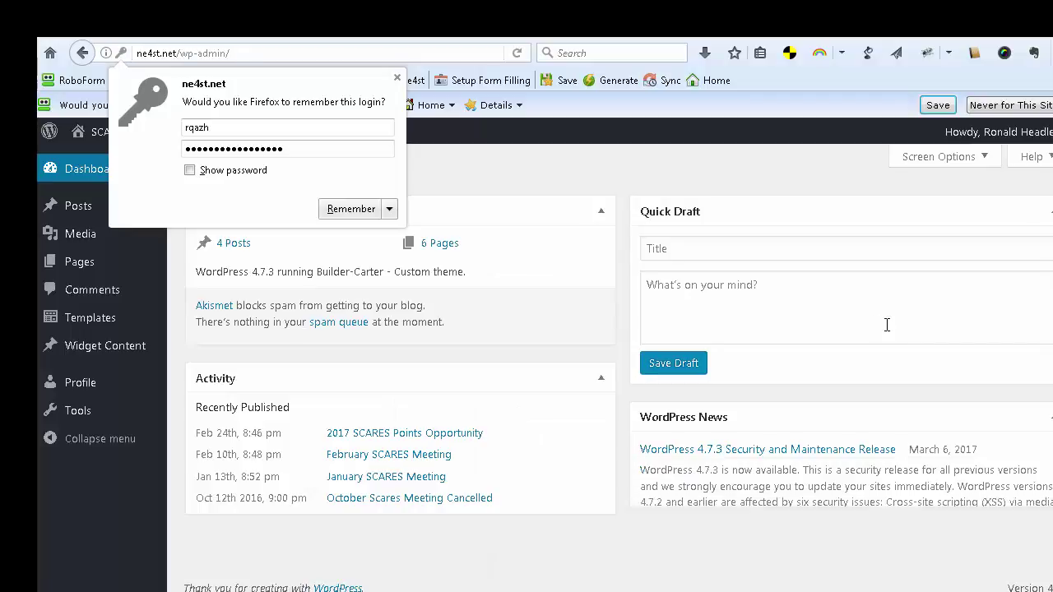
# Step: Dismiss the browser's save-password prompt on the dashboard
pyautogui.click(397, 78)
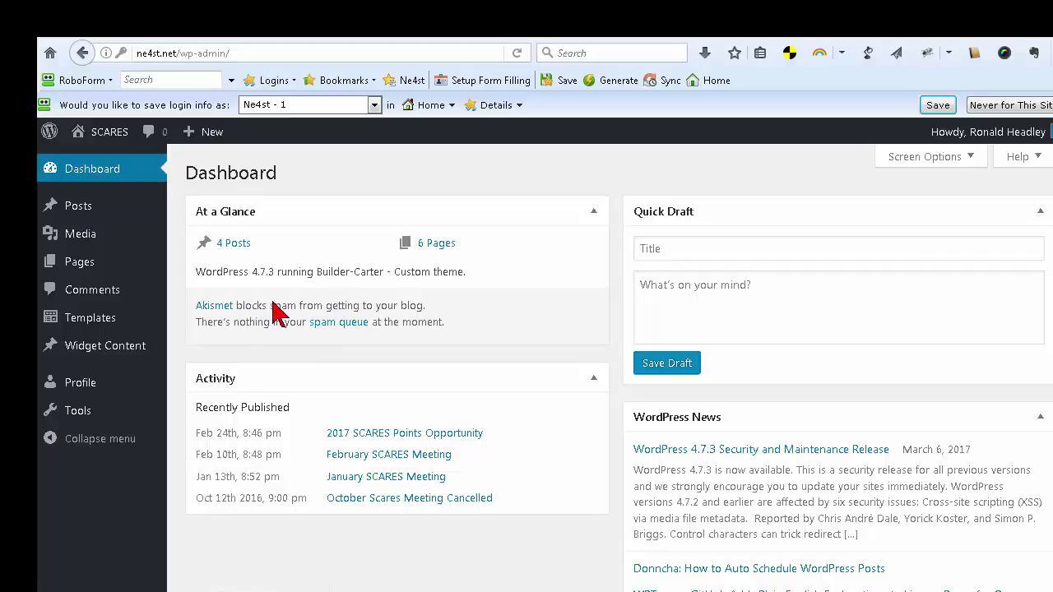
pyautogui.scroll(-2, 277, 313)
pyautogui.scroll(2, 277, 313)
# Step: Look over the admin sidebar menus, then open the 'Howdy' account dropdown
pyautogui.moveTo(100, 216)
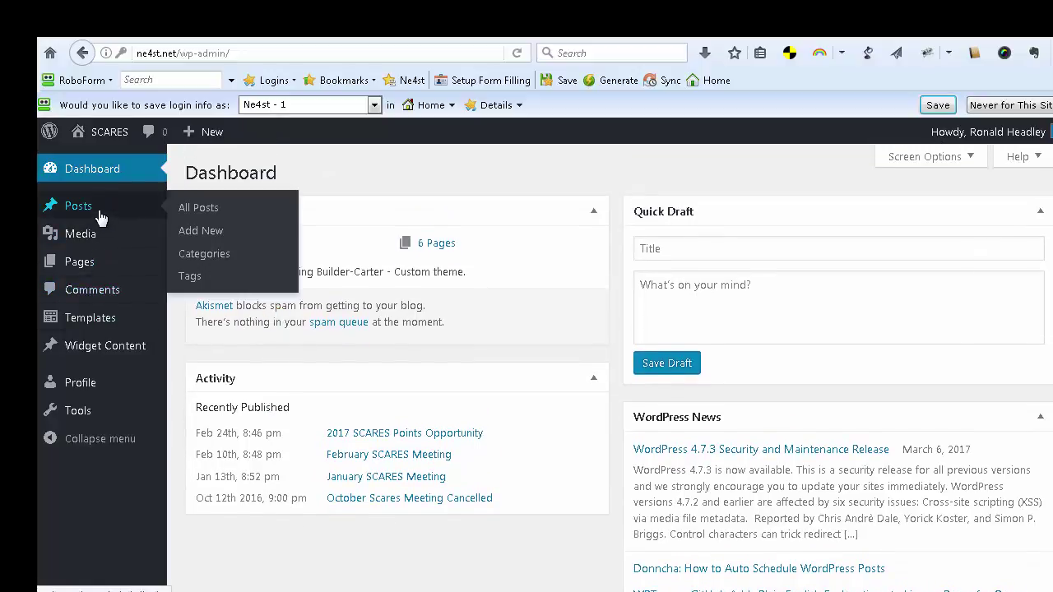
pyautogui.moveTo(86, 245)
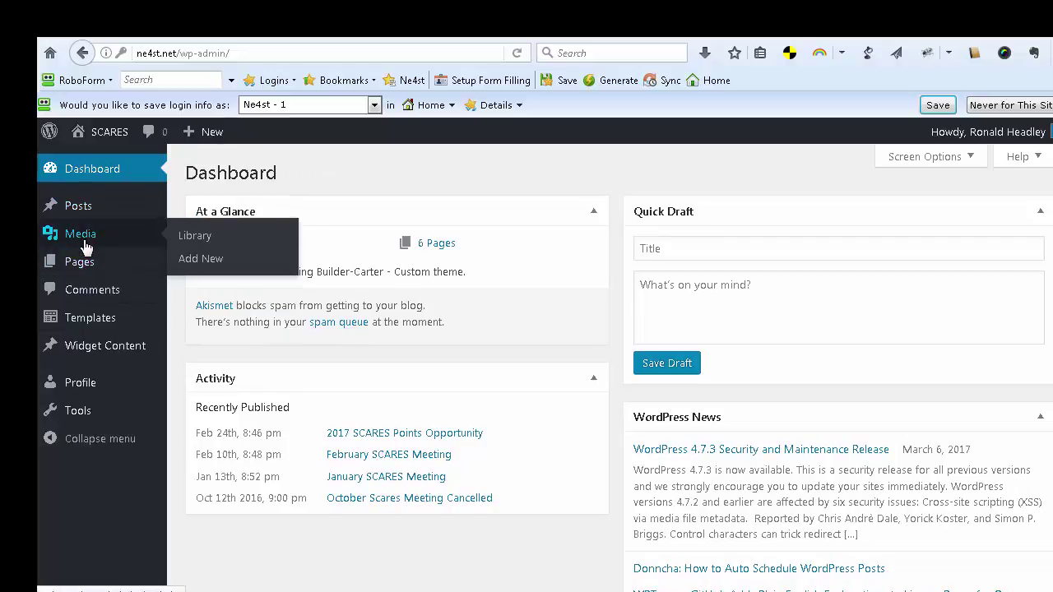
pyautogui.moveTo(80, 272)
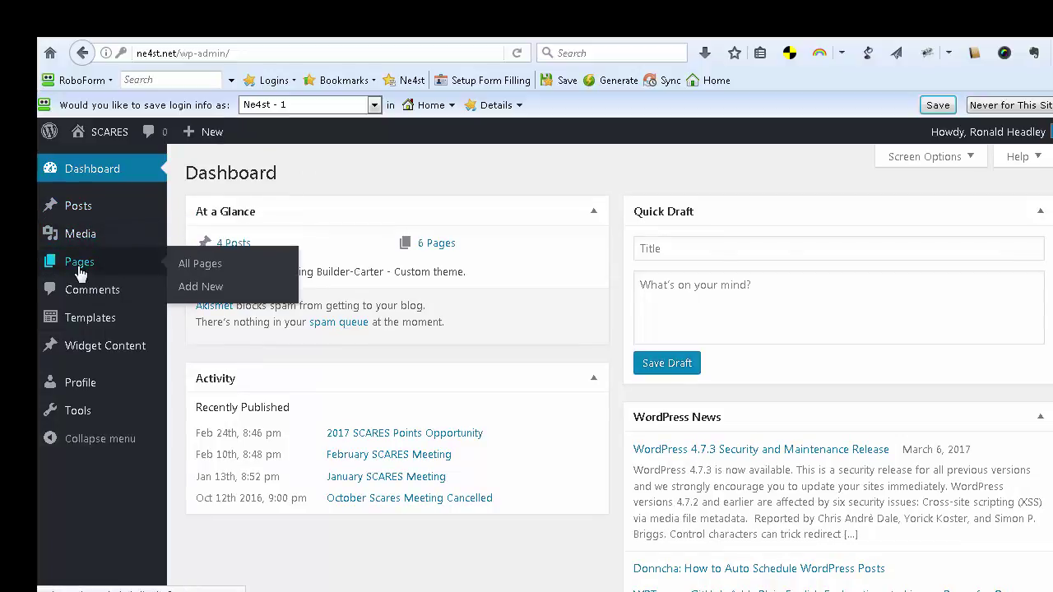
pyautogui.moveTo(93, 328)
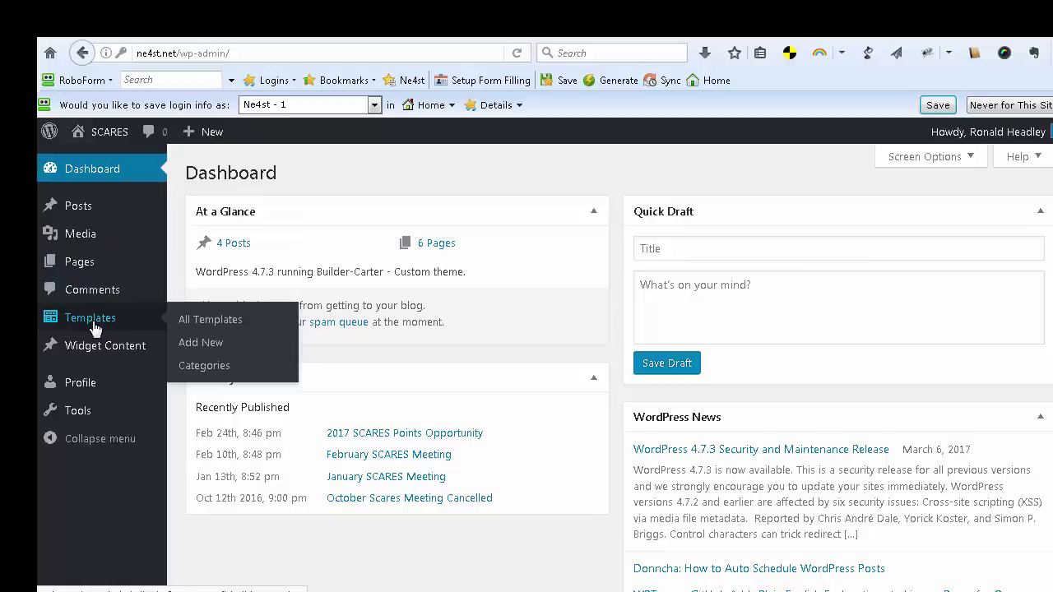
pyautogui.moveTo(107, 355)
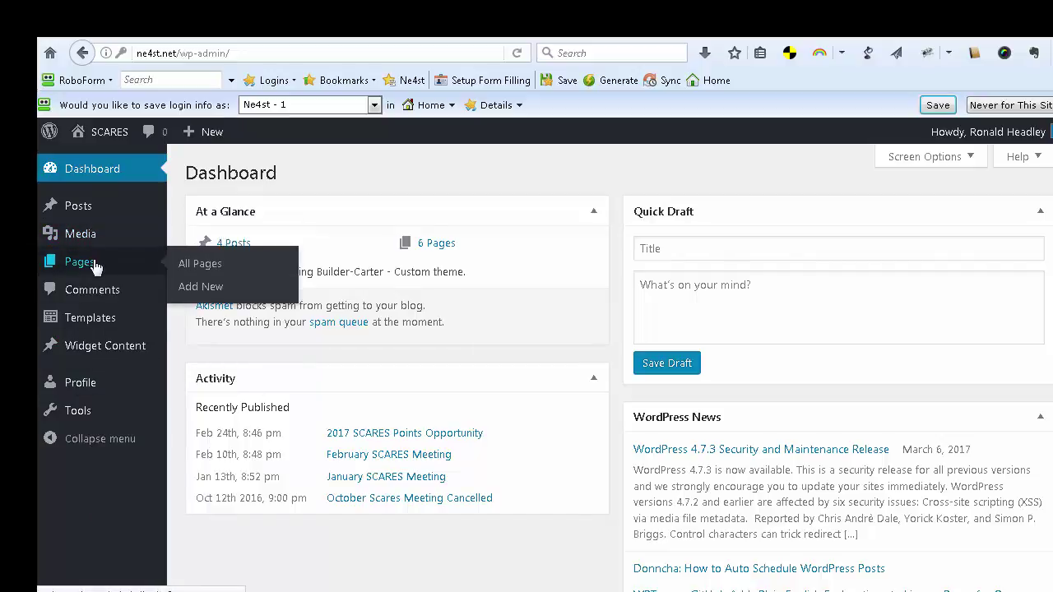
pyautogui.moveTo(114, 236)
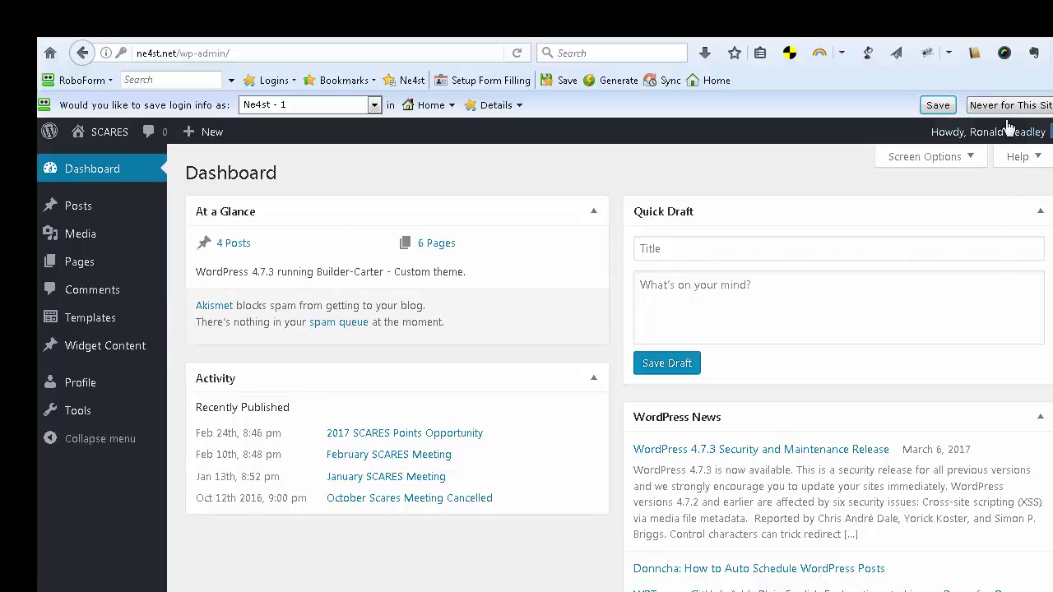
pyautogui.moveTo(993, 137)
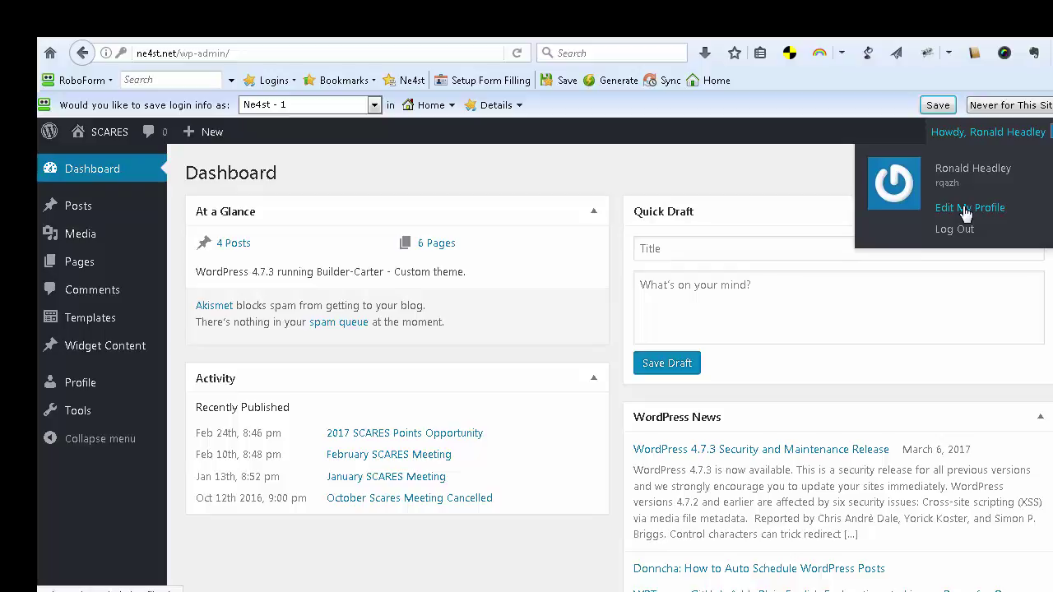
# Step: Open 'Edit My Profile' and scroll down to the Name section
pyautogui.click(967, 211)
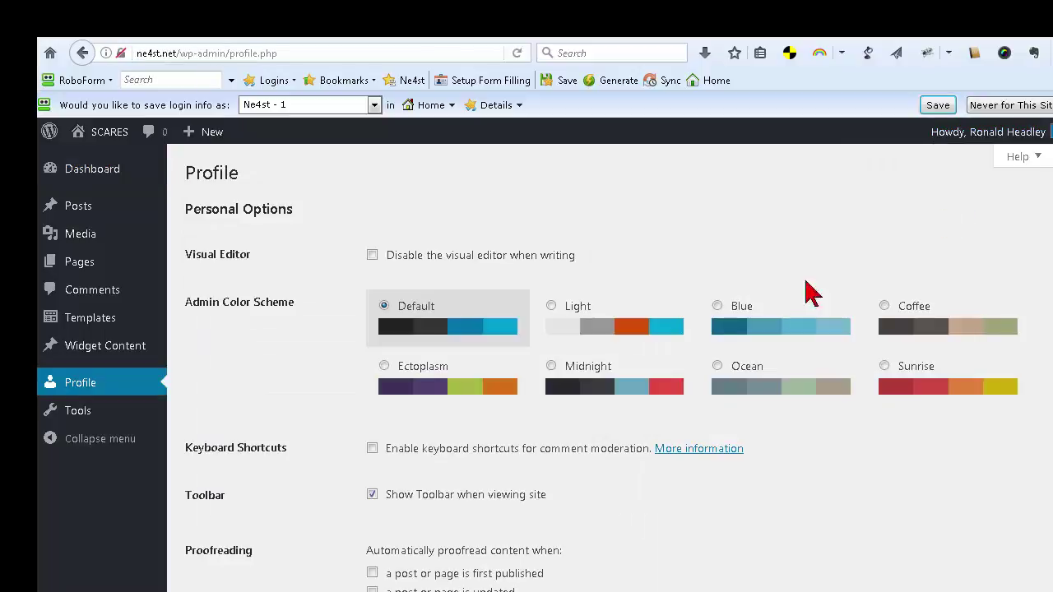
pyautogui.scroll(-2, 359, 205)
pyautogui.scroll(-6, 359, 205)
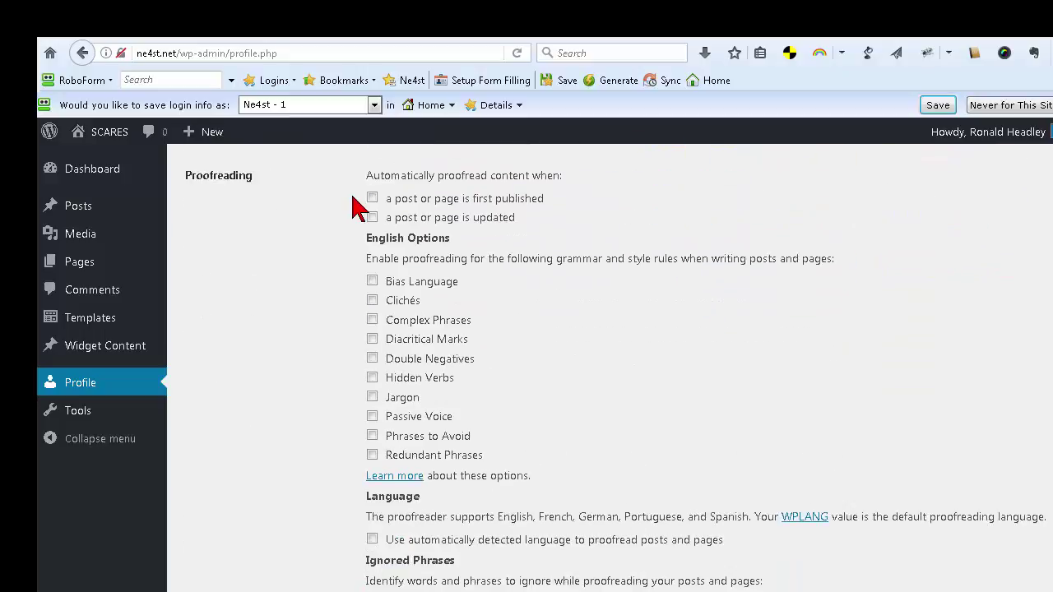
pyautogui.scroll(4, 359, 206)
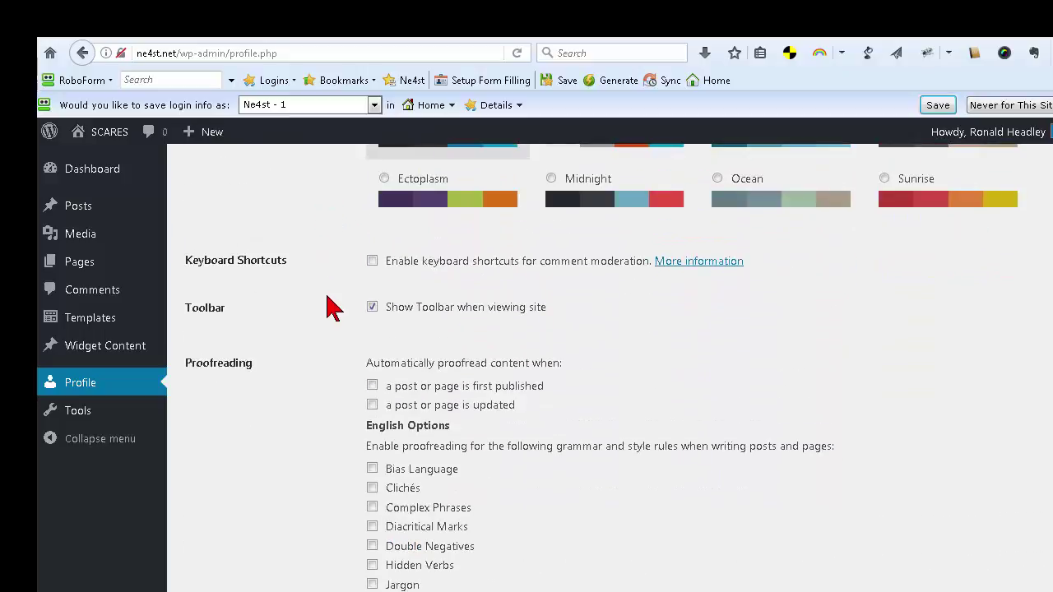
pyautogui.scroll(-4, 359, 262)
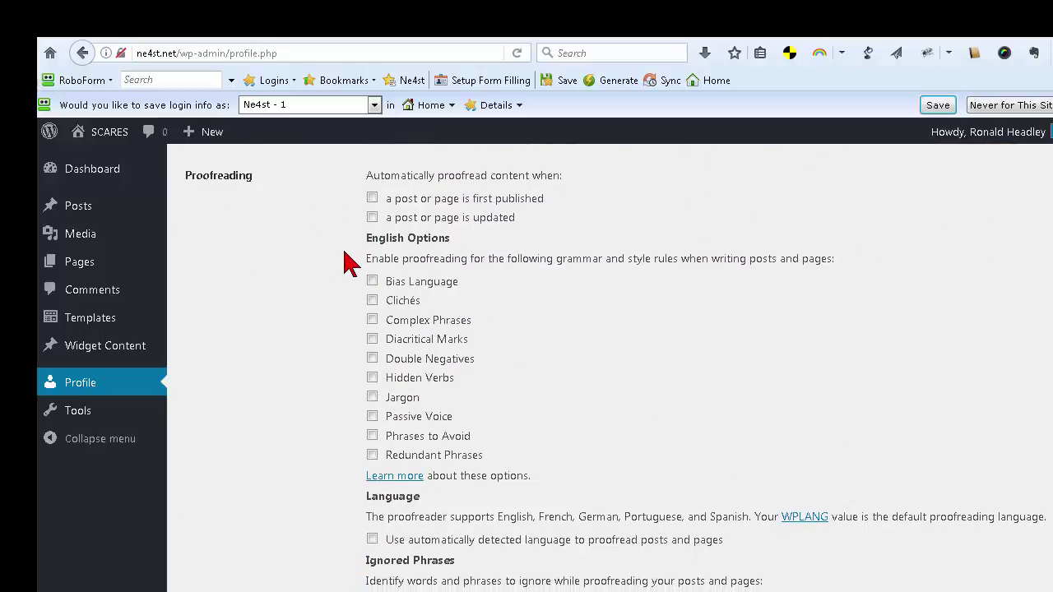
pyautogui.scroll(-5, 346, 253)
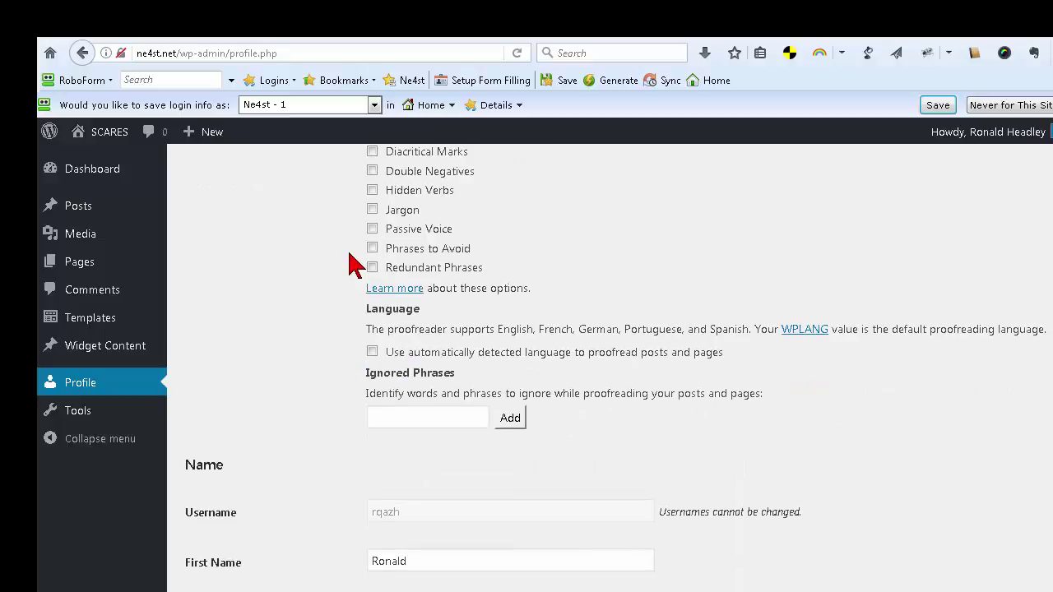
pyautogui.scroll(-4, 350, 263)
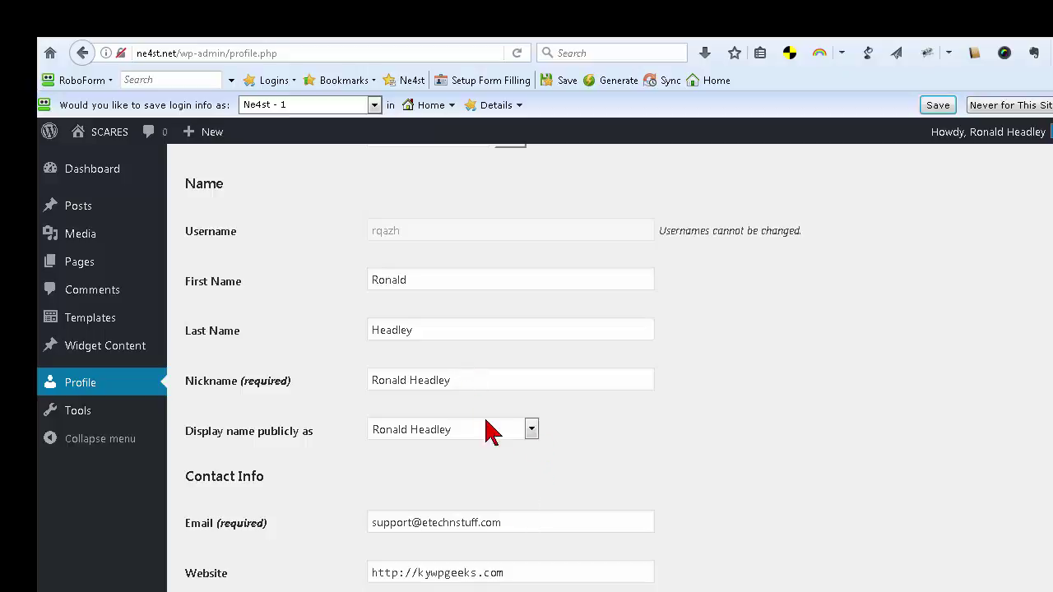
# Step: Append WD8QAZ to the nickname and choose that nickname under 'Display name publicly as'
pyautogui.click(466, 381)
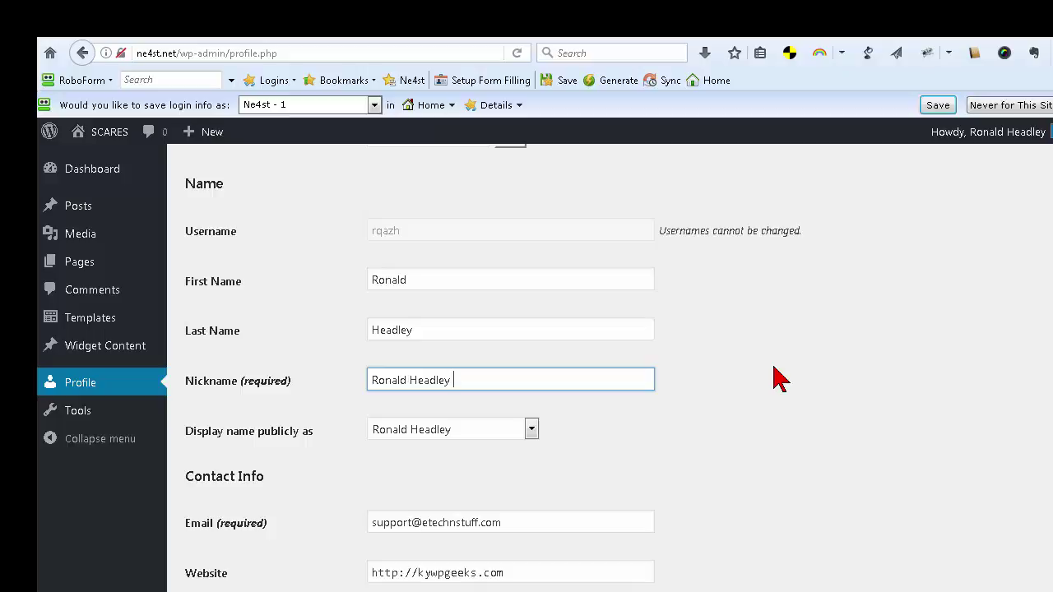
pyautogui.write('WD8QAZ')
pyautogui.click(531, 429)
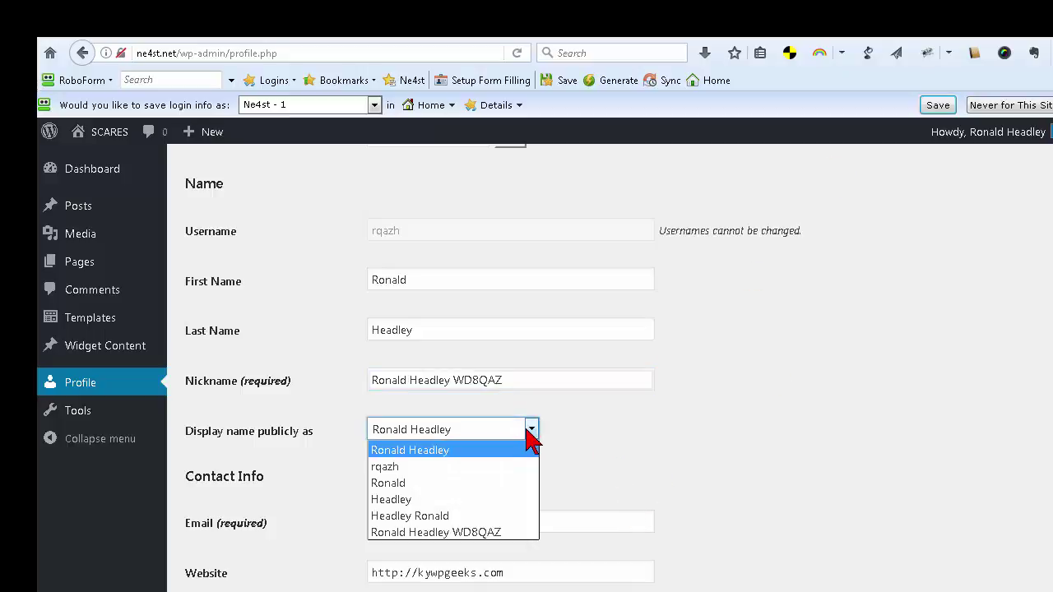
pyautogui.click(471, 533)
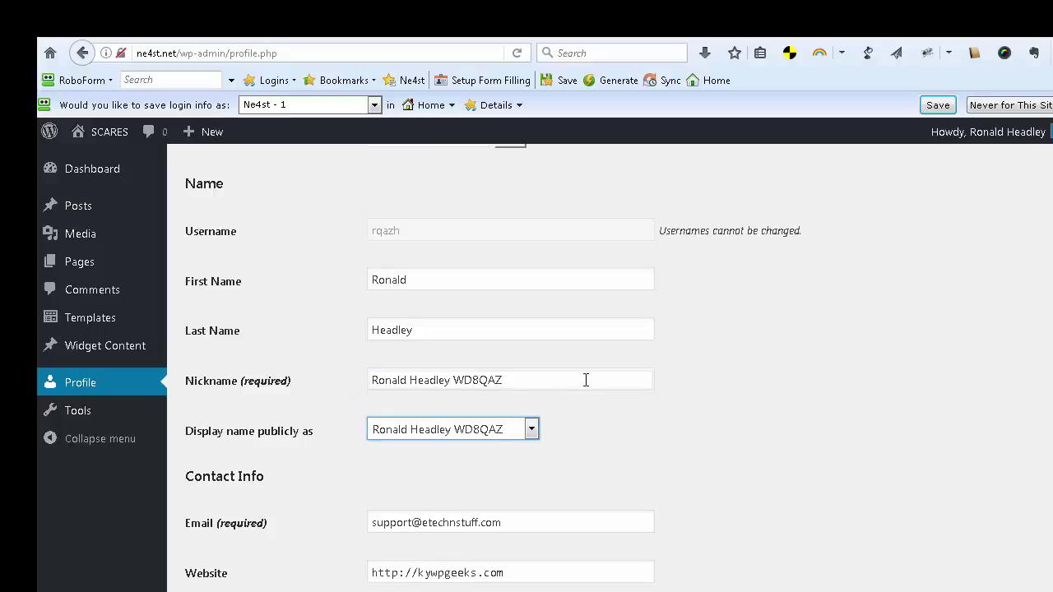
pyautogui.scroll(-2, 689, 413)
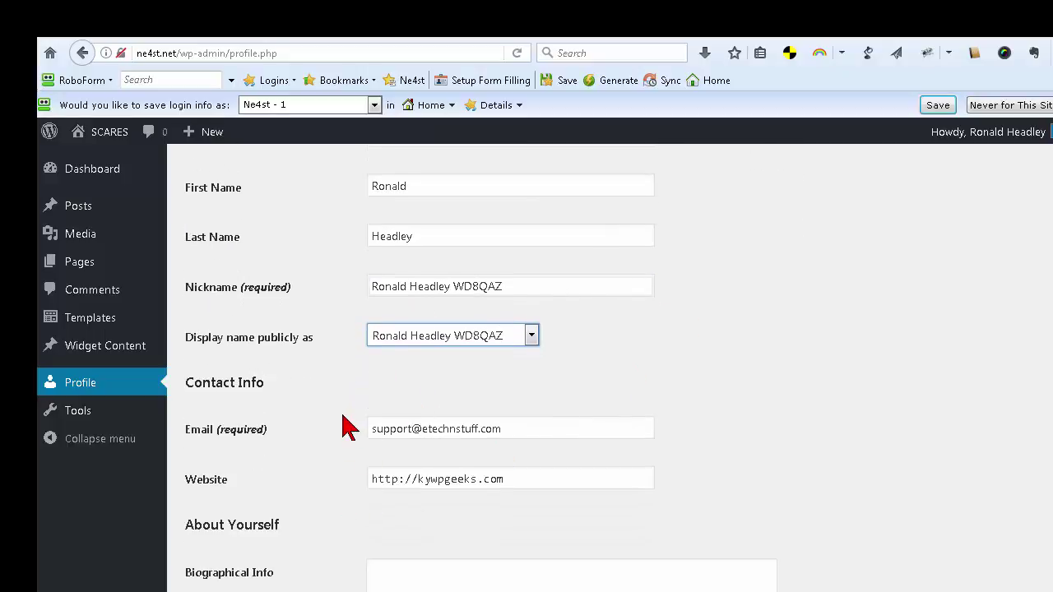
pyautogui.scroll(-2, 354, 429)
pyautogui.scroll(-4, 386, 412)
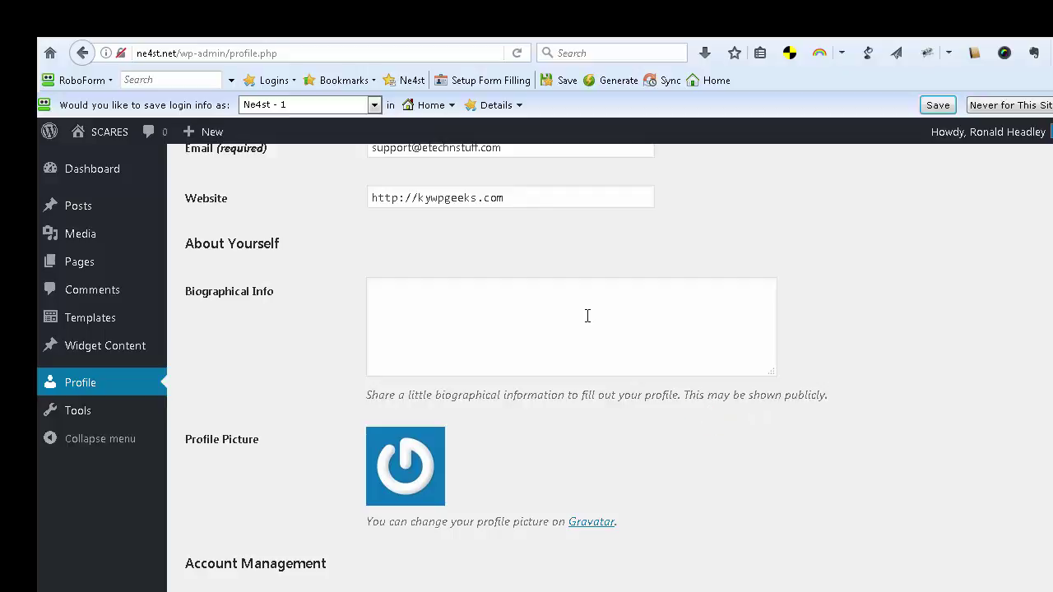
pyautogui.scroll(-2, 588, 315)
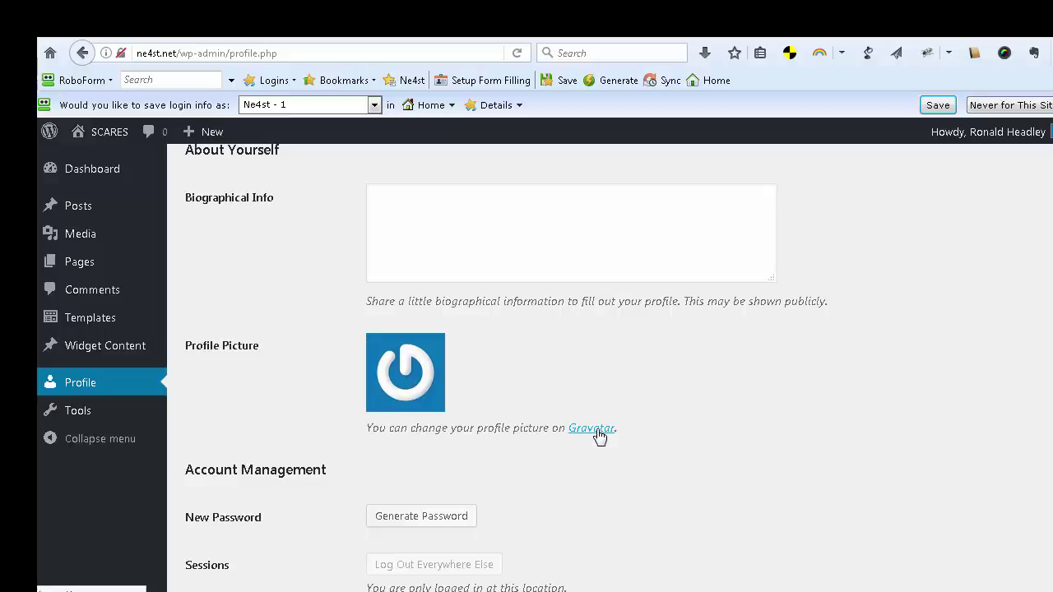
pyautogui.scroll(-3, 602, 440)
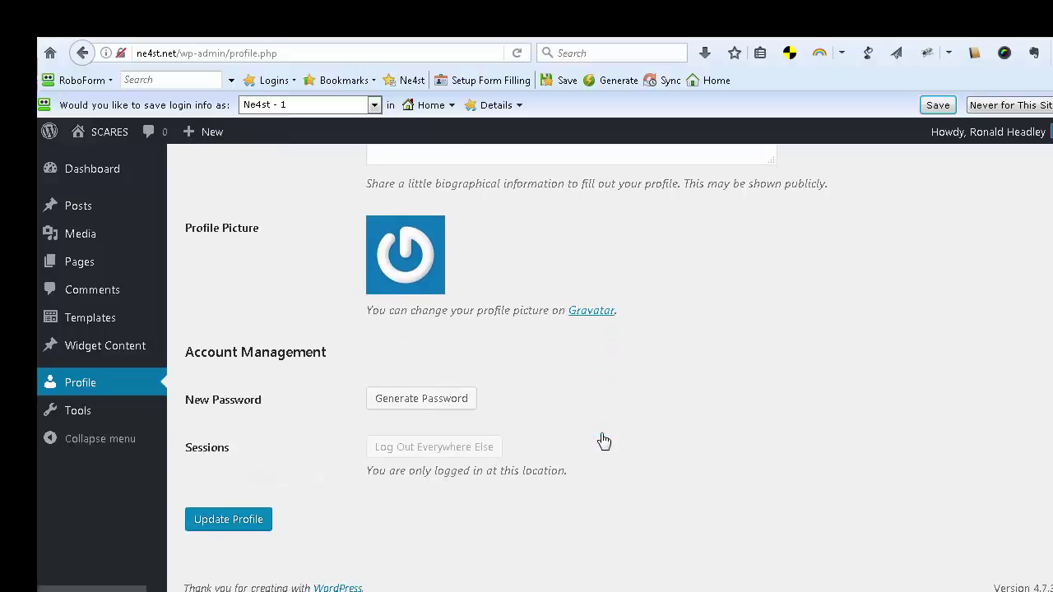
pyautogui.scroll(2, 603, 441)
pyautogui.scroll(-1, 601, 440)
pyautogui.scroll(3, 605, 442)
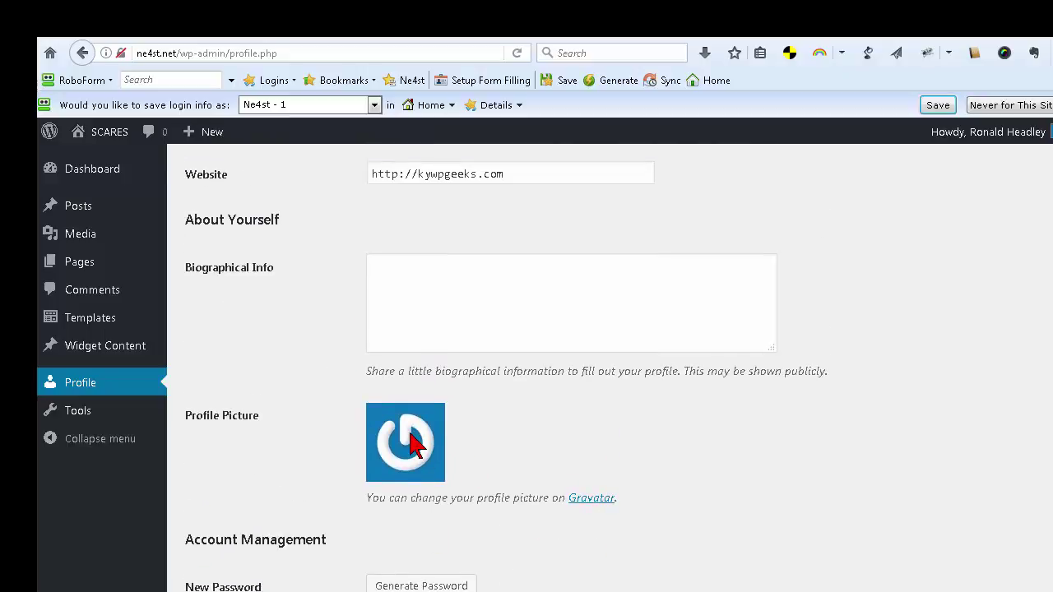
pyautogui.scroll(4, 409, 442)
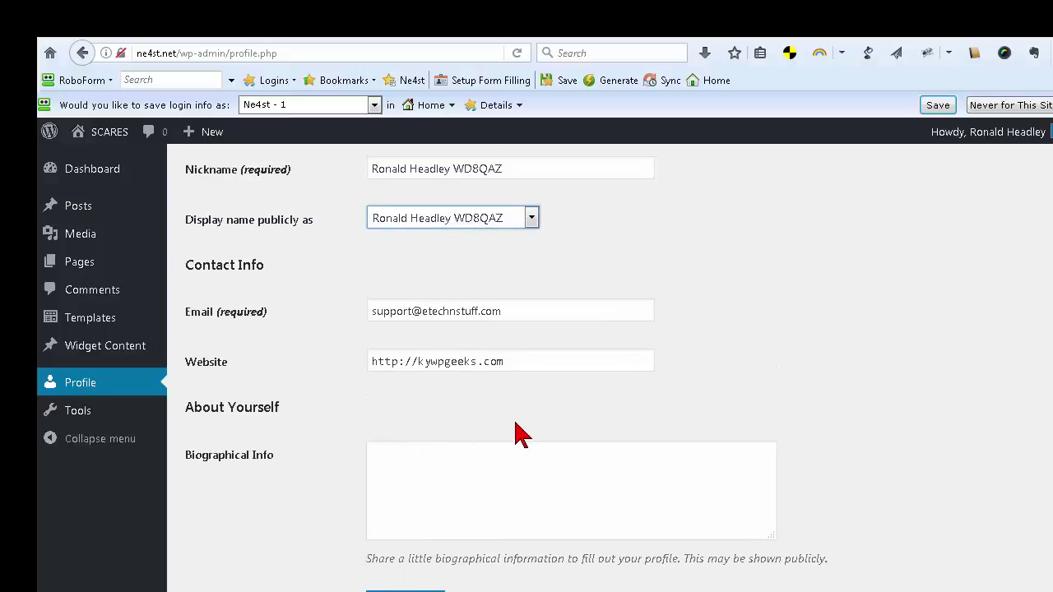
pyautogui.scroll(4, 517, 430)
pyautogui.scroll(-6, 675, 406)
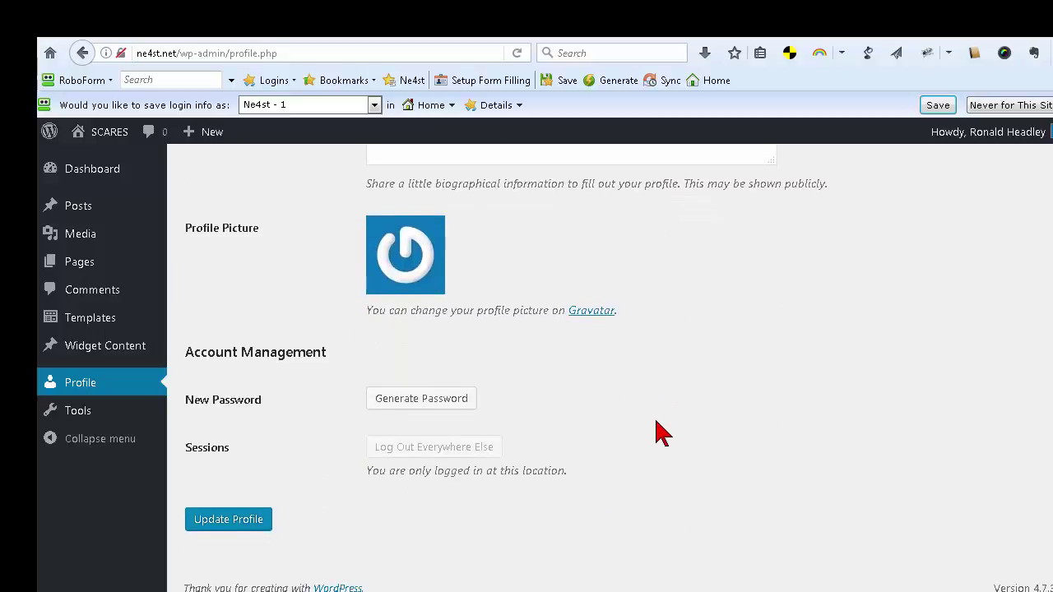
pyautogui.scroll(2, 658, 430)
pyautogui.scroll(-2, 658, 431)
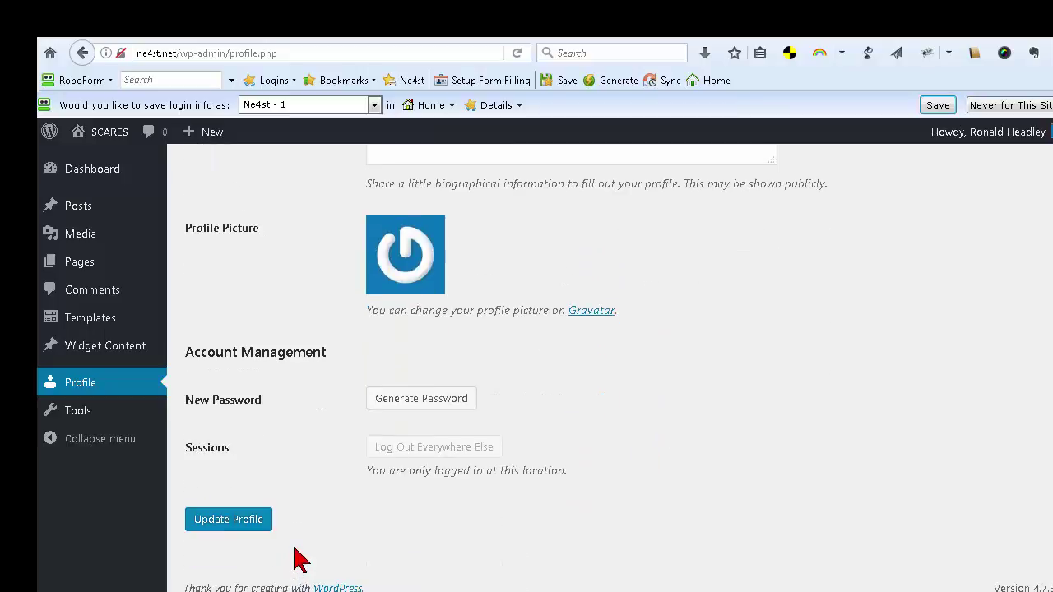
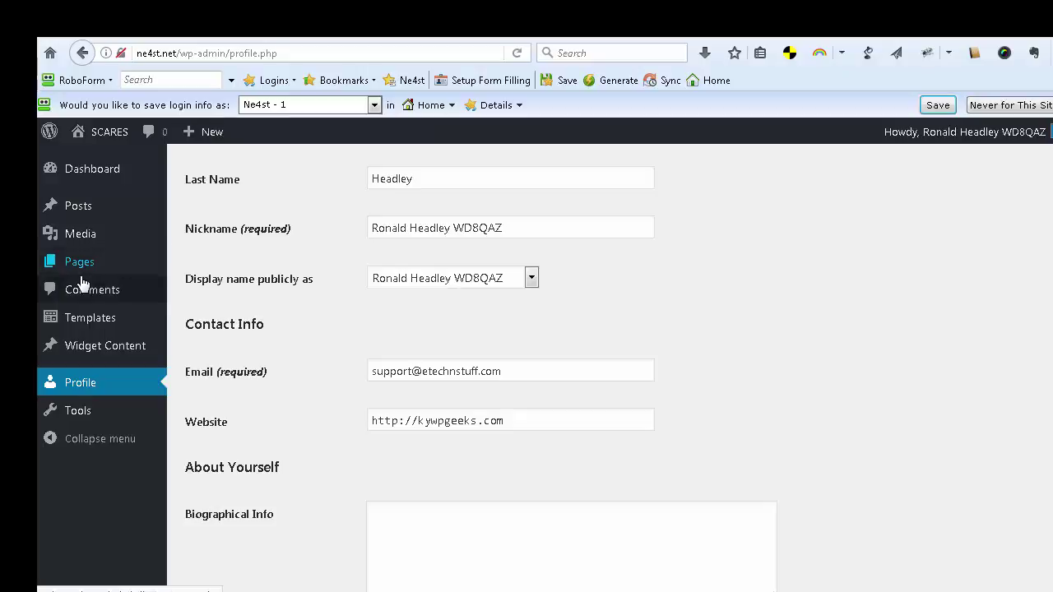
# Step: Create a new post titled 'This is a new post' so its draft and permalink generate
pyautogui.moveTo(78, 207)
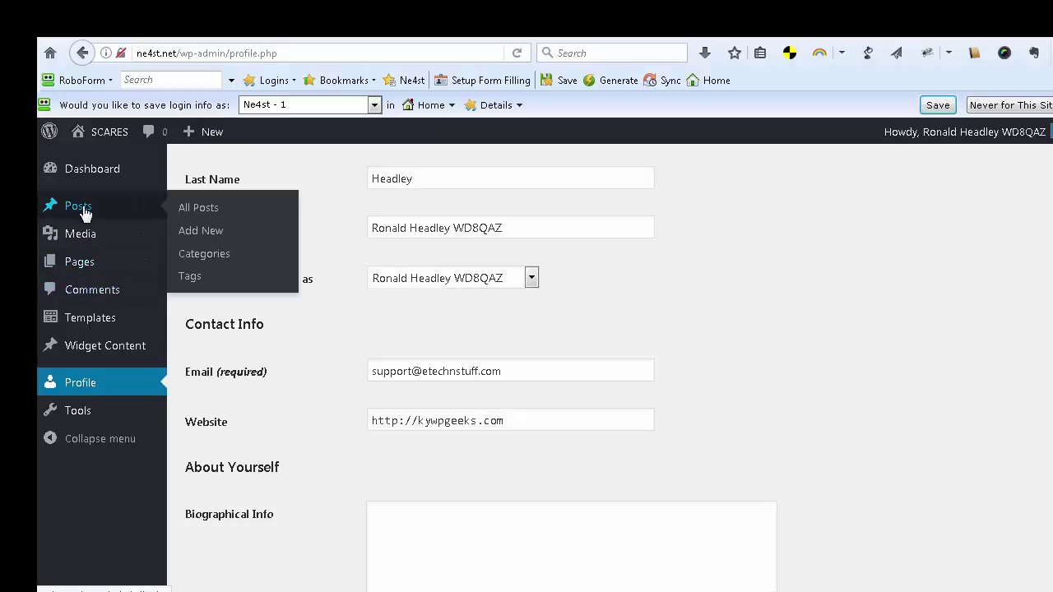
pyautogui.click(213, 235)
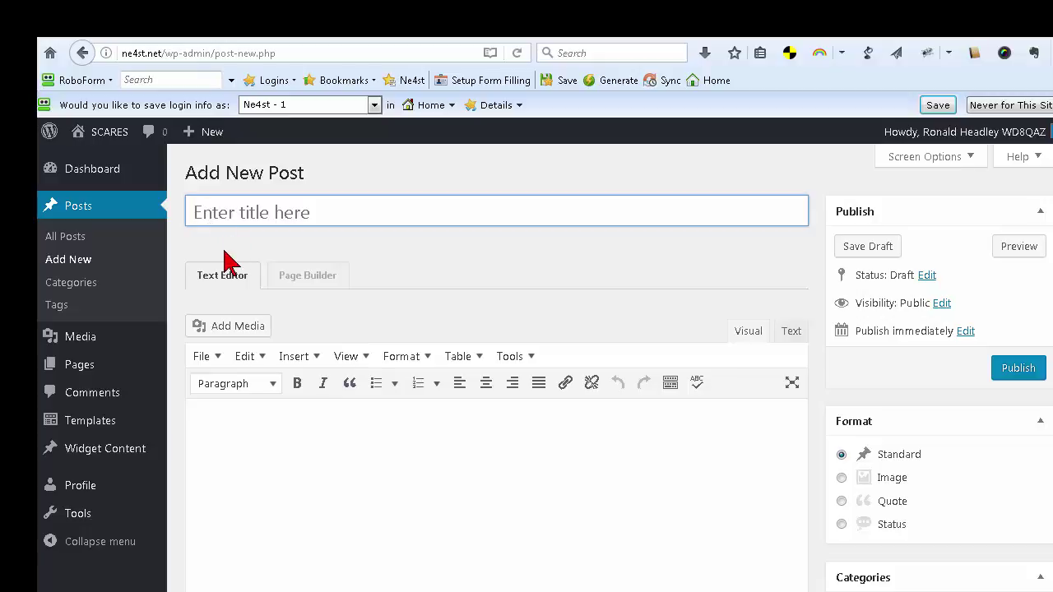
pyautogui.write('Thi')
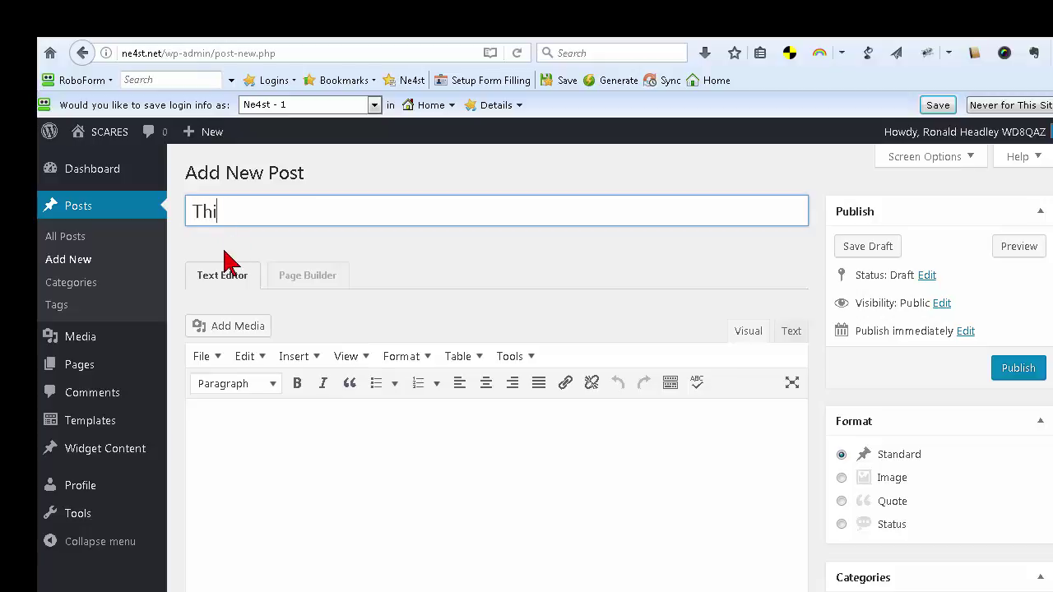
pyautogui.write('s is a new post')
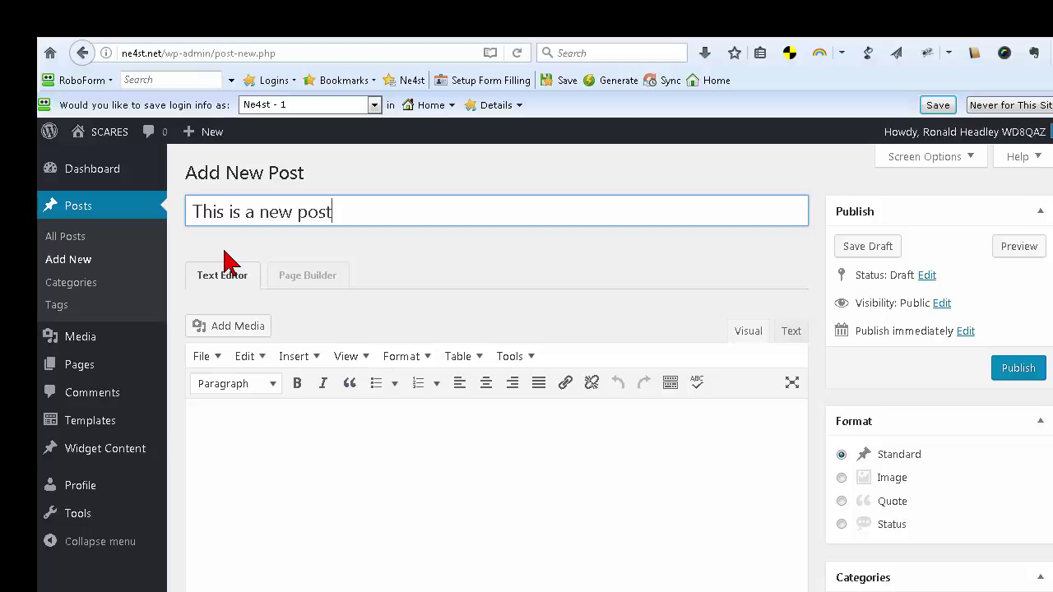
pyautogui.click(193, 249)
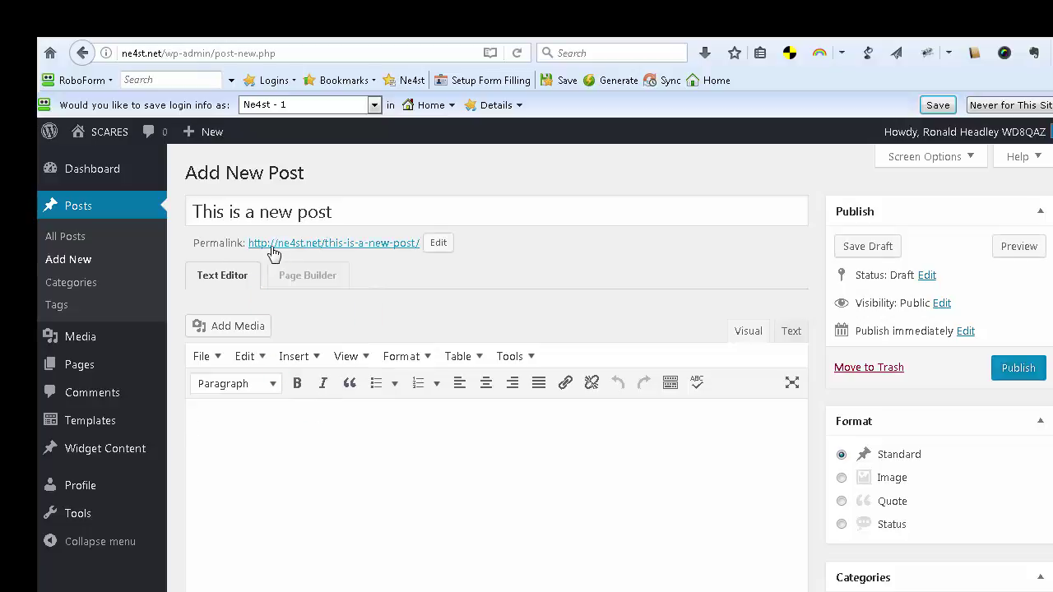
# Step: Preview the post through its permalink, then change the permalink slug to 'new'
pyautogui.click(369, 243)
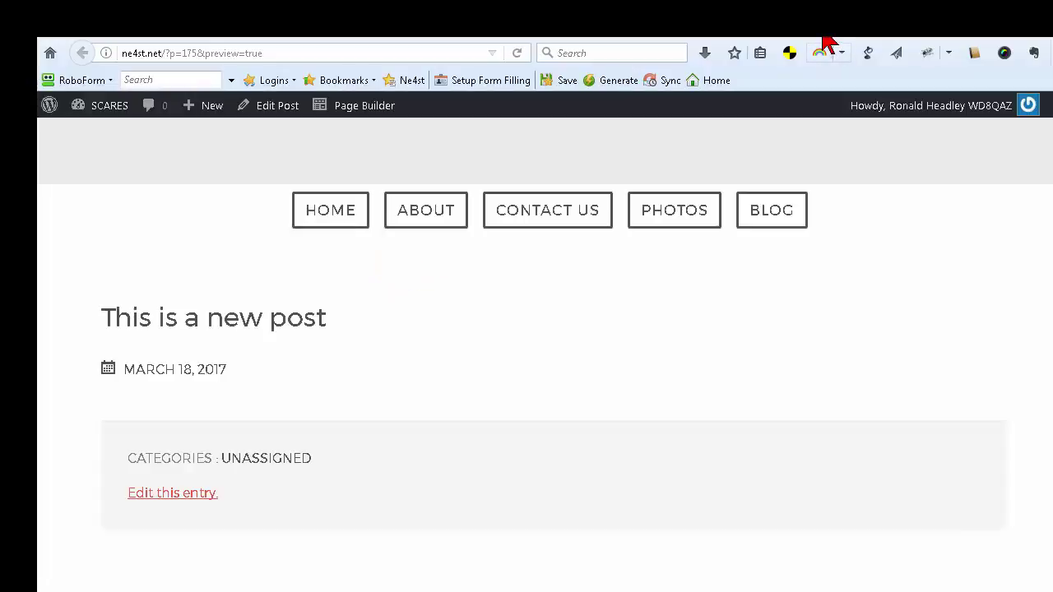
pyautogui.click(823, 37)
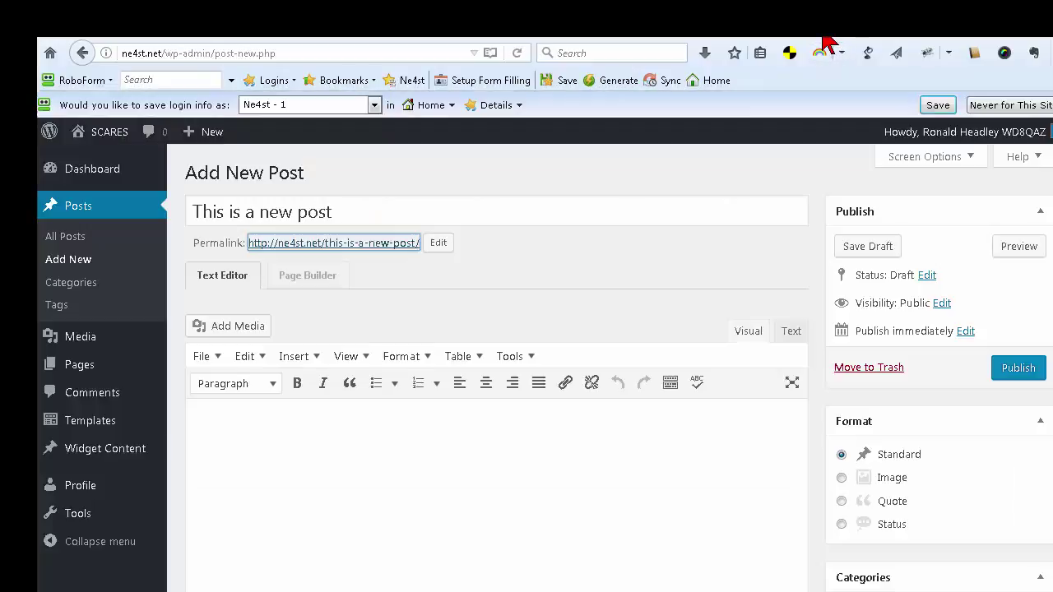
pyautogui.click(439, 244)
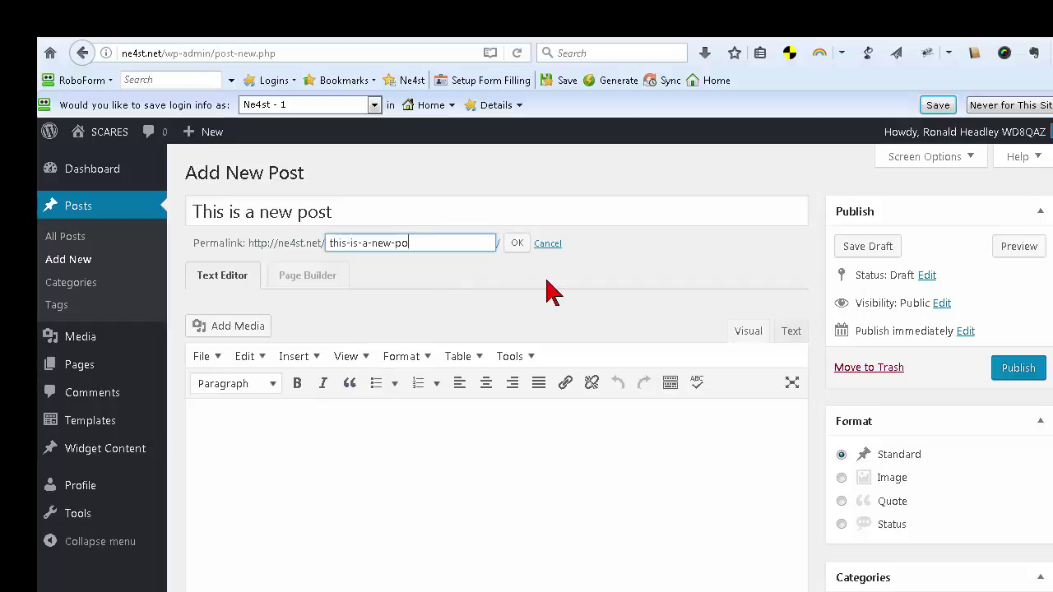
pyautogui.press('BackSpace')
pyautogui.press('BackSpace')
pyautogui.press('BackSpace')
pyautogui.press('BackSpace')
pyautogui.press('BackSpace')
pyautogui.write('ne')
pyautogui.click(518, 248)
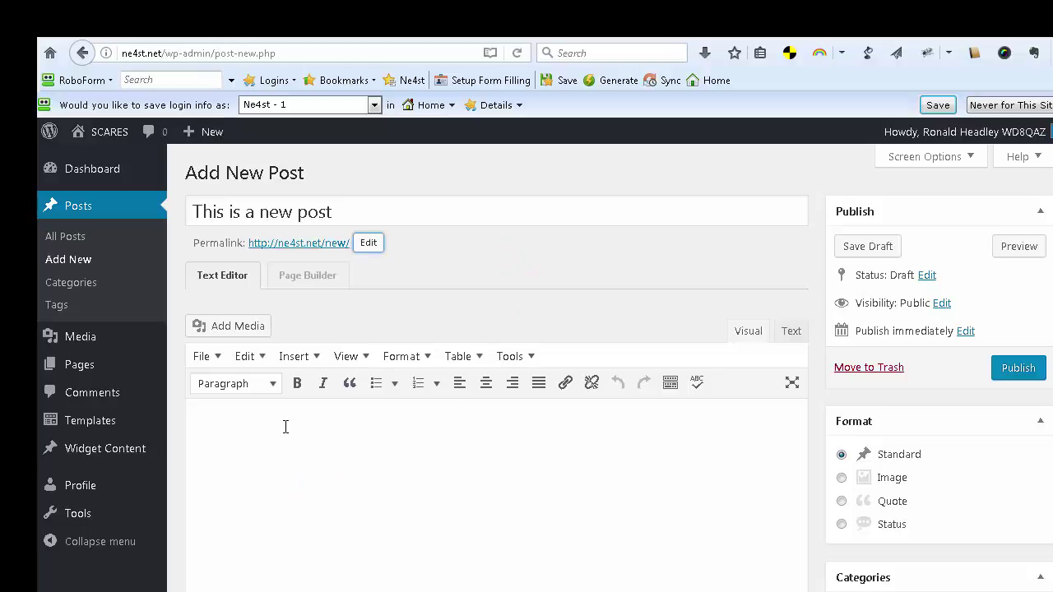
# Step: Browse the File, Edit, Insert, View, Table and Tools menus, then turn on Toolbar Toggle
pyautogui.scroll(-2, 285, 426)
pyautogui.scroll(1, 284, 432)
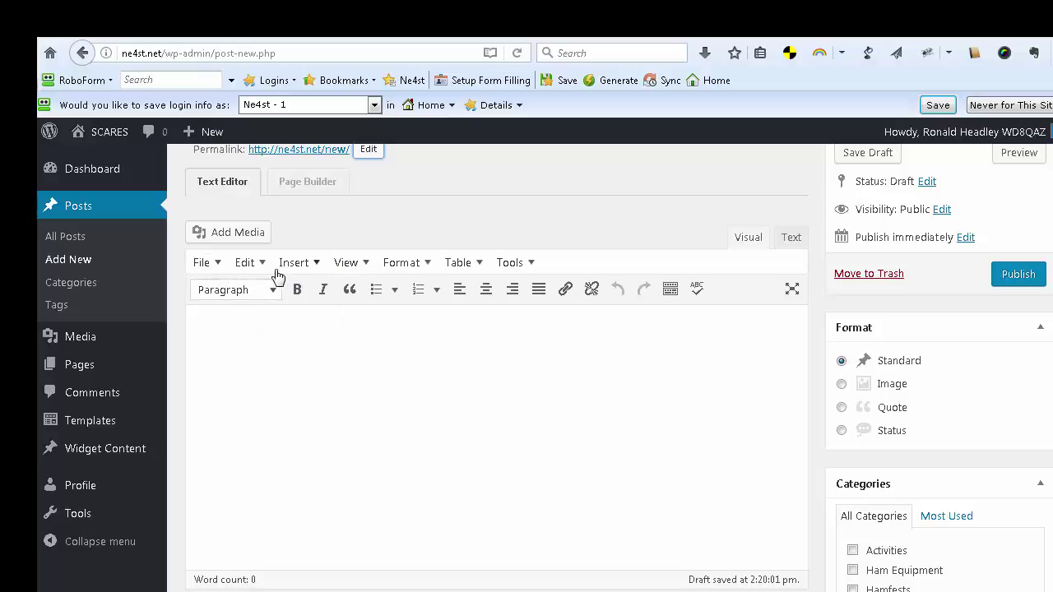
pyautogui.click(257, 270)
pyautogui.click(212, 265)
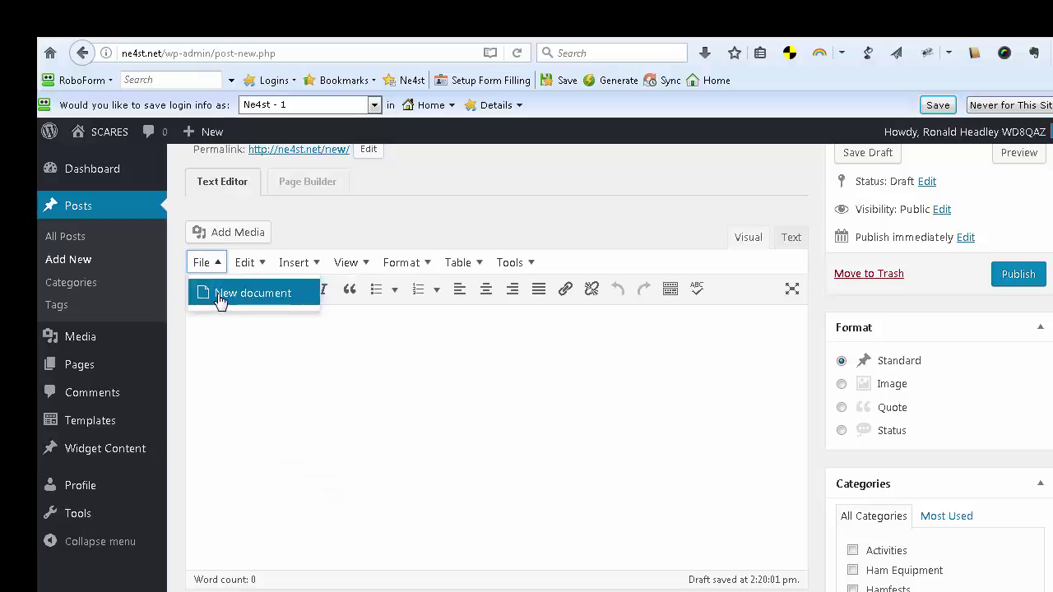
pyautogui.click(344, 265)
pyautogui.click(315, 263)
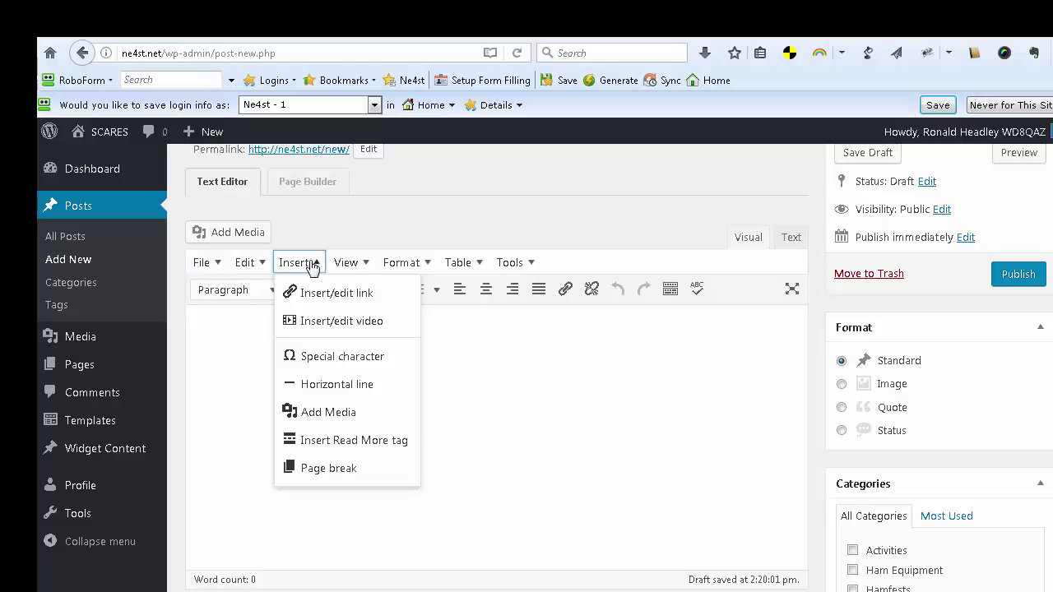
pyautogui.click(368, 270)
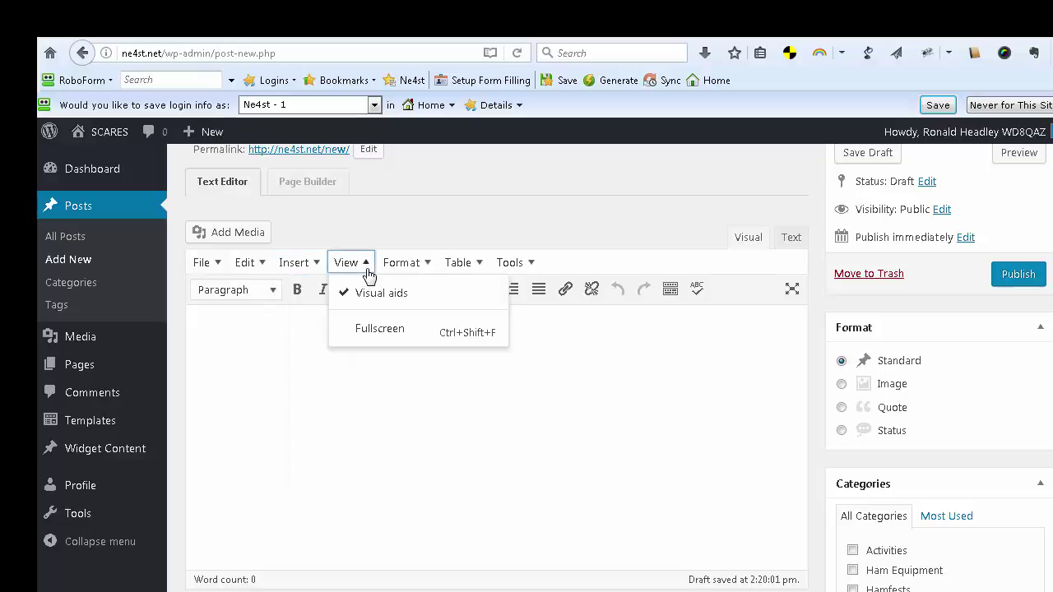
pyautogui.click(458, 263)
pyautogui.moveTo(465, 287)
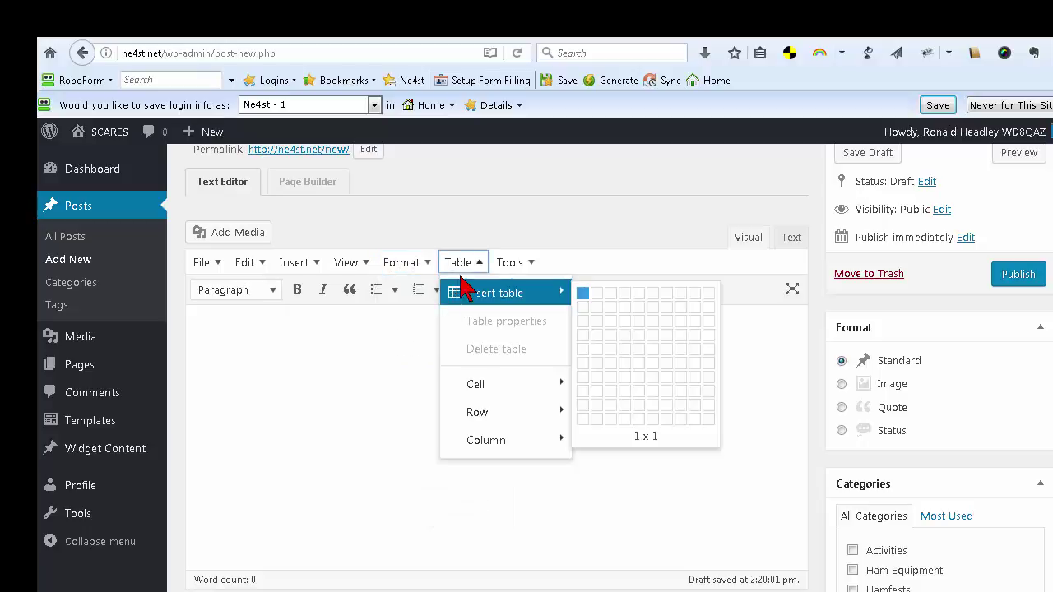
pyautogui.click(510, 265)
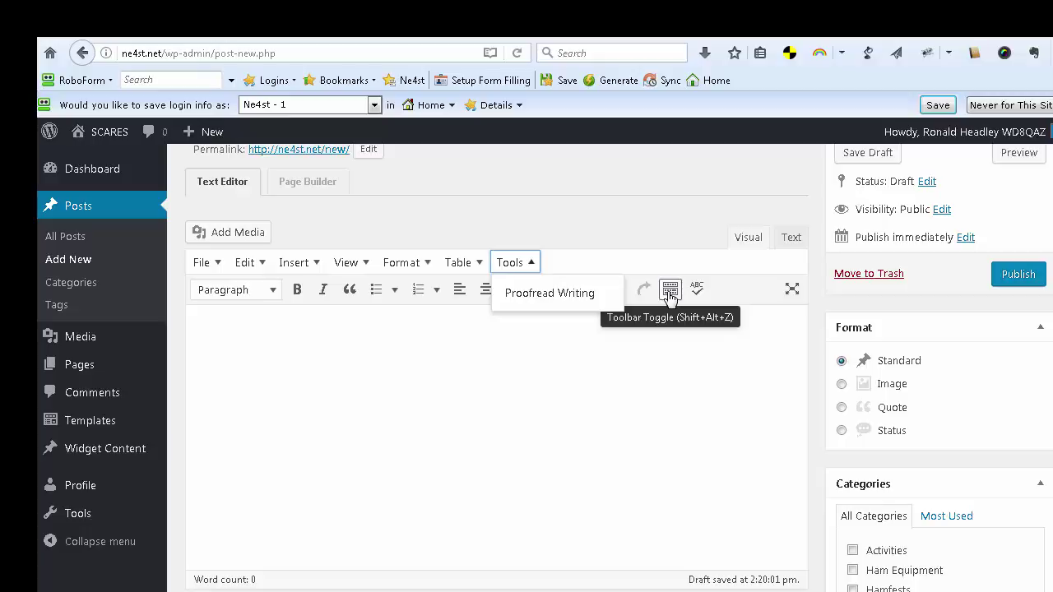
pyautogui.click(670, 290)
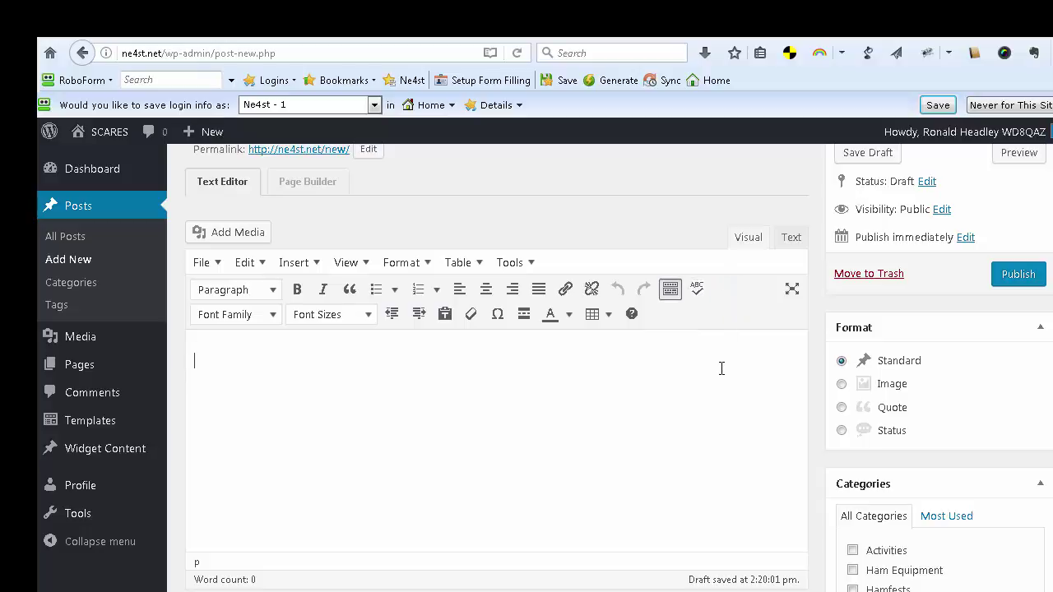
# Step: Tick Unassigned in the Categories box for the draft post
pyautogui.scroll(-4, 719, 387)
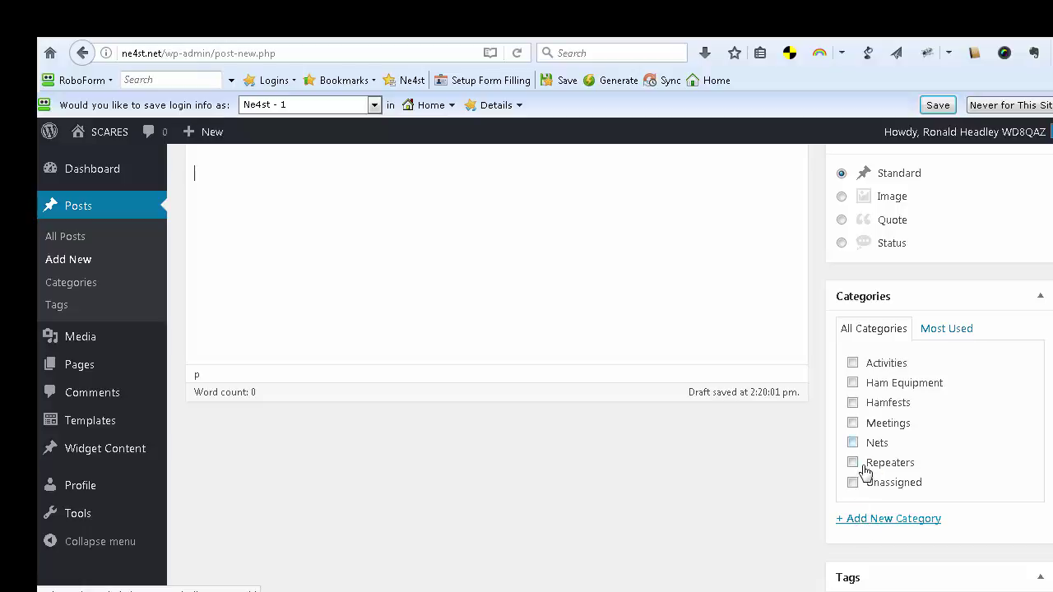
pyautogui.click(854, 483)
pyautogui.scroll(-6, 843, 481)
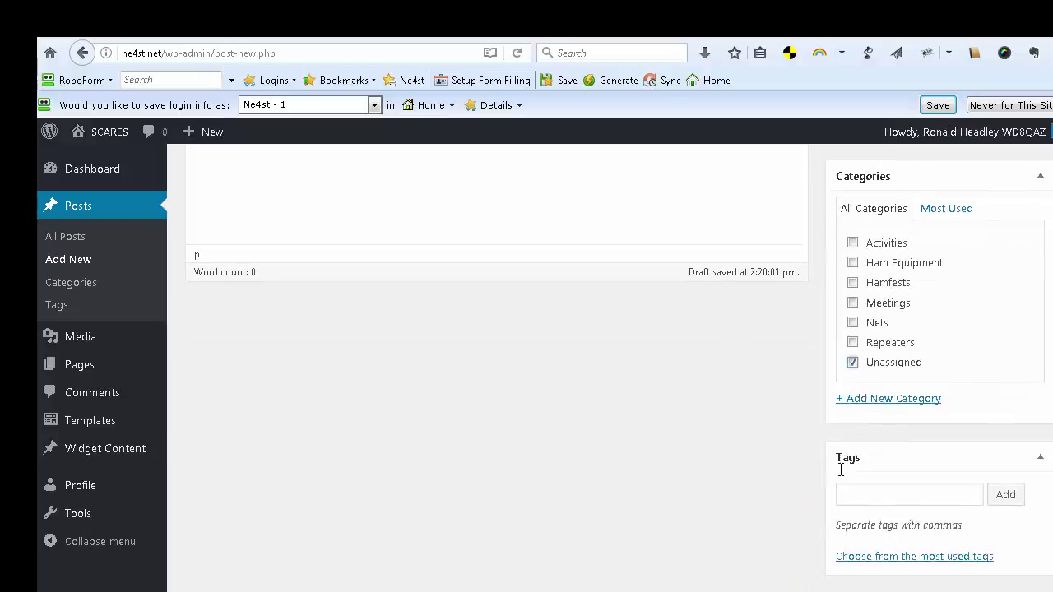
pyautogui.scroll(-4, 863, 437)
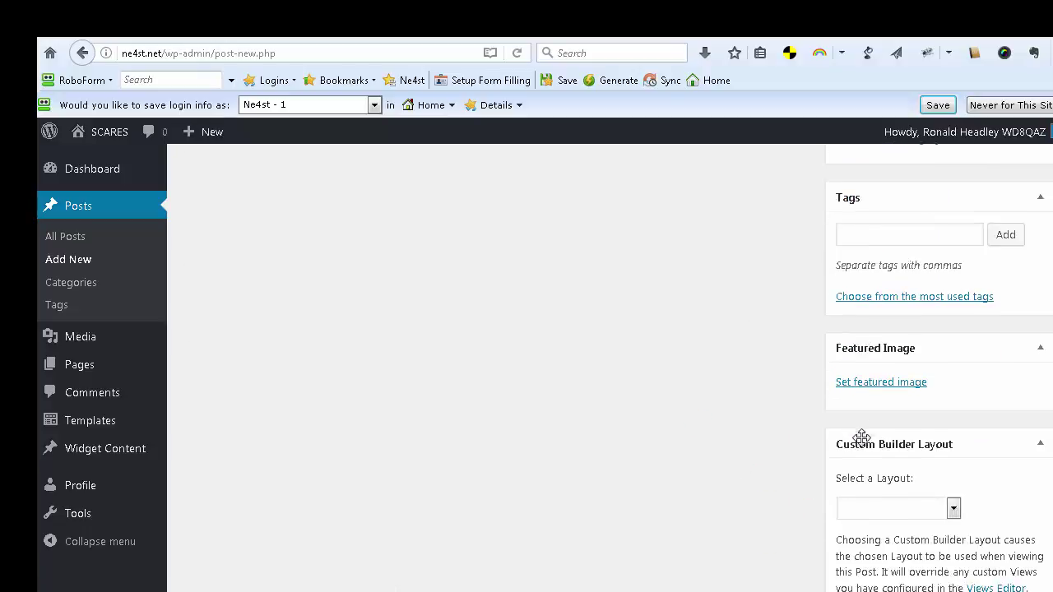
pyautogui.scroll(4, 864, 447)
pyautogui.scroll(11, 864, 444)
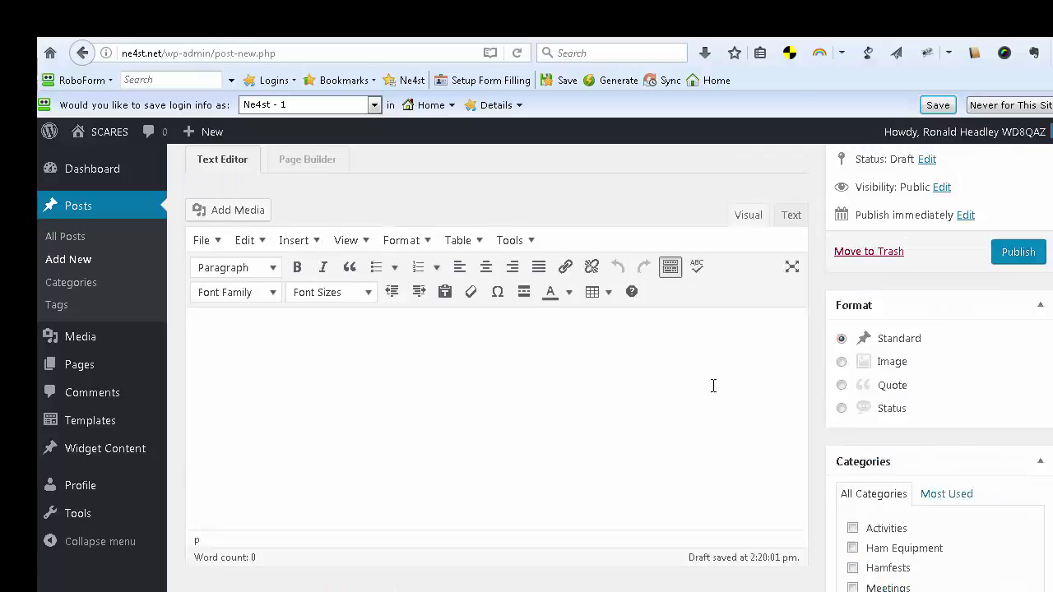
pyautogui.scroll(-2, 305, 452)
pyautogui.scroll(-1, 304, 453)
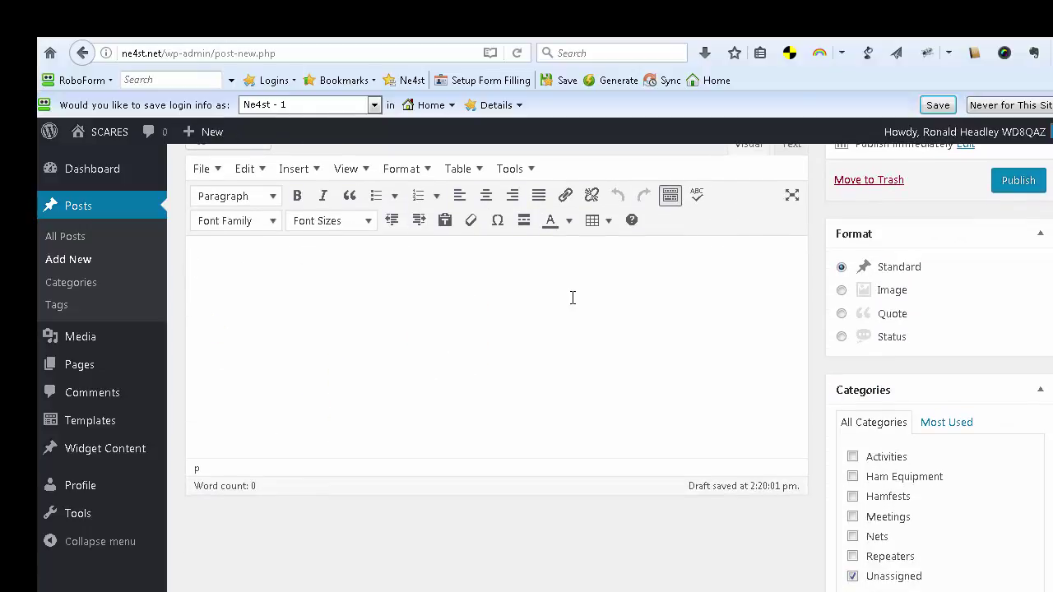
# Step: Write 'this is a new post' as the post body text
pyautogui.write('this is a ane')
pyautogui.press('BackSpace')
pyautogui.press('BackSpace')
pyautogui.scroll(1, 573, 297)
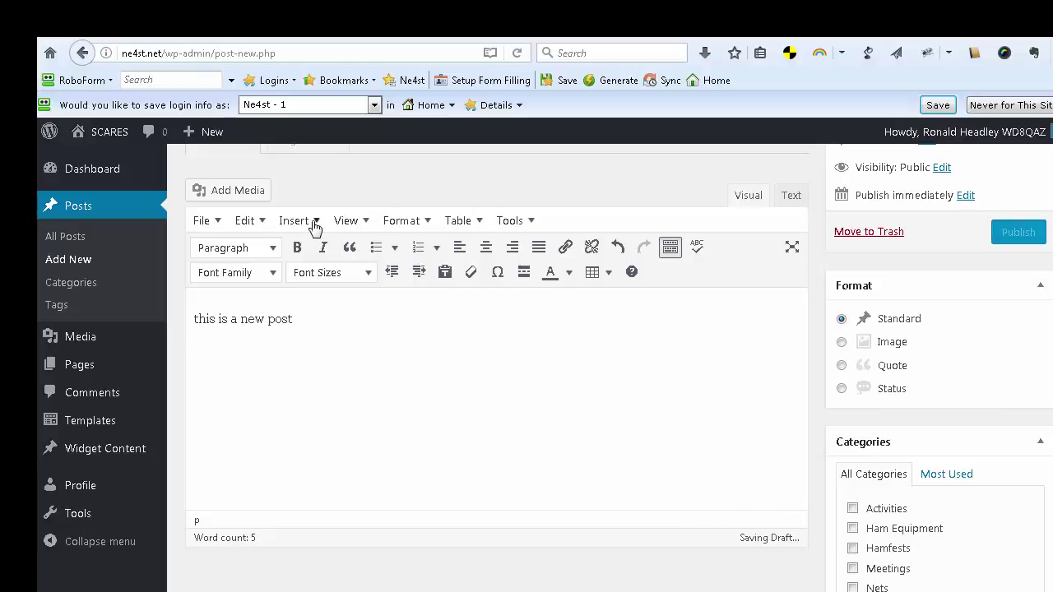
# Step: Bring up Add Media, look through the Media Library, and return to Upload Files
pyautogui.click(219, 191)
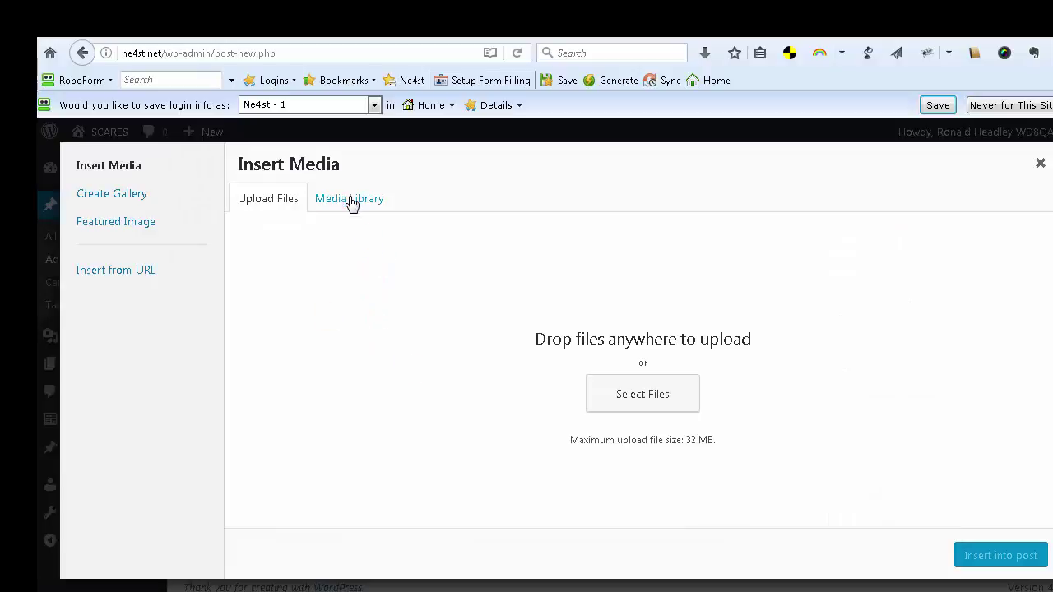
pyautogui.click(348, 200)
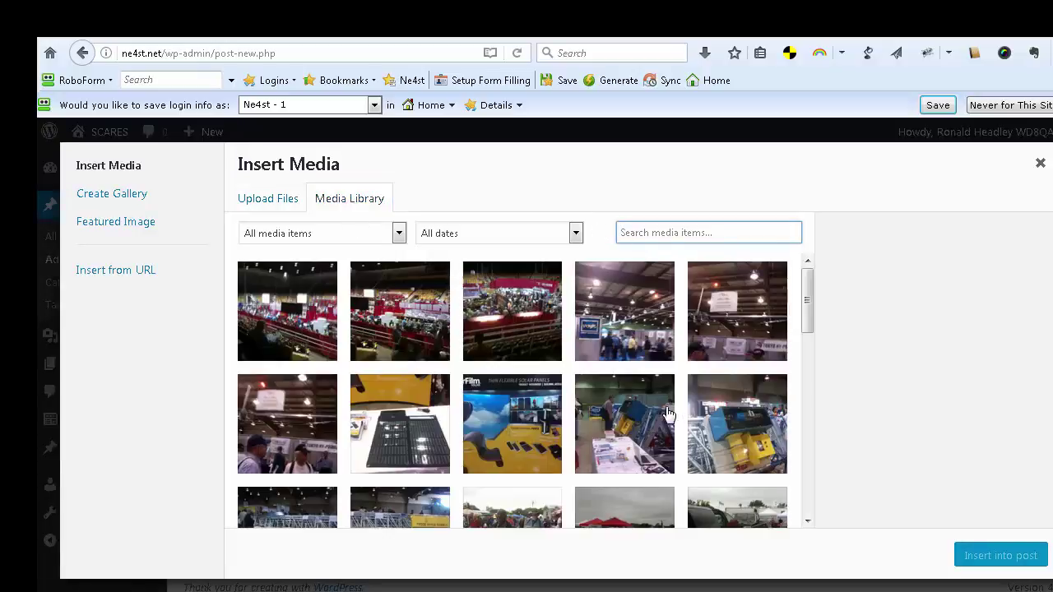
pyautogui.scroll(-10, 666, 418)
pyautogui.scroll(-15, 666, 418)
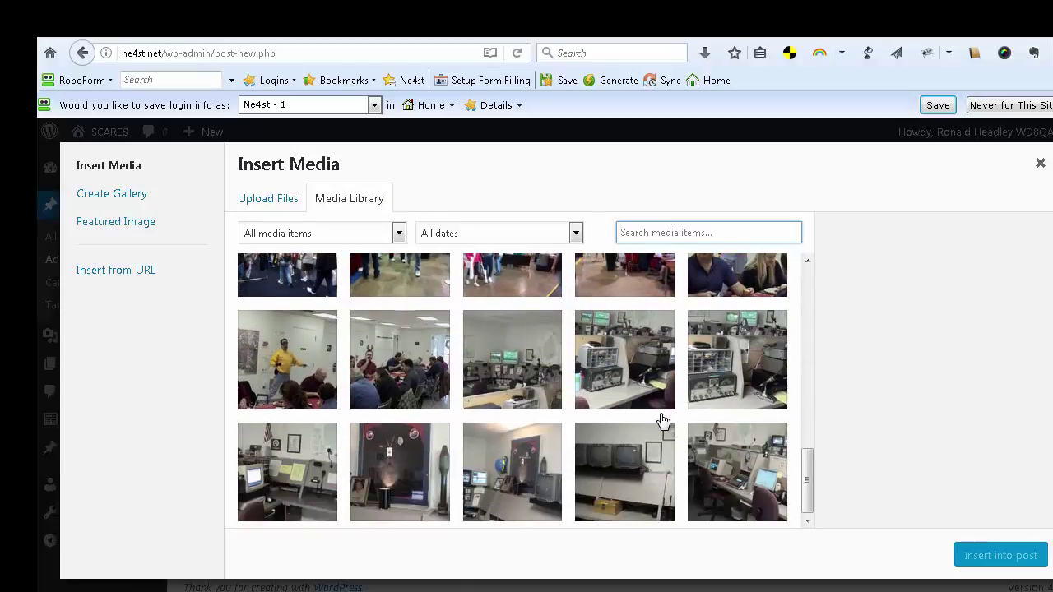
pyautogui.click(268, 205)
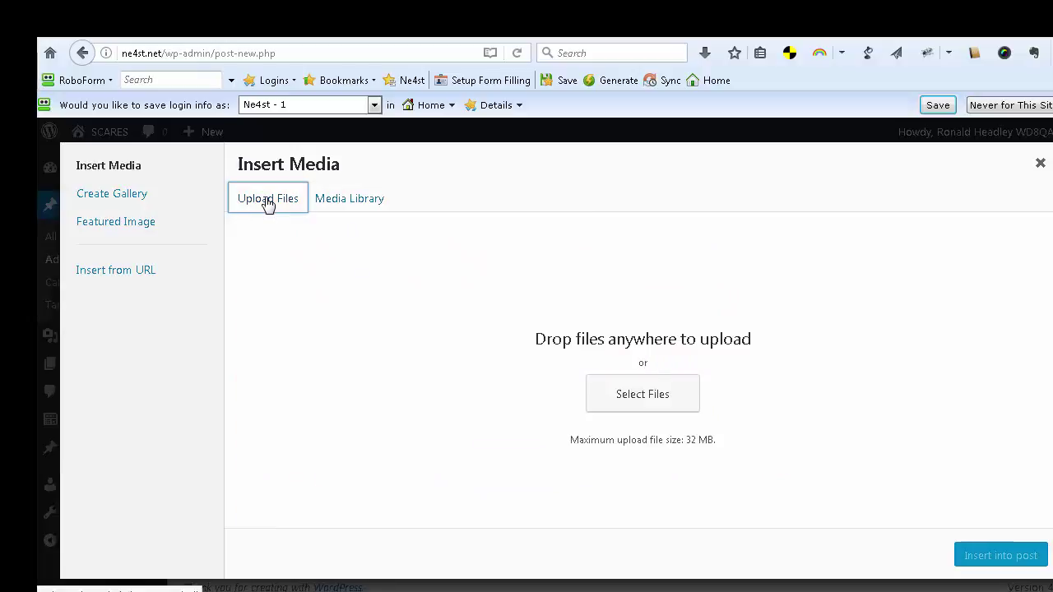
pyautogui.click(644, 405)
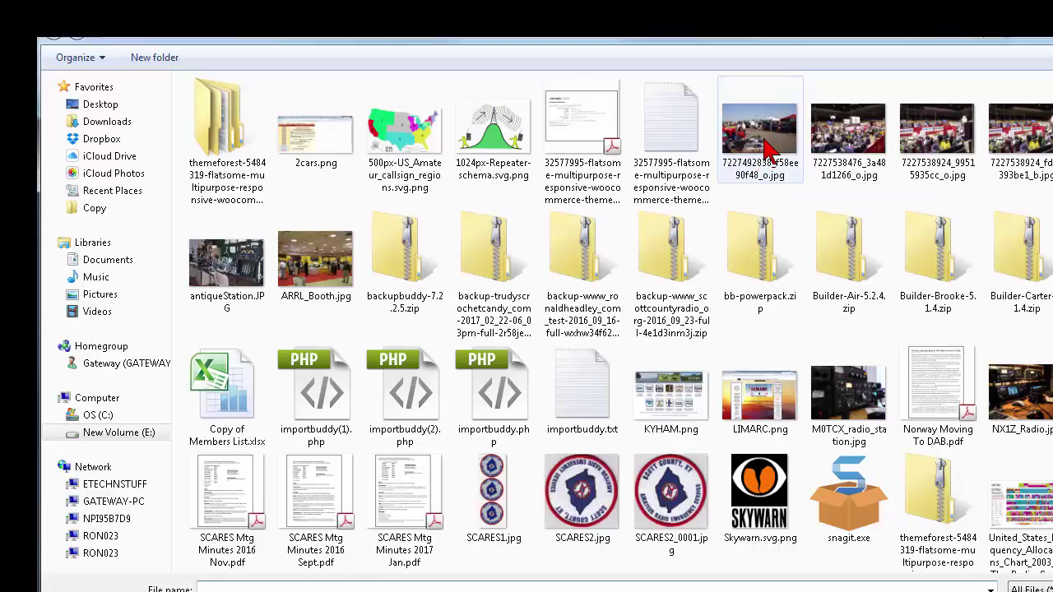
pyautogui.click(767, 148)
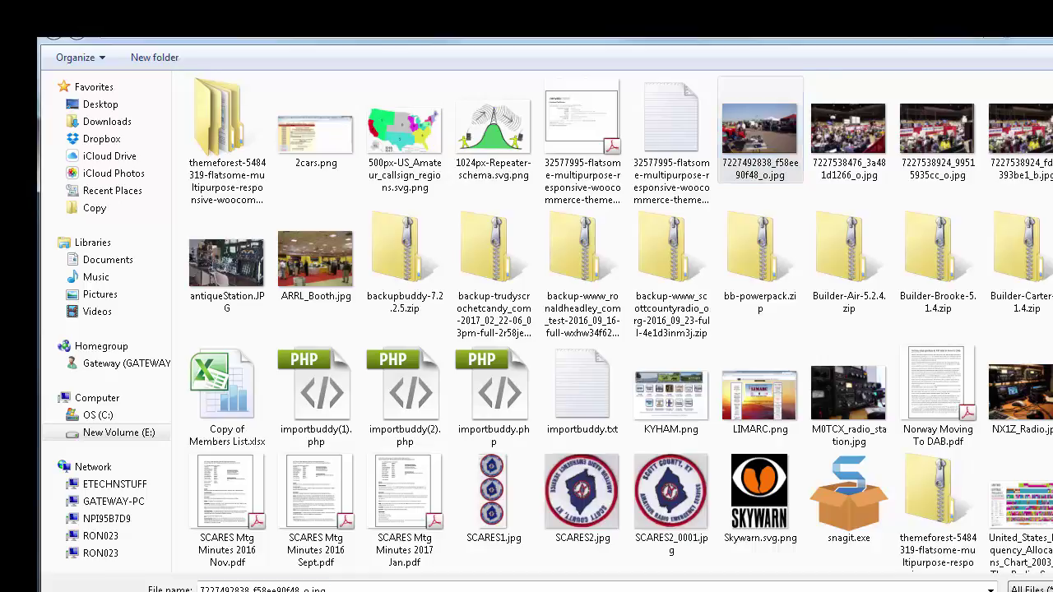
pyautogui.press('Return')
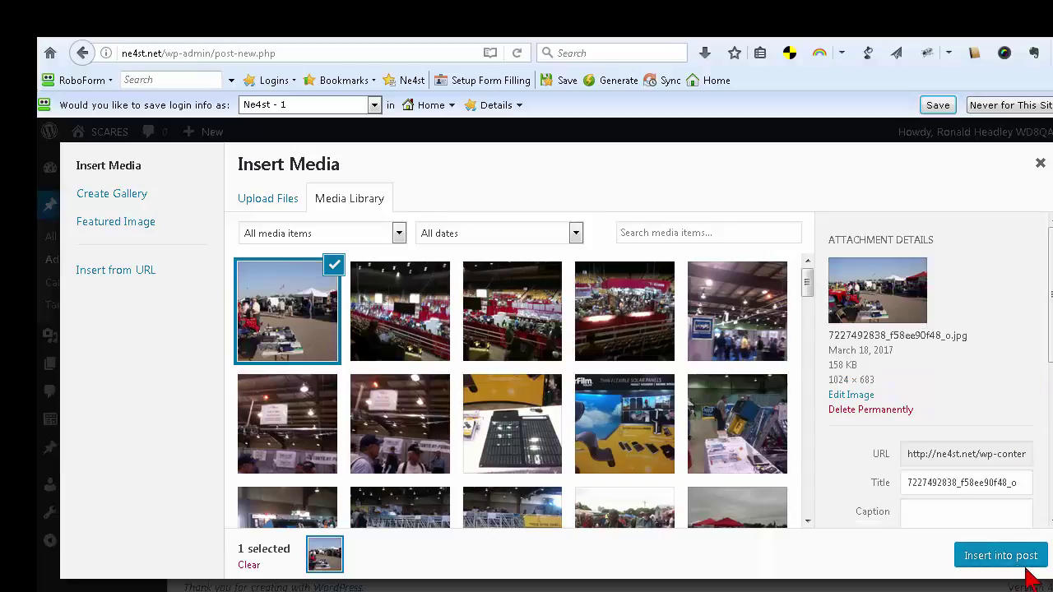
# Step: Insert the uploaded fair photo into the post body below the text
pyautogui.click(1000, 556)
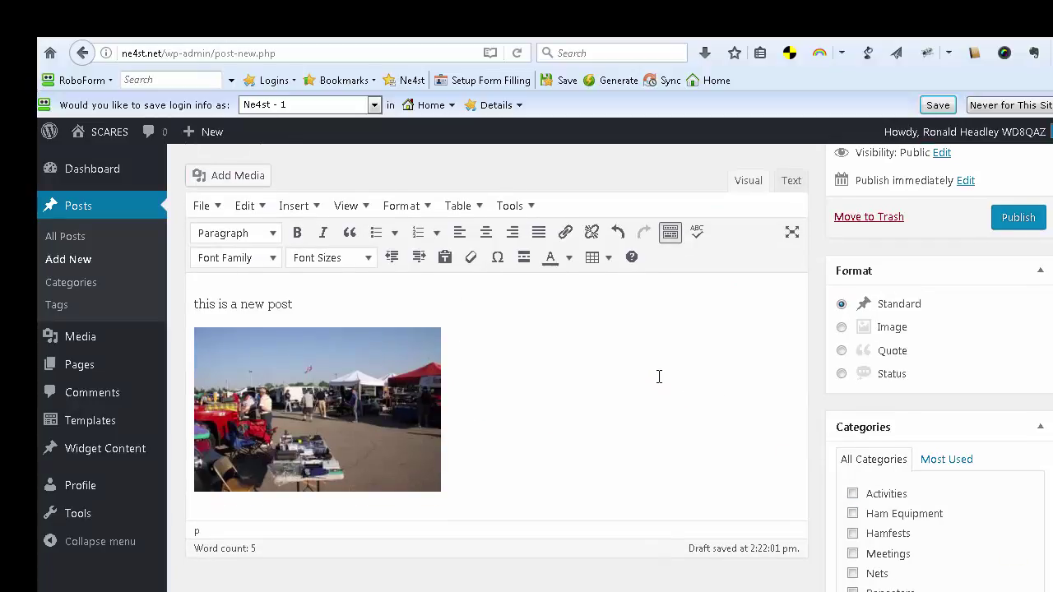
pyautogui.scroll(-3, 661, 377)
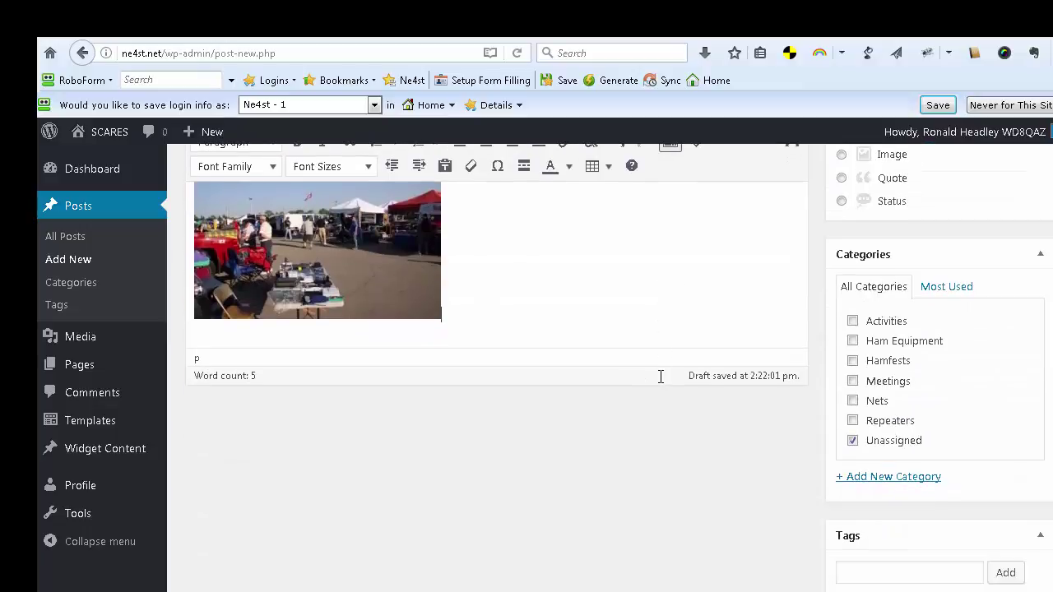
pyautogui.scroll(-2, 634, 371)
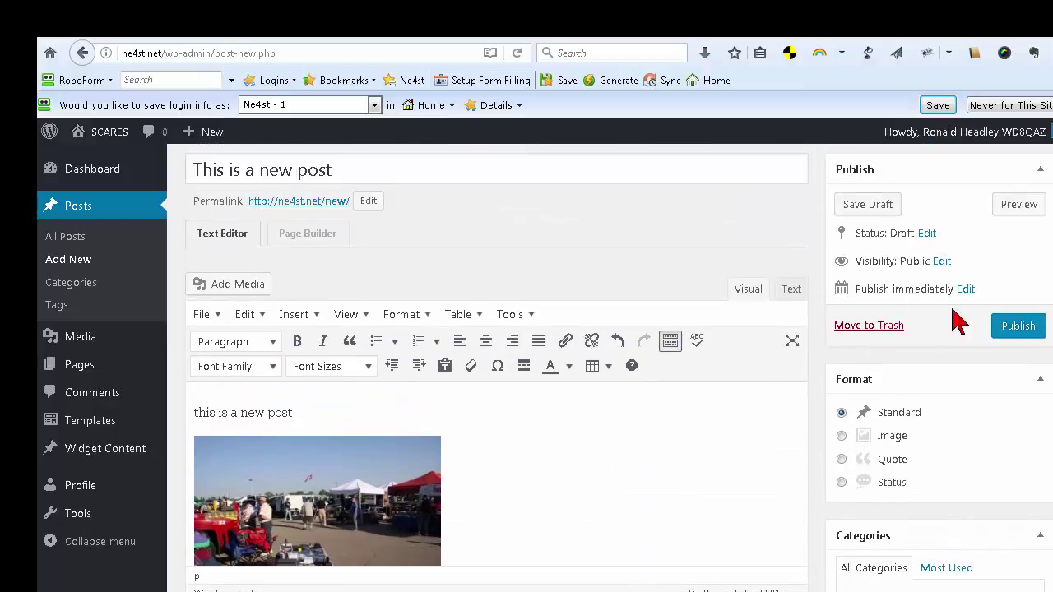
# Step: Publish the post so it goes live at ne4st.net/new/, dated Mar 18, 2017 @ 14:23
pyautogui.click(1029, 328)
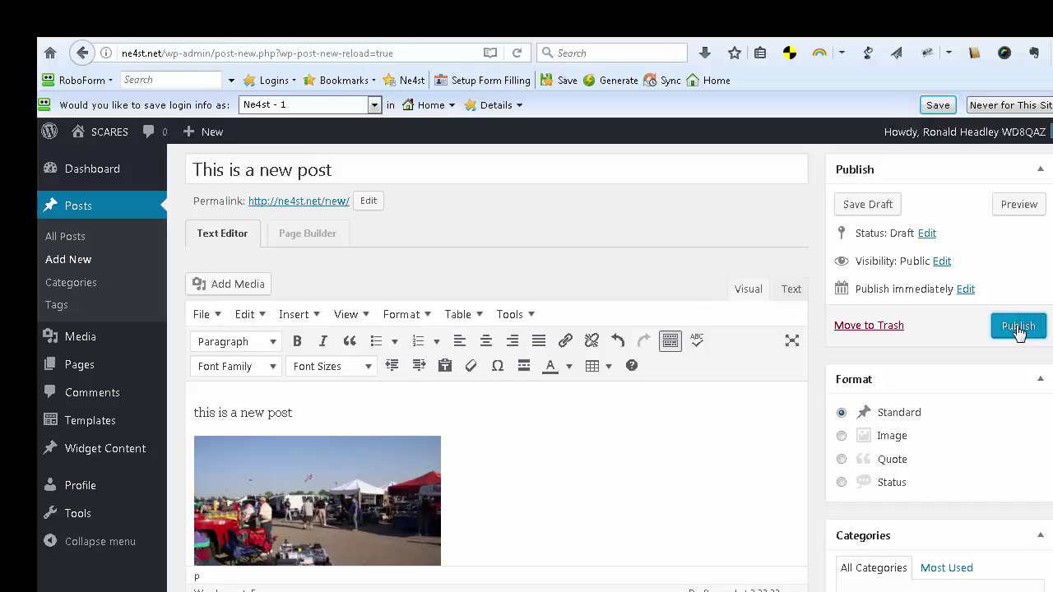
pyautogui.click(1018, 327)
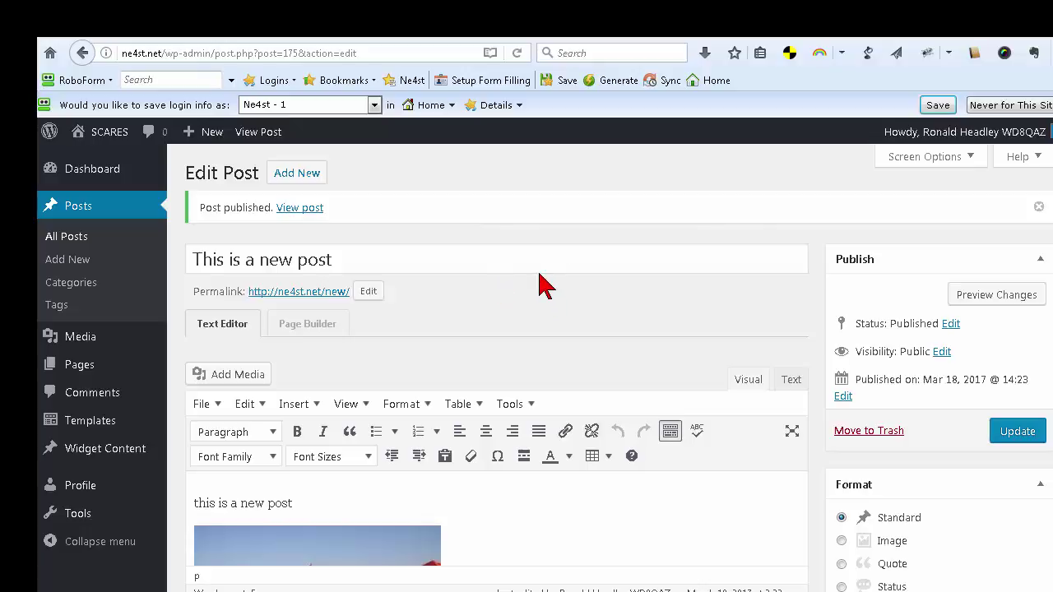
# Step: View the live post and scroll through its title, March 18, 2017 date, text and photo
pyautogui.click(303, 209)
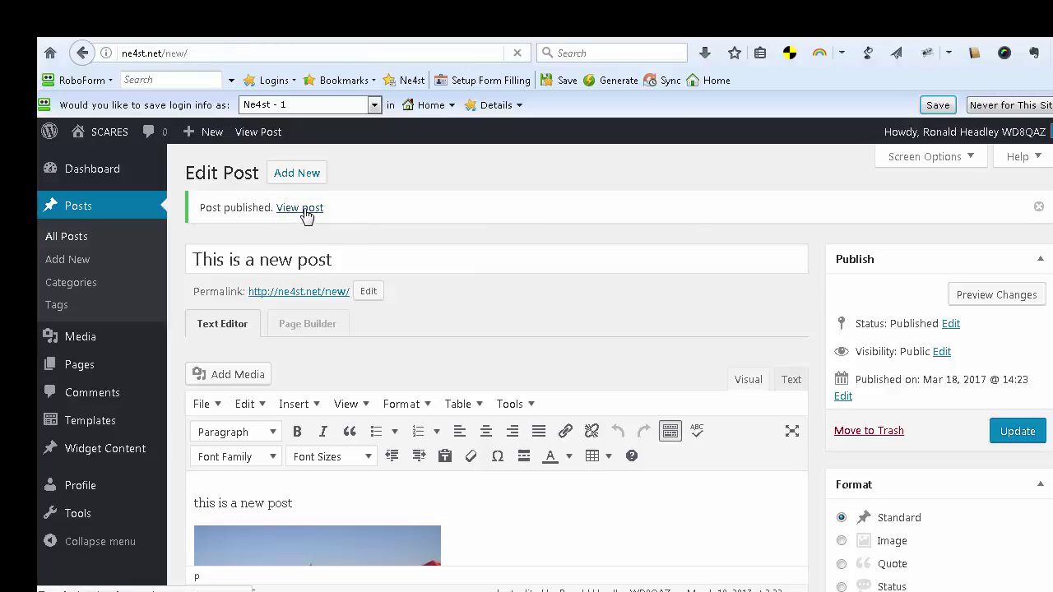
pyautogui.scroll(-5, 623, 328)
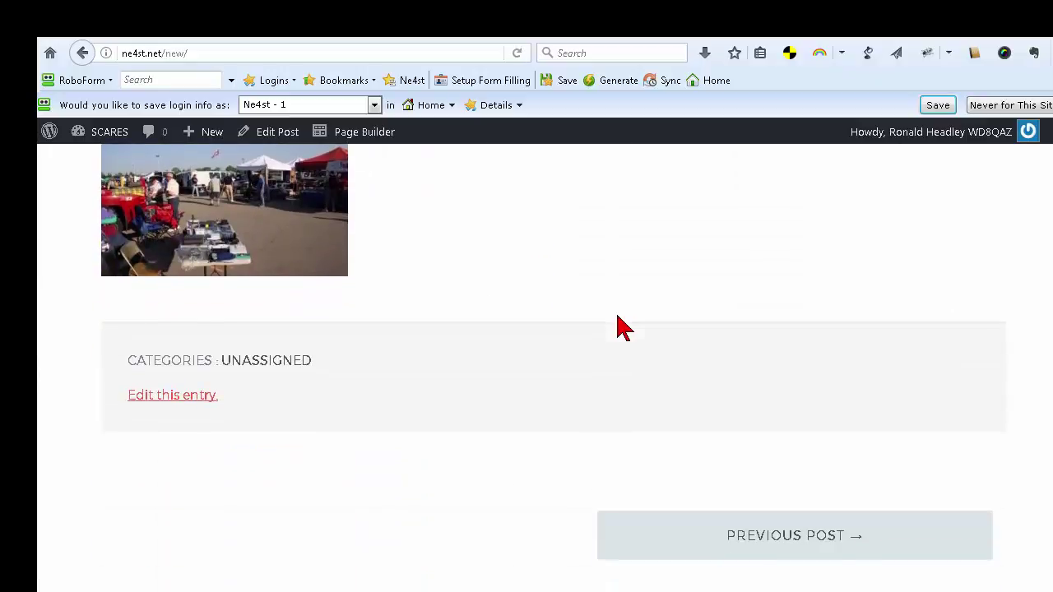
pyautogui.scroll(5, 623, 327)
pyautogui.scroll(-1, 624, 328)
pyautogui.scroll(-1, 258, 463)
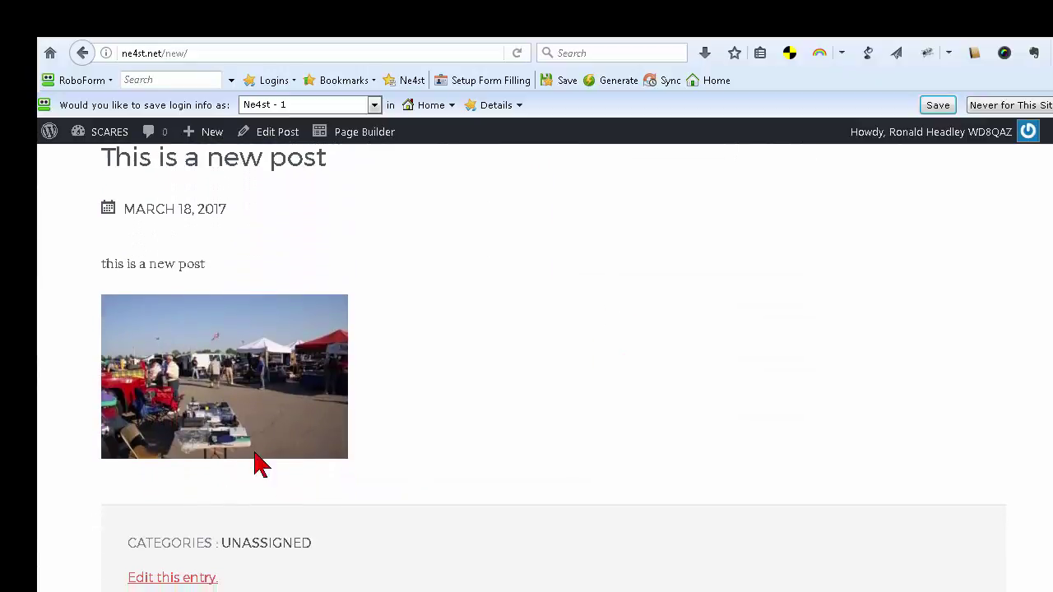
pyautogui.scroll(2, 242, 357)
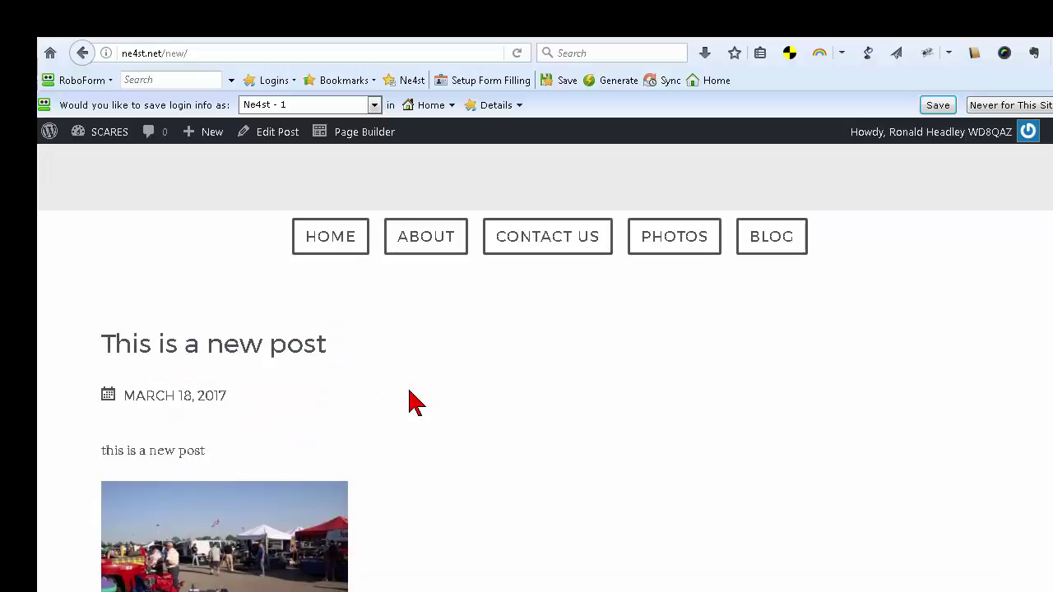
pyautogui.scroll(-3, 409, 402)
pyautogui.scroll(2, 294, 325)
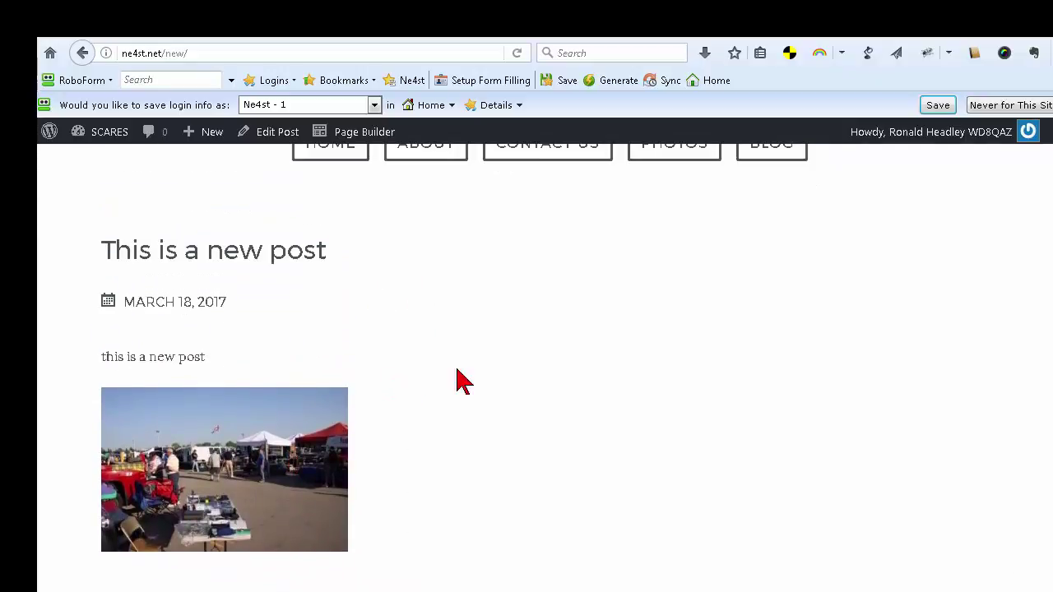
pyautogui.scroll(2, 519, 411)
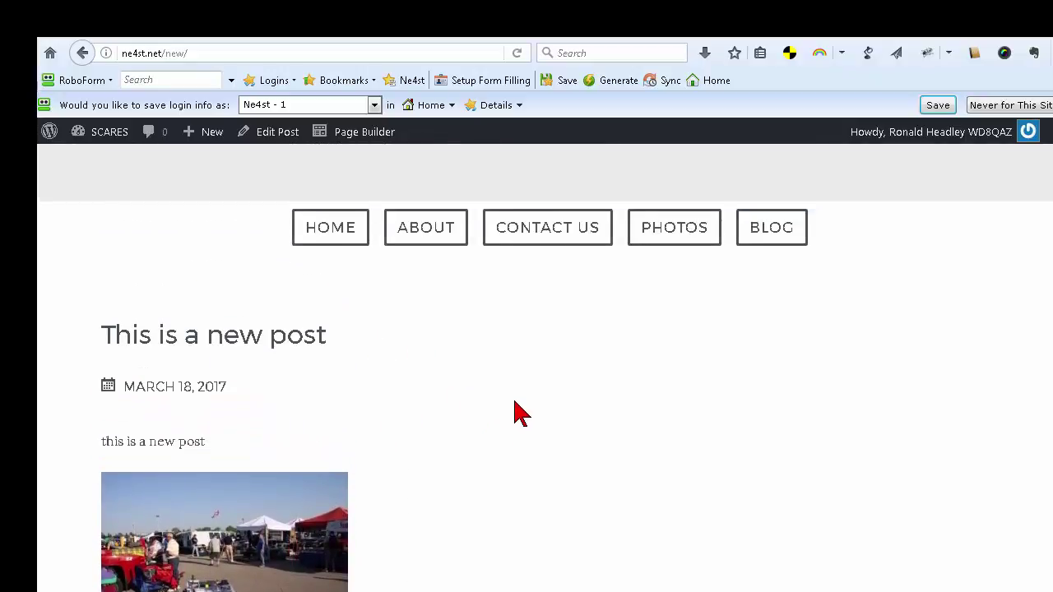
pyautogui.scroll(-2, 428, 378)
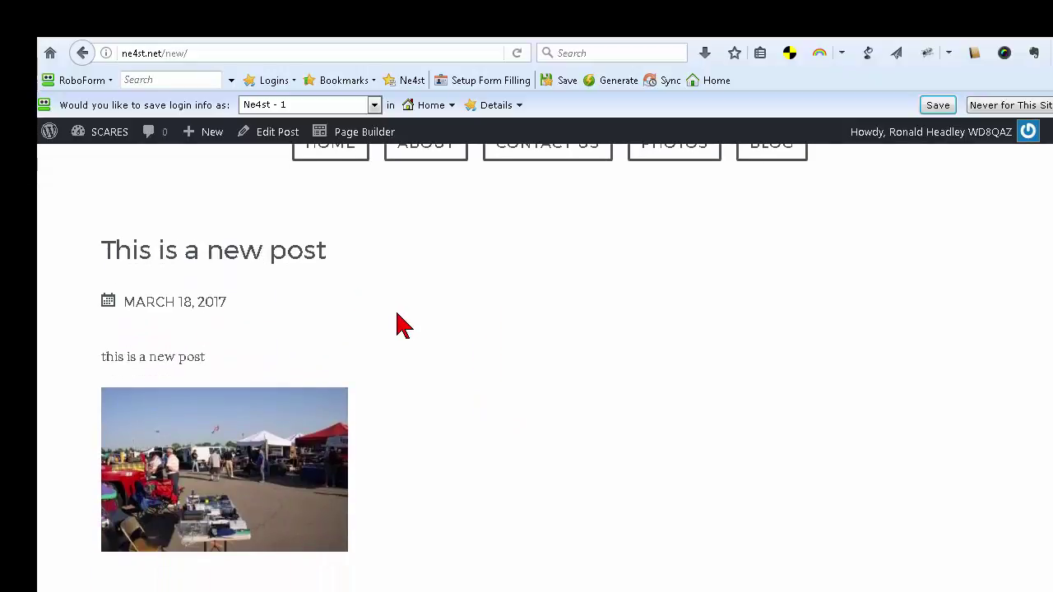
pyautogui.scroll(2, 401, 325)
pyautogui.scroll(-4, 258, 388)
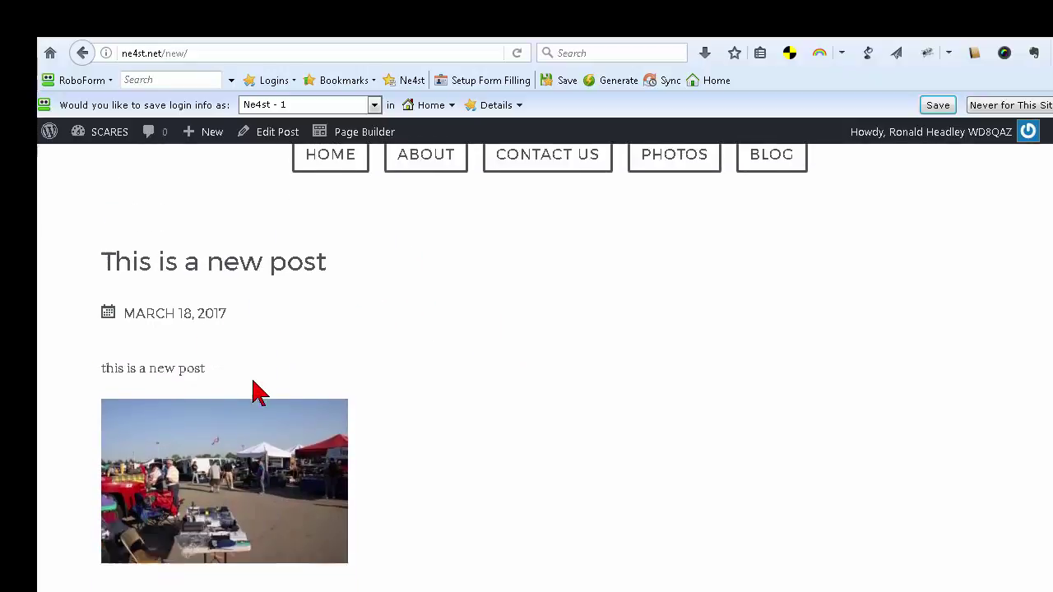
pyautogui.scroll(4, 247, 371)
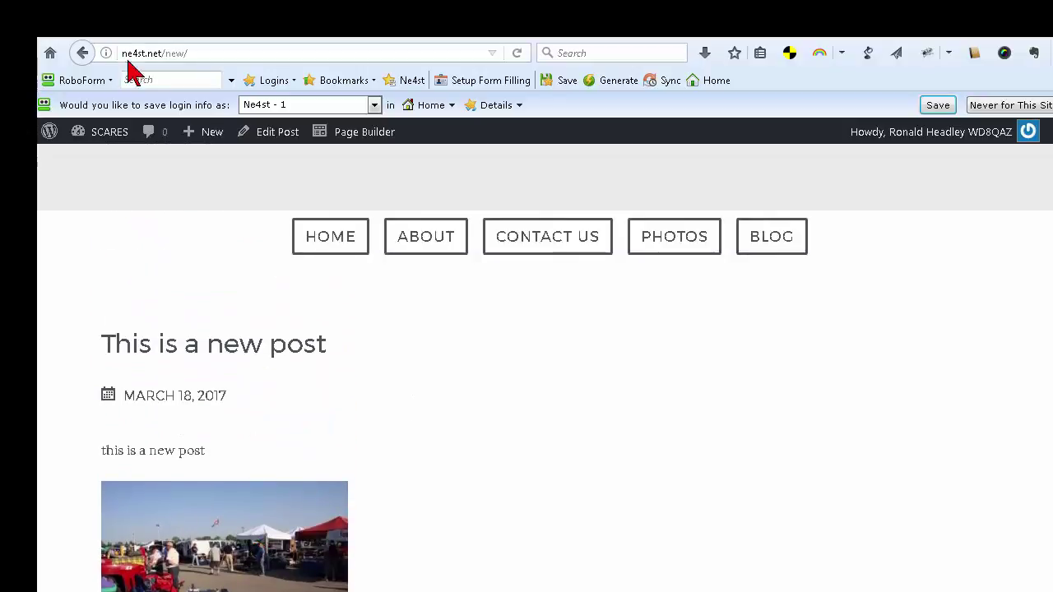
# Step: Load the ne4st.net home page and open BLOG, with 'This is a new post' listed first
pyautogui.click(83, 52)
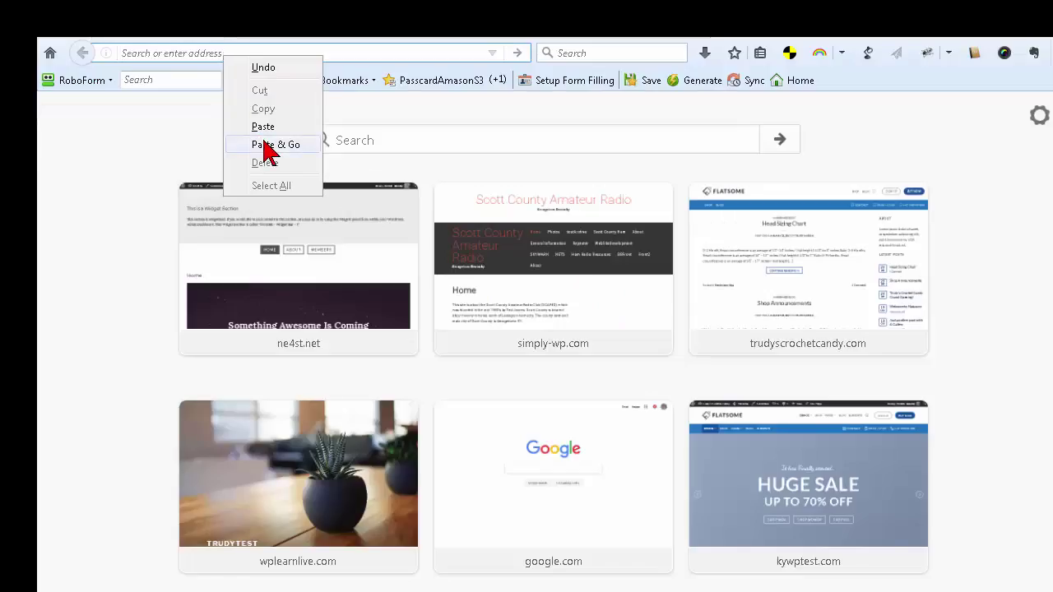
pyautogui.click(263, 144)
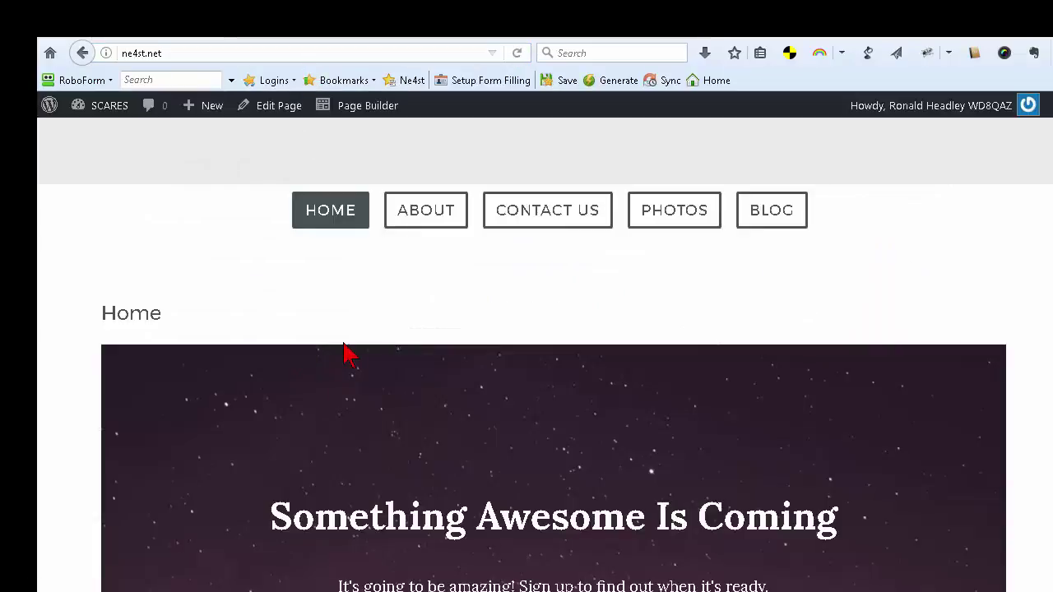
pyautogui.click(782, 215)
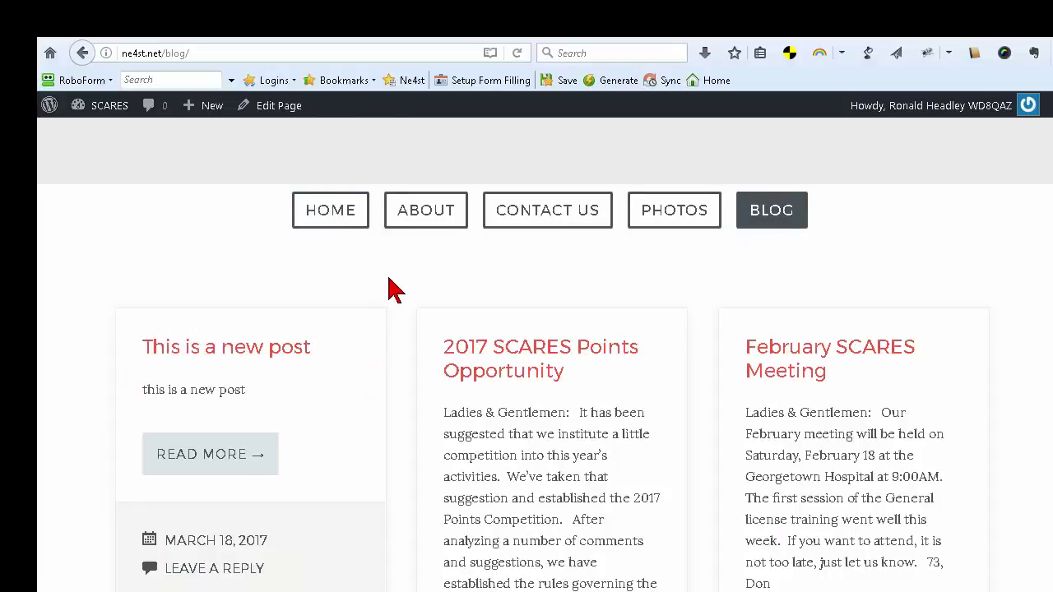
pyautogui.scroll(-3, 393, 284)
pyautogui.scroll(2, 392, 283)
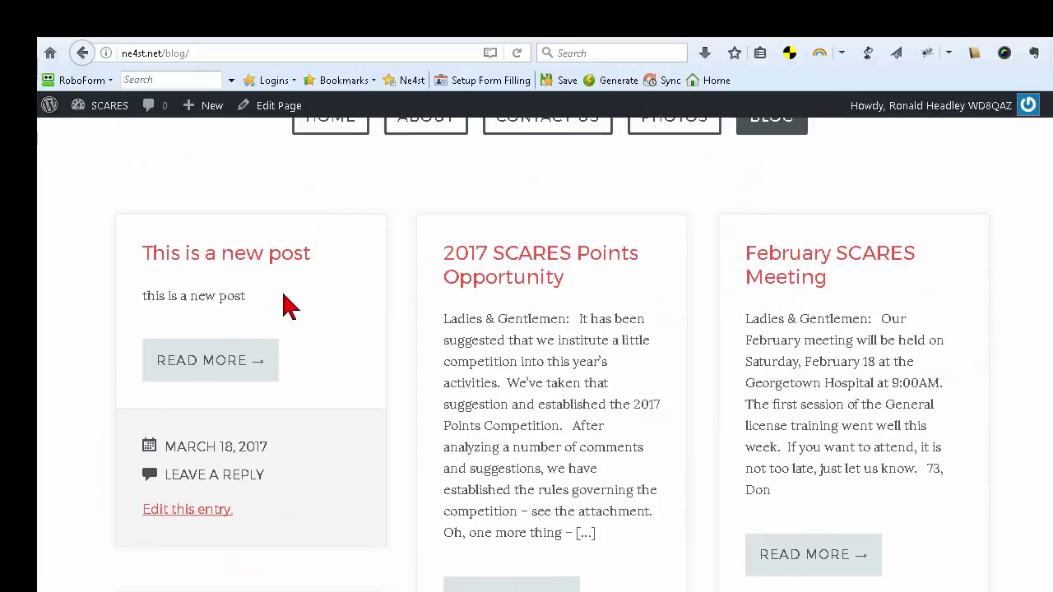
# Step: Open the full 'This is a new post' from the blog and scroll through its content
pyautogui.click(228, 368)
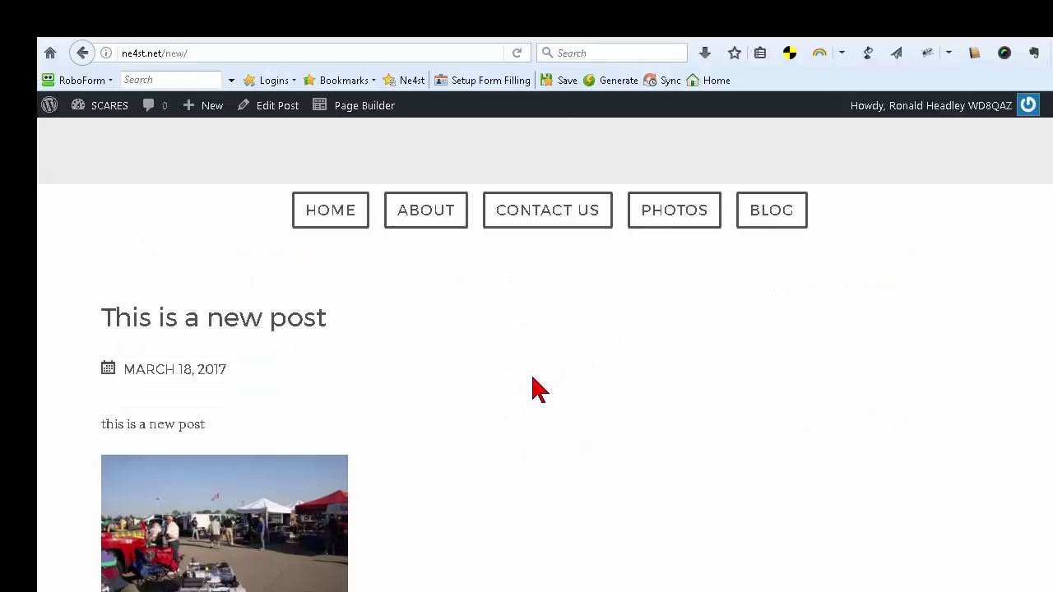
pyautogui.scroll(-3, 532, 387)
pyautogui.scroll(1, 256, 431)
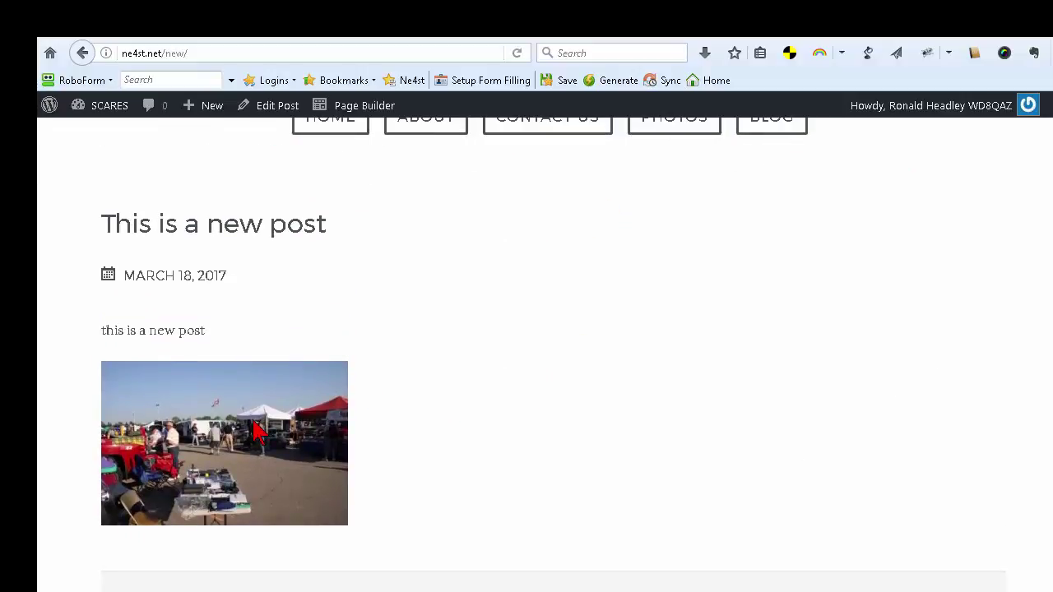
pyautogui.scroll(-5, 256, 431)
pyautogui.scroll(4, 256, 431)
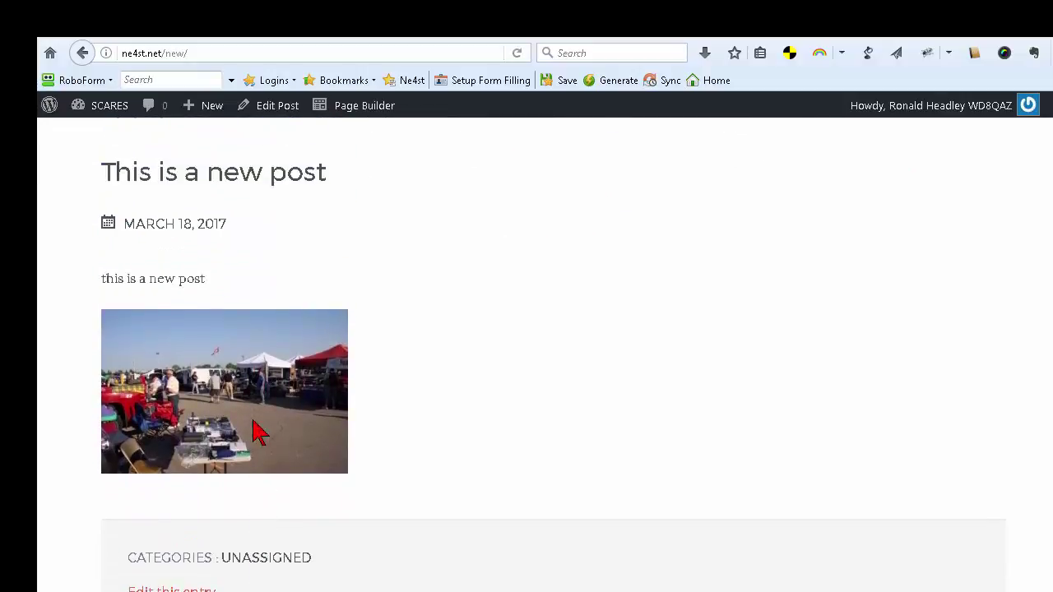
pyautogui.scroll(-3, 256, 432)
pyautogui.scroll(2, 256, 428)
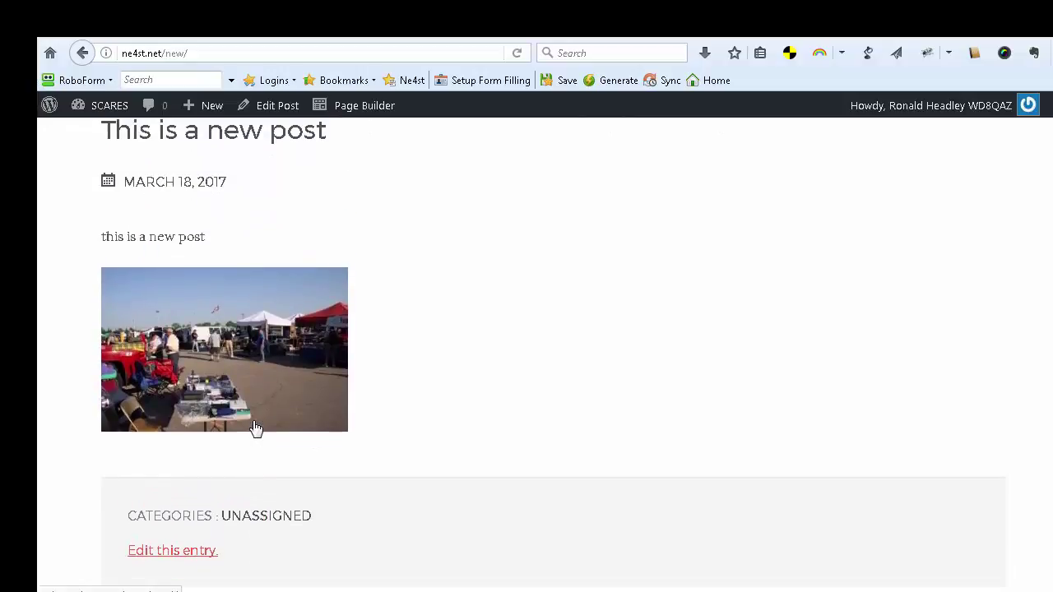
pyautogui.scroll(-4, 252, 440)
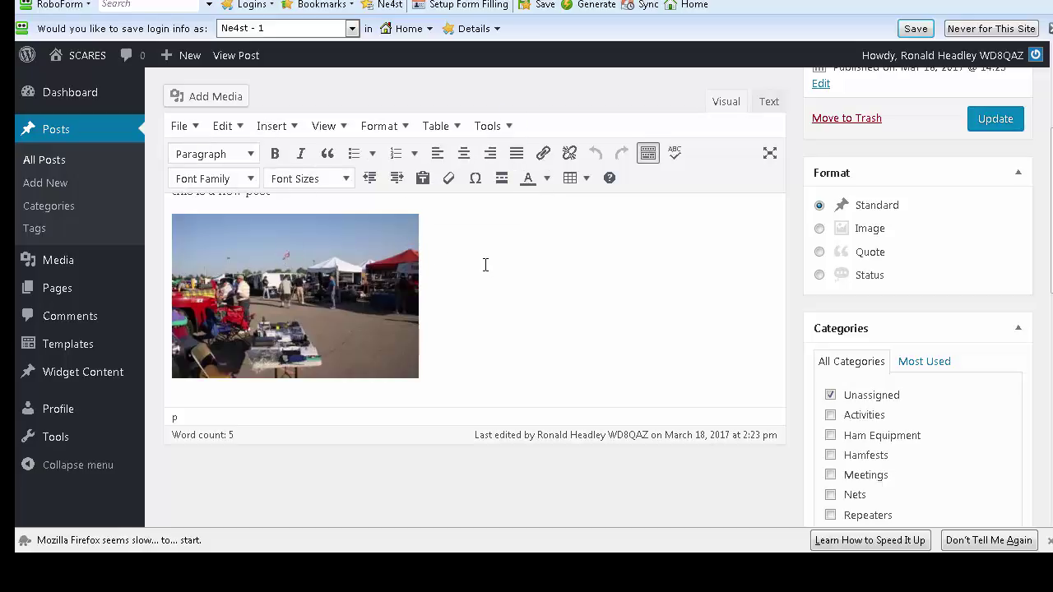
# Step: Scroll the Edit Post screen of 'This is a new post' and bring up the Howdy account menu
pyautogui.scroll(3, 523, 322)
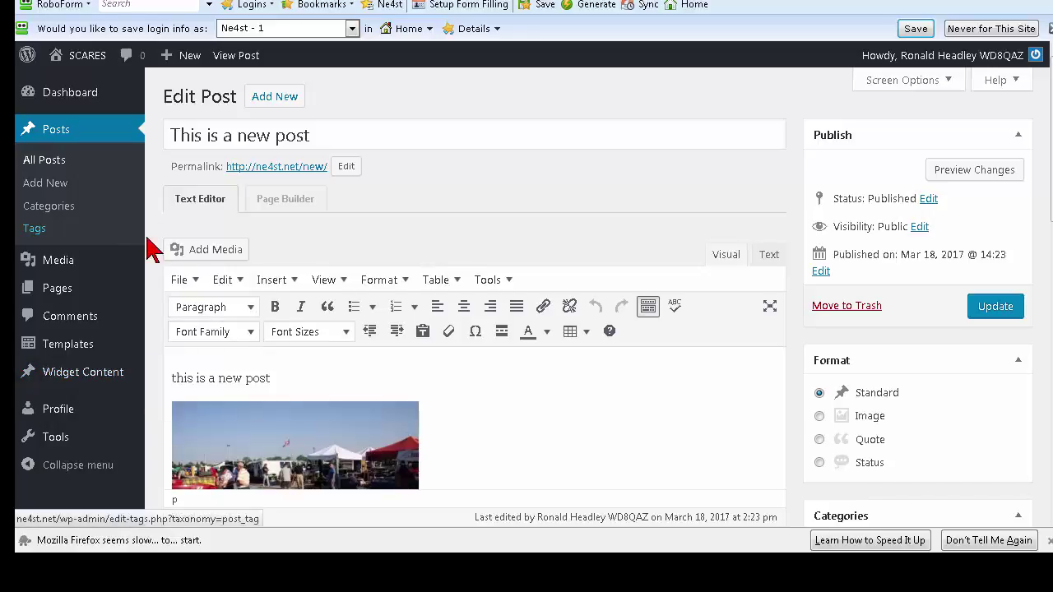
pyautogui.moveTo(150, 260)
pyautogui.scroll(-4, 150, 260)
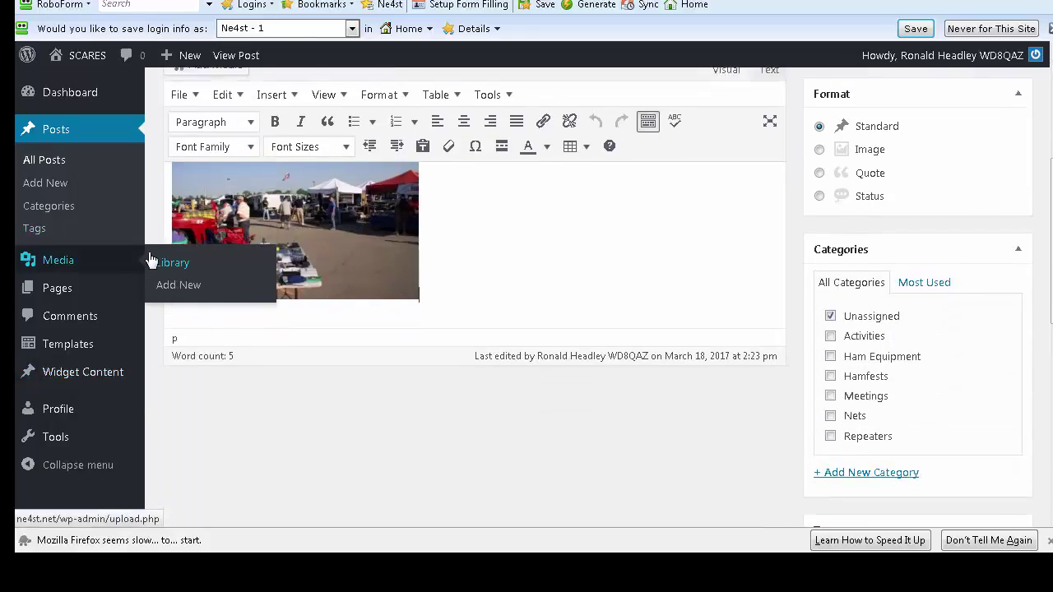
pyautogui.scroll(2, 151, 260)
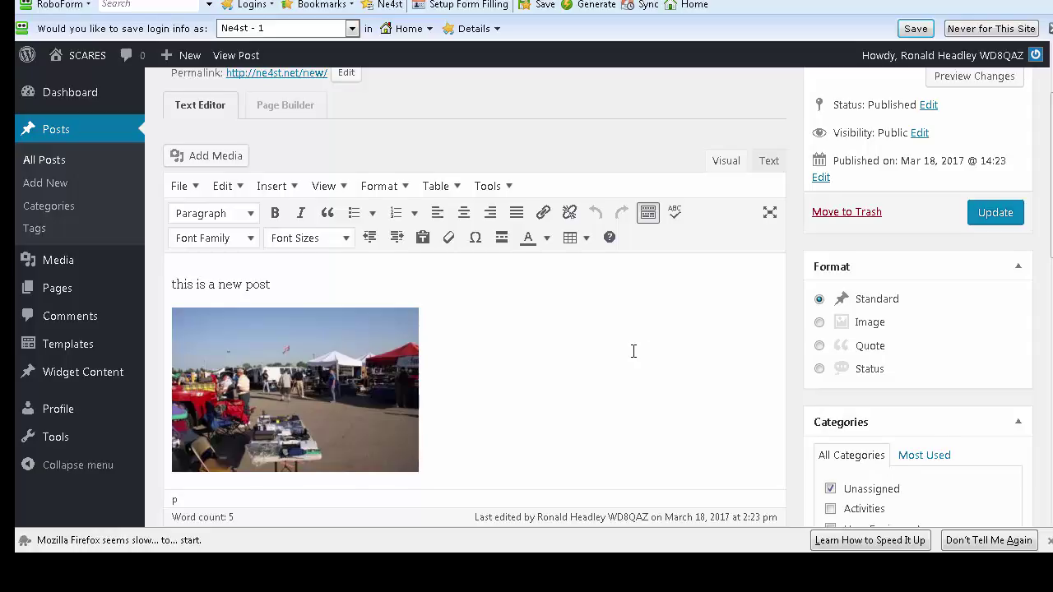
pyautogui.scroll(2, 634, 352)
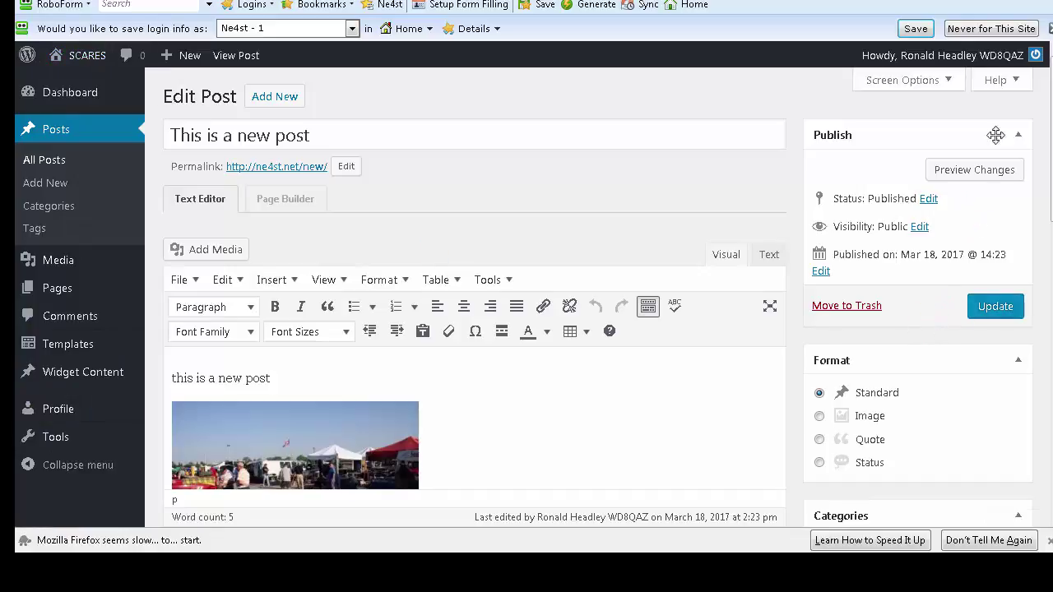
pyautogui.moveTo(1000, 62)
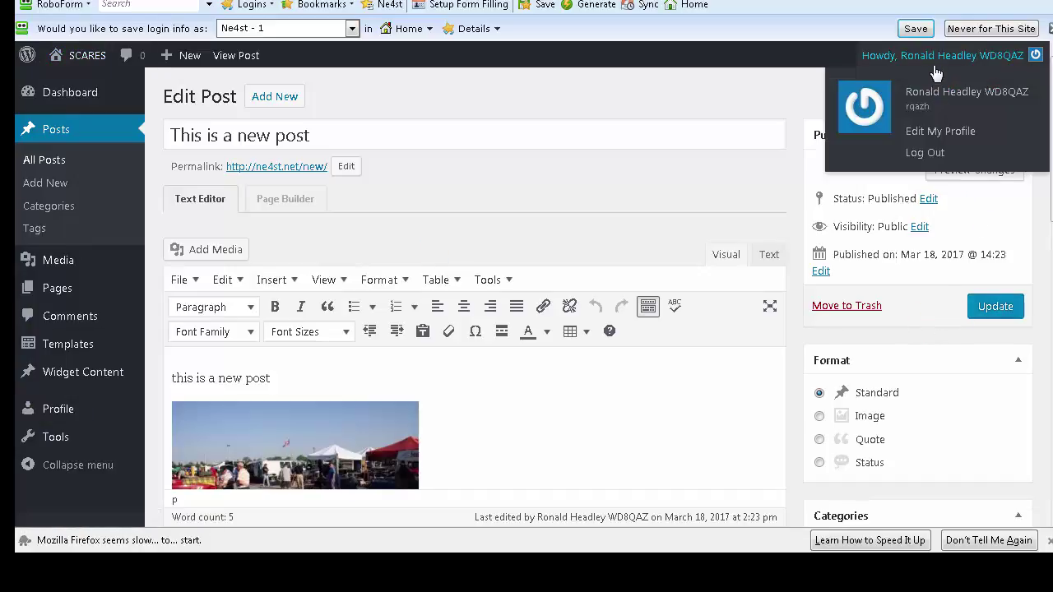
# Step: Log out of WordPress and switch to the scareslogin.txt Notepad window
pyautogui.click(919, 163)
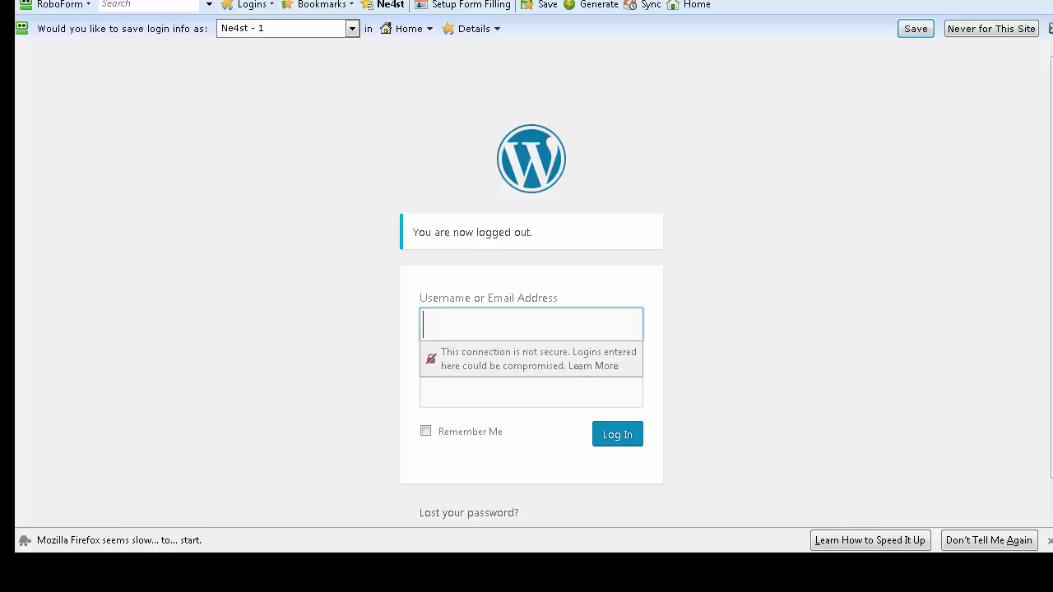
pyautogui.hotkey('alt', 'Tab')
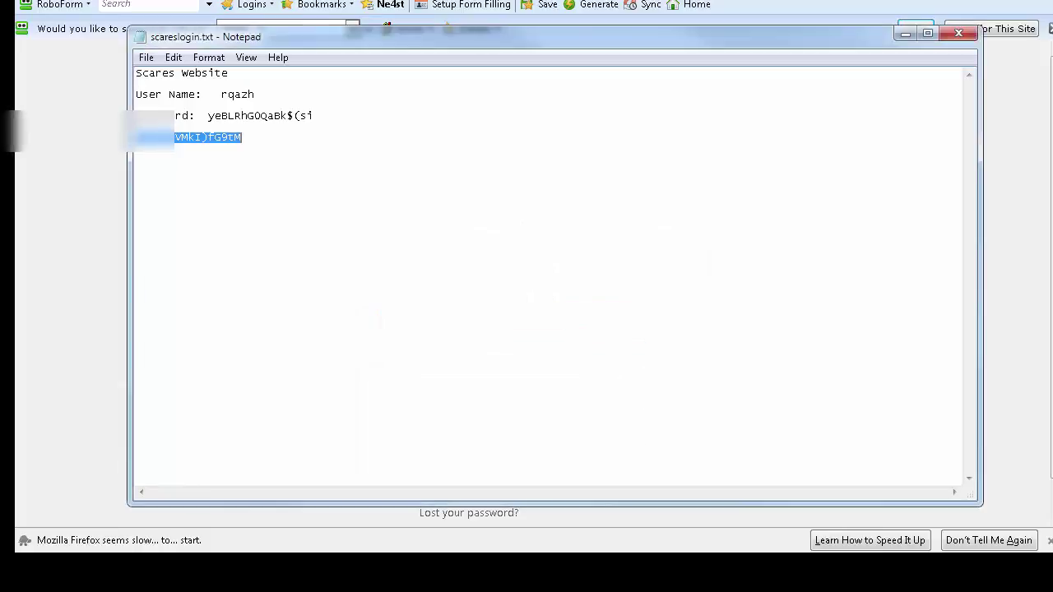
# Step: Copy the saved user name from Notepad and paste it into the WordPress Username field
pyautogui.moveTo(221, 94); pyautogui.dragTo(257, 94)
pyautogui.rightClick(244, 94)
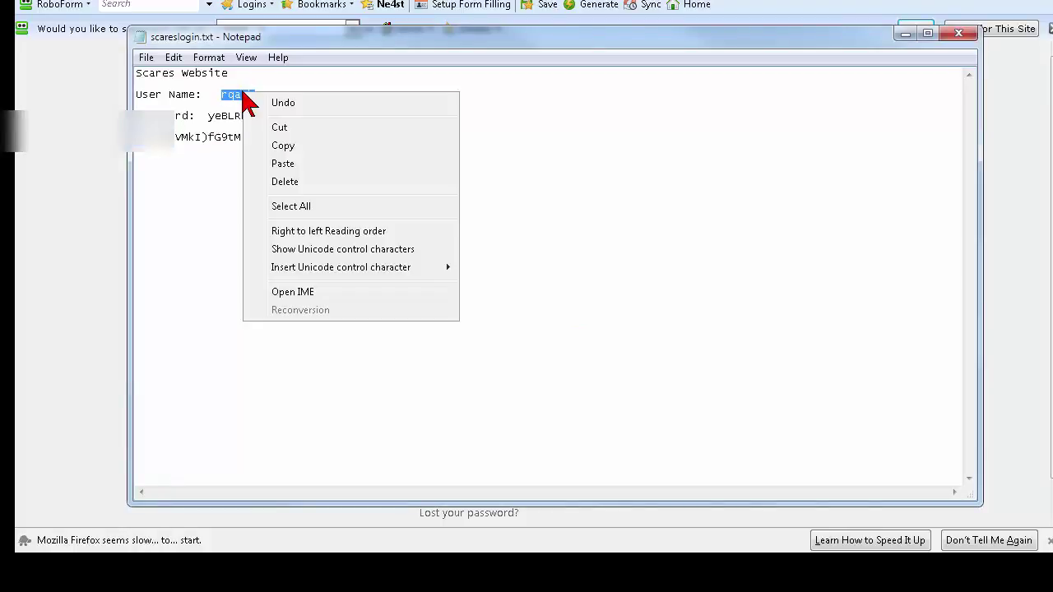
pyautogui.click(278, 148)
pyautogui.click(1001, 207)
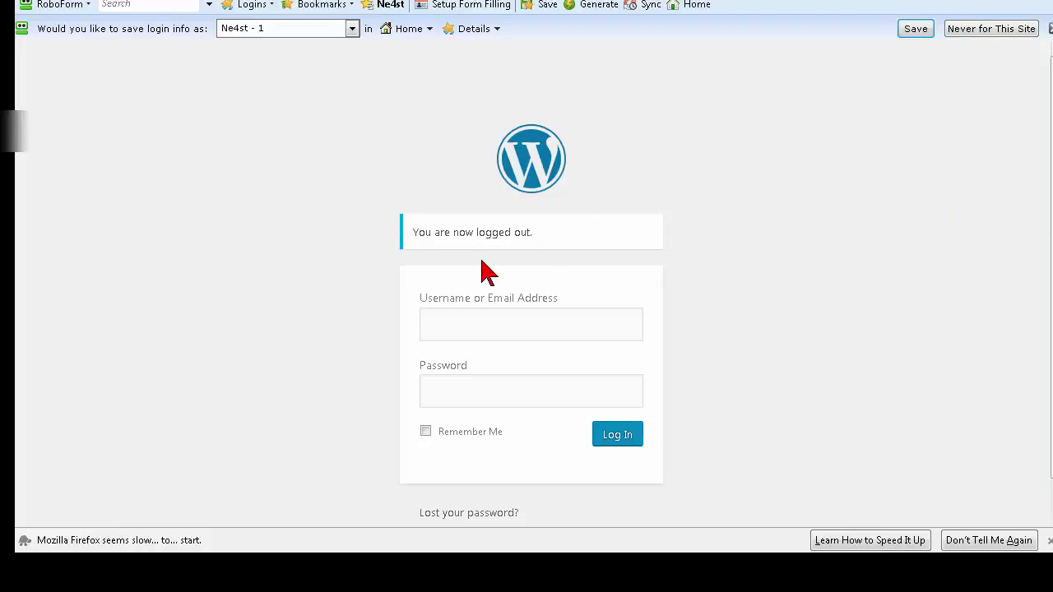
pyautogui.click(443, 328)
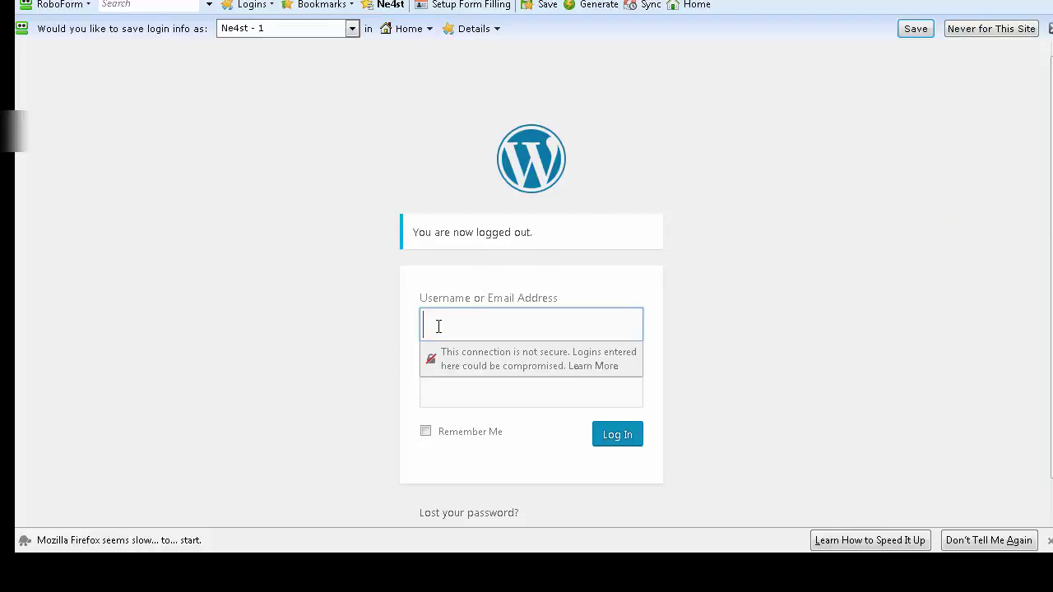
pyautogui.rightClick(442, 328)
pyautogui.click(478, 400)
# Step: Copy the saved password line from scareslogin.txt, returning to the login page
pyautogui.hotkey('alt', 'Tab')
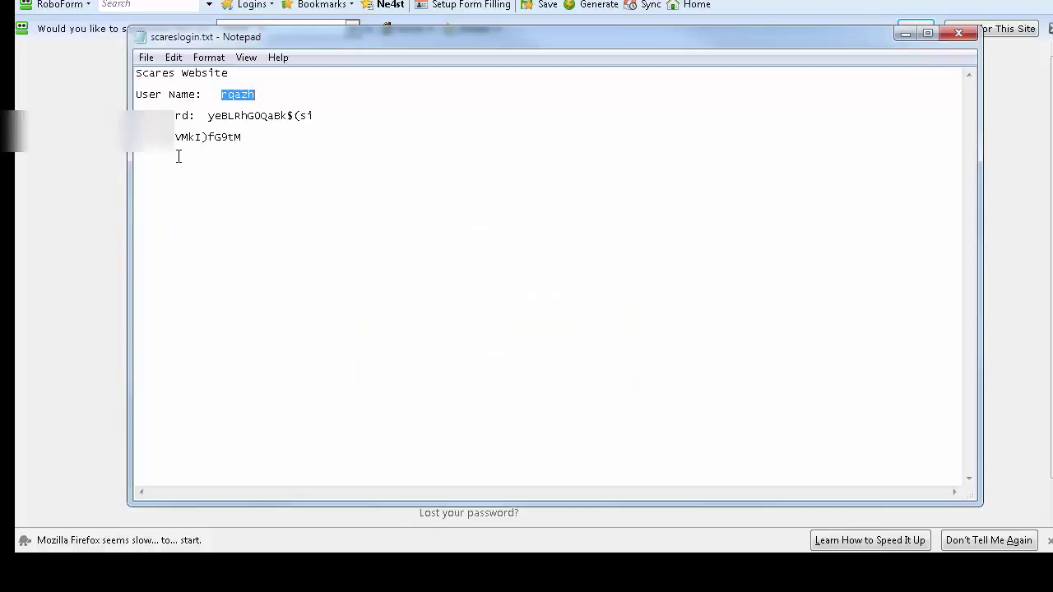
pyautogui.moveTo(136, 137); pyautogui.dragTo(247, 142)
pyautogui.rightClick(229, 137)
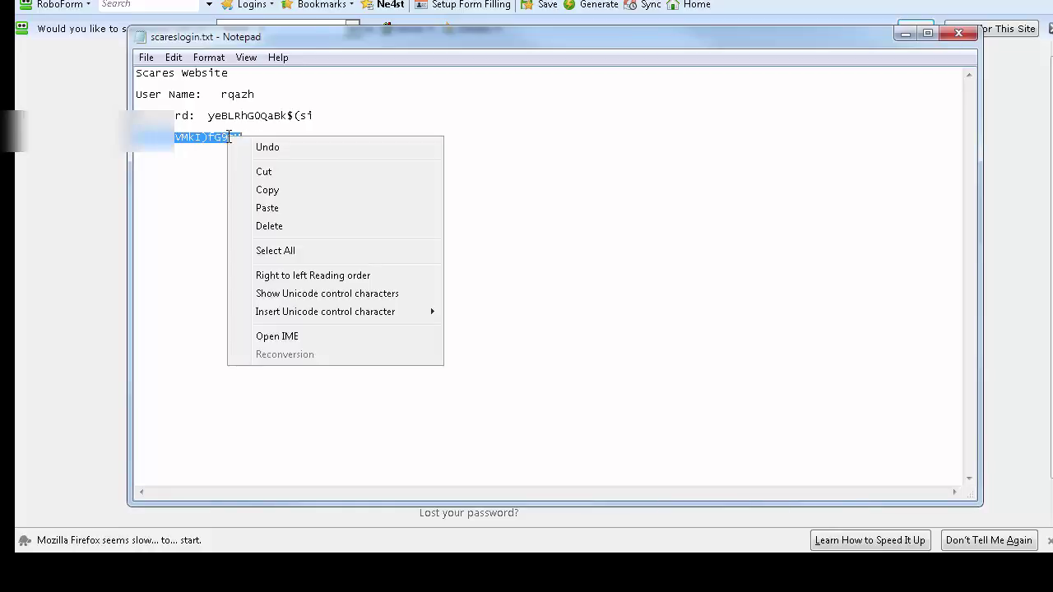
pyautogui.click(273, 196)
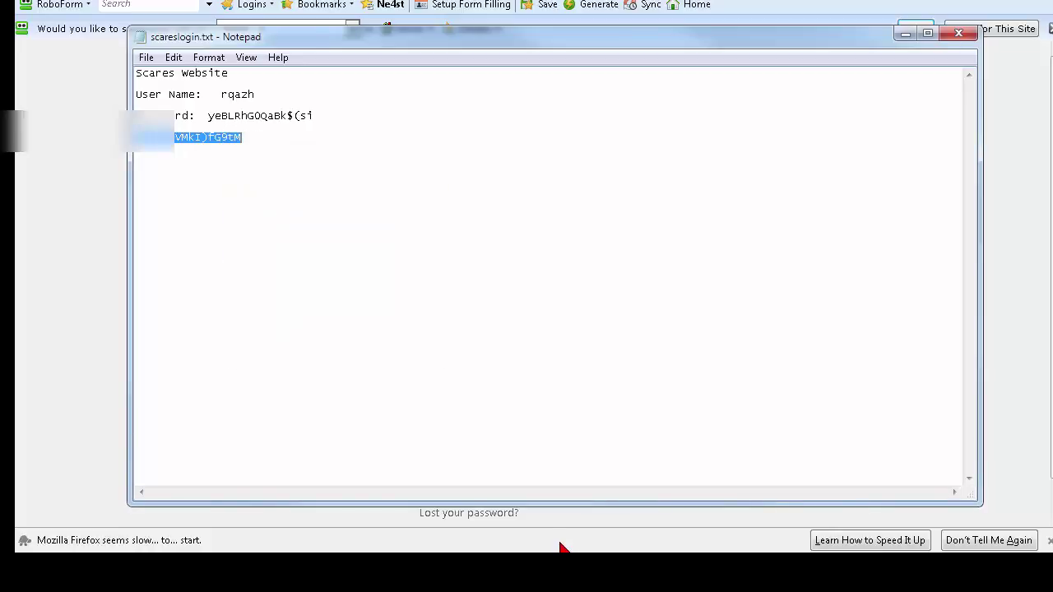
pyautogui.click(557, 538)
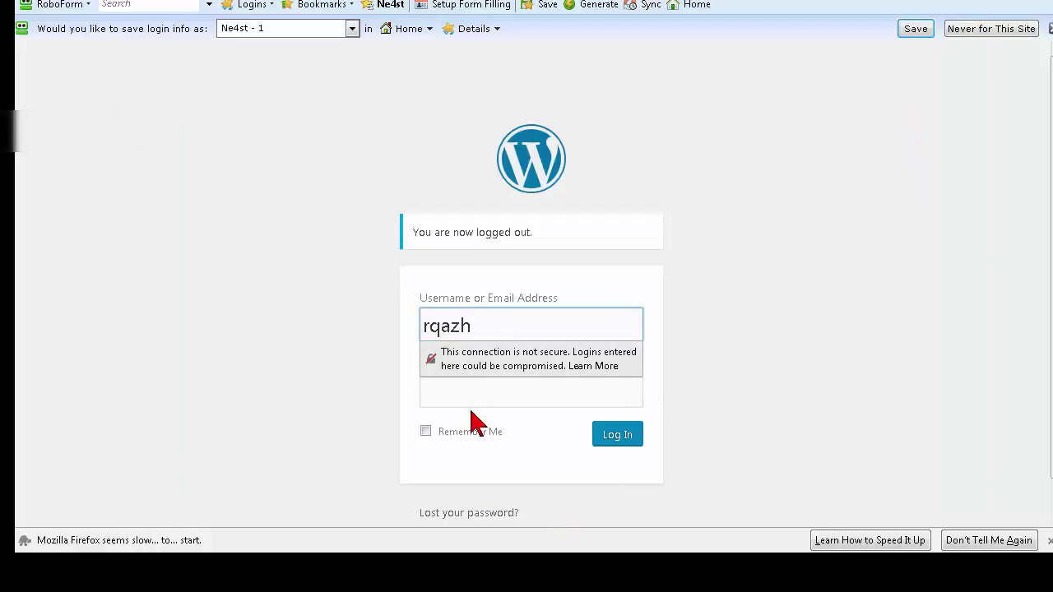
# Step: Paste the password into the Password field, log in, and dismiss Firefox's remember-login prompt
pyautogui.click(430, 395)
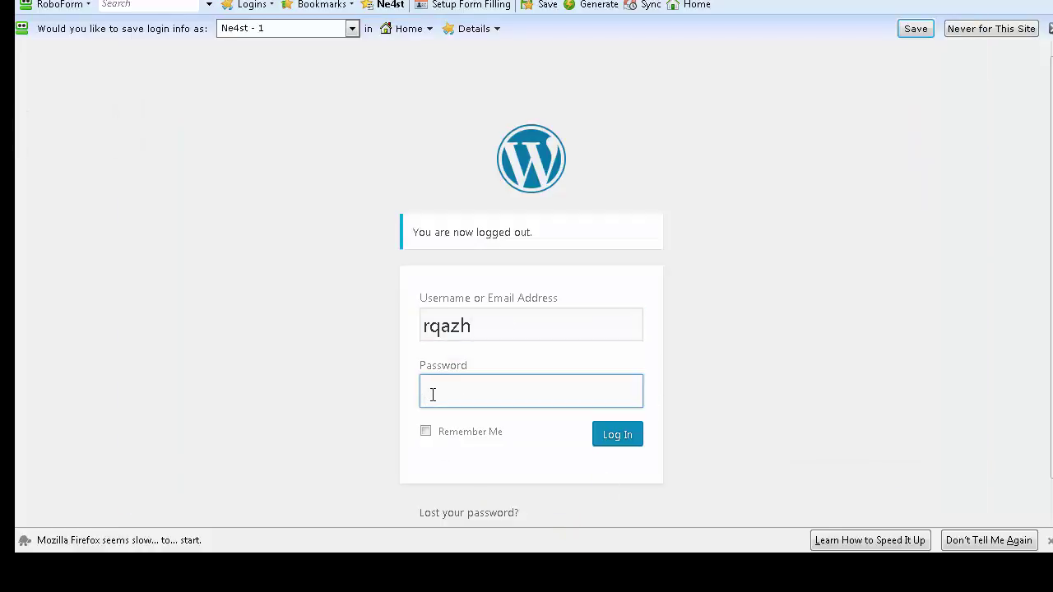
pyautogui.rightClick(432, 393)
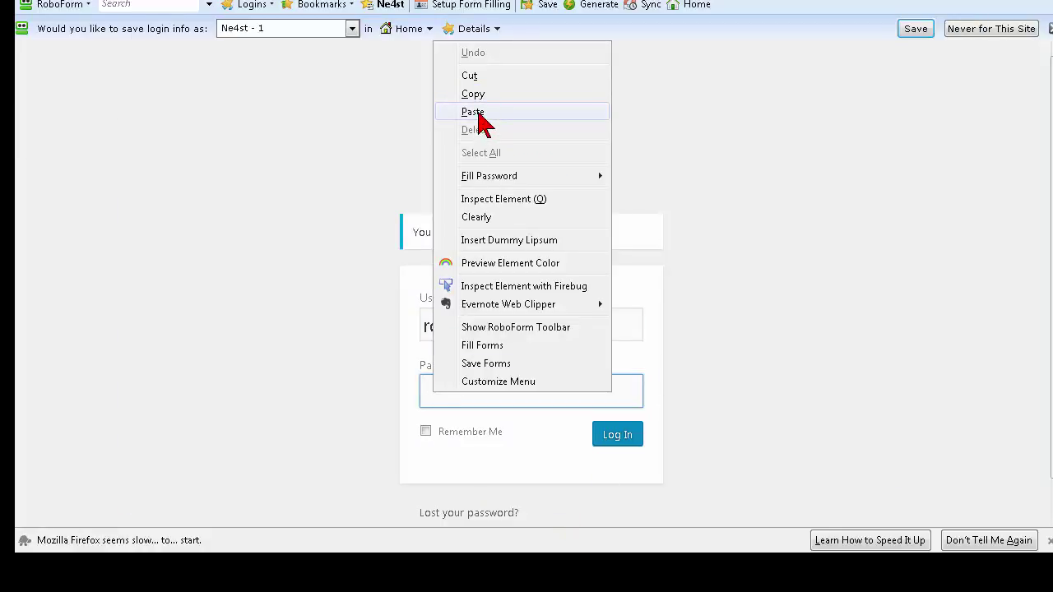
pyautogui.click(476, 111)
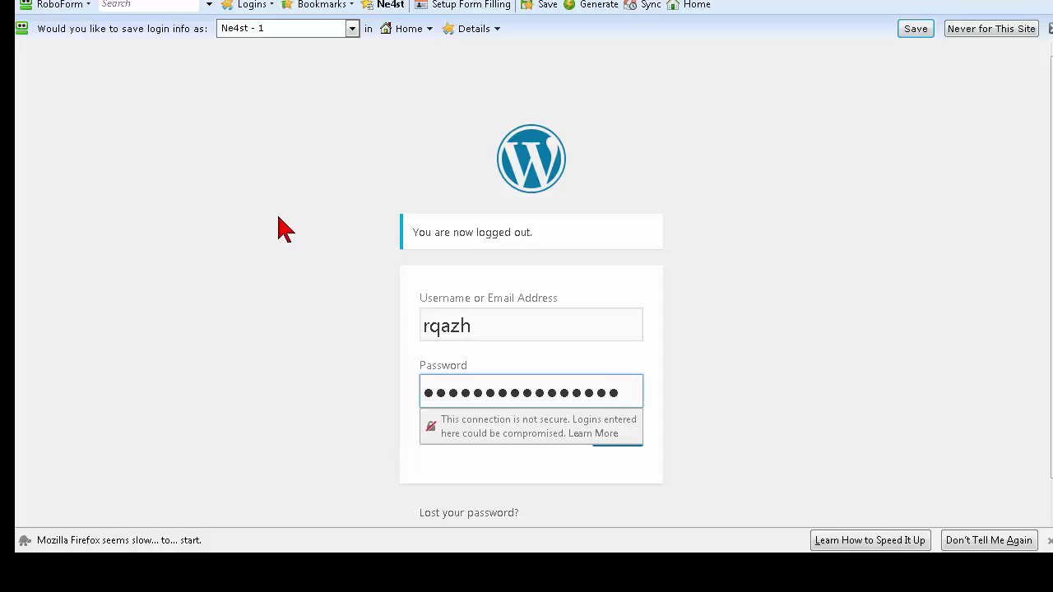
pyautogui.scroll(-2, 748, 357)
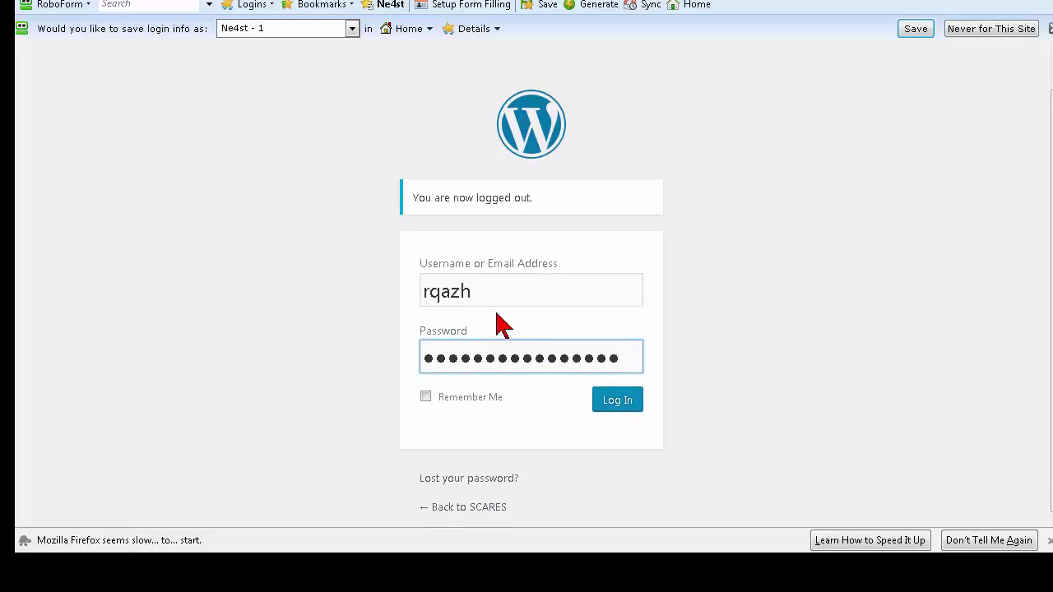
pyautogui.click(621, 405)
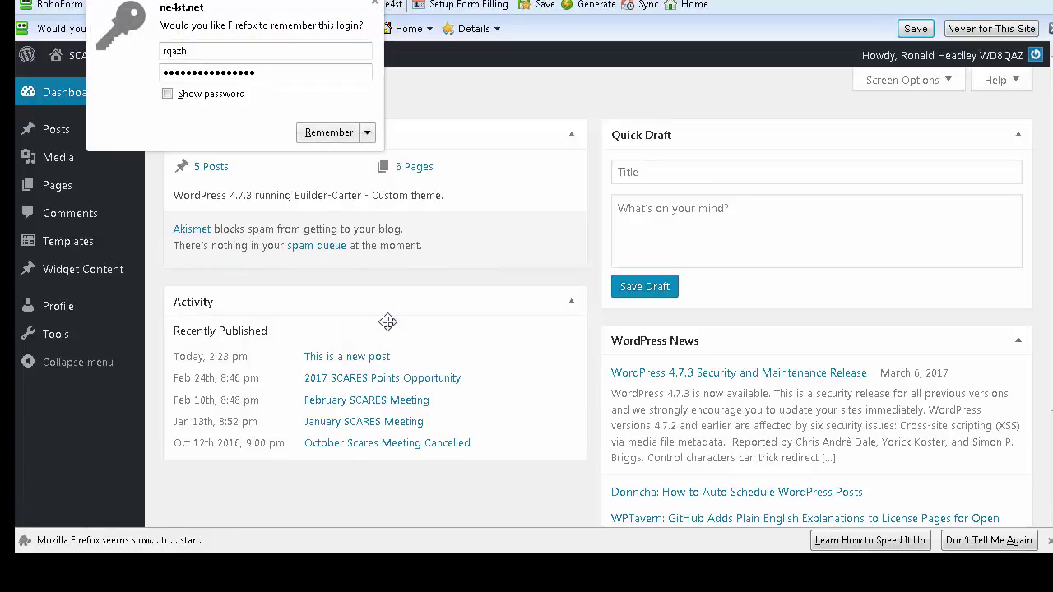
pyautogui.click(377, 6)
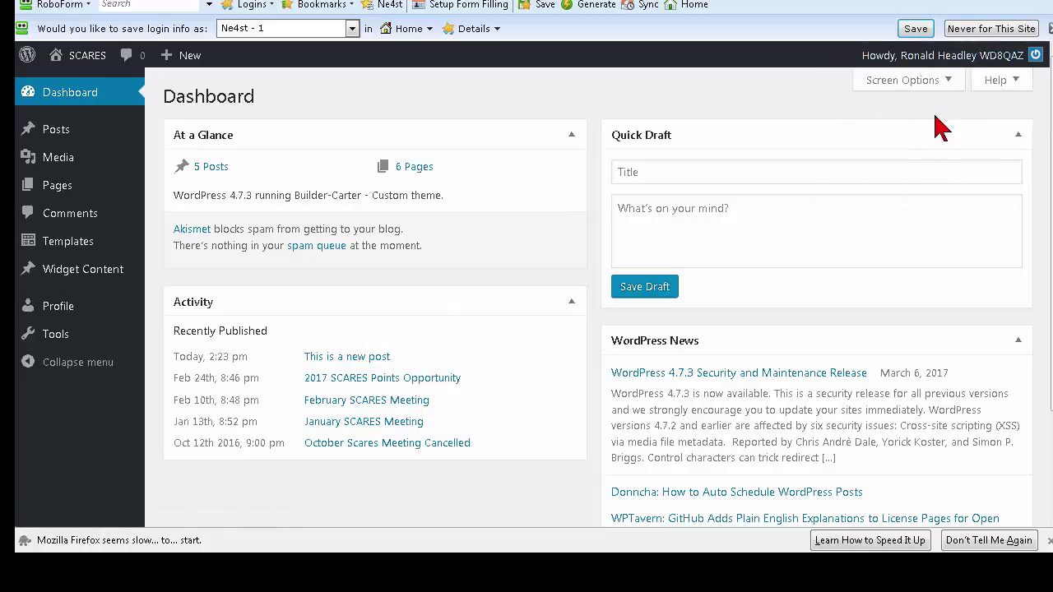
pyautogui.moveTo(932, 63)
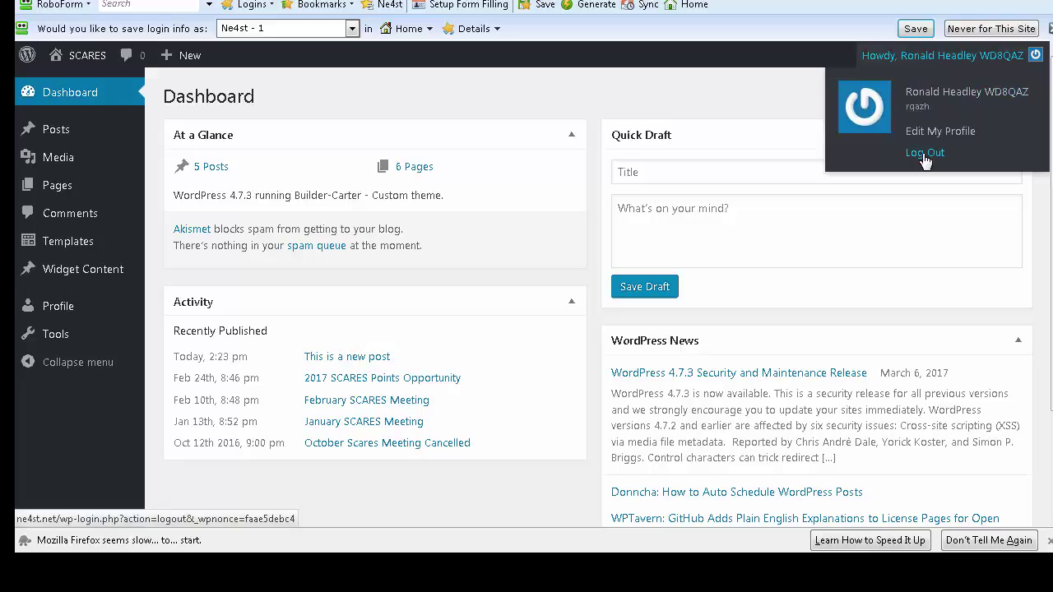
pyautogui.click(924, 154)
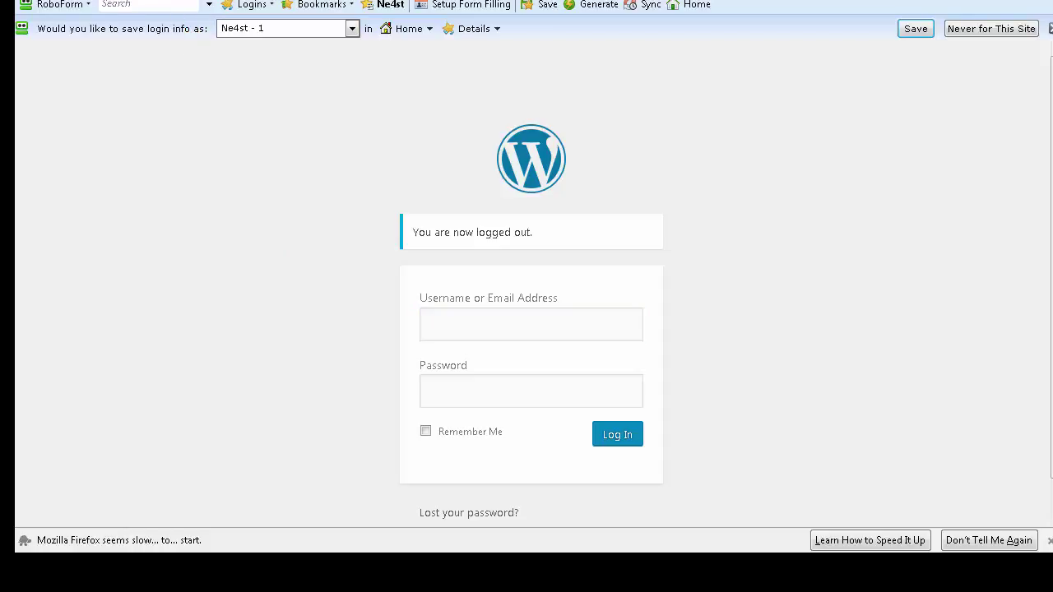
pyautogui.write('n')
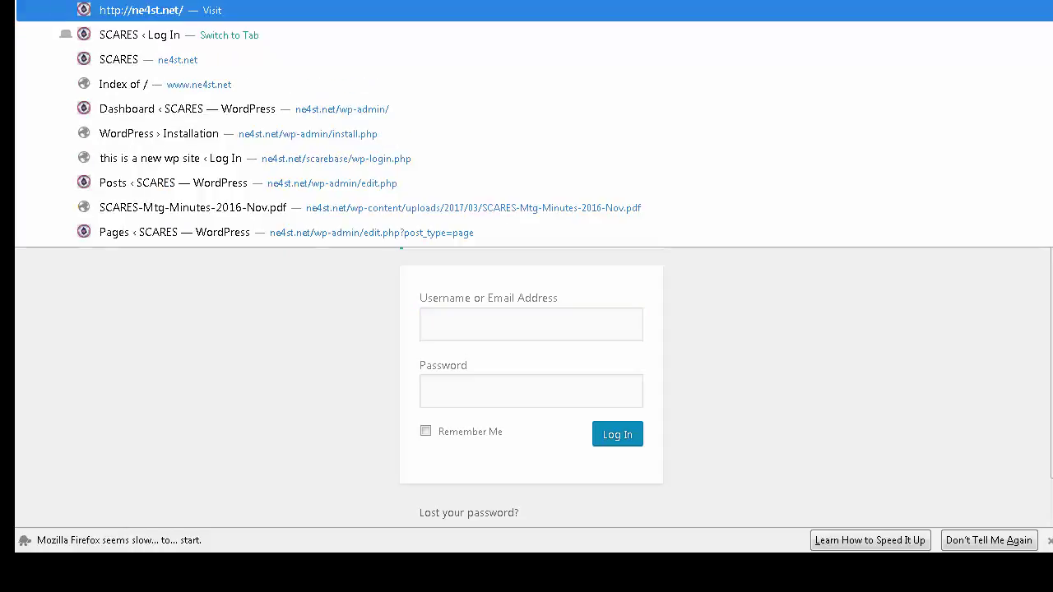
pyautogui.press('Return')
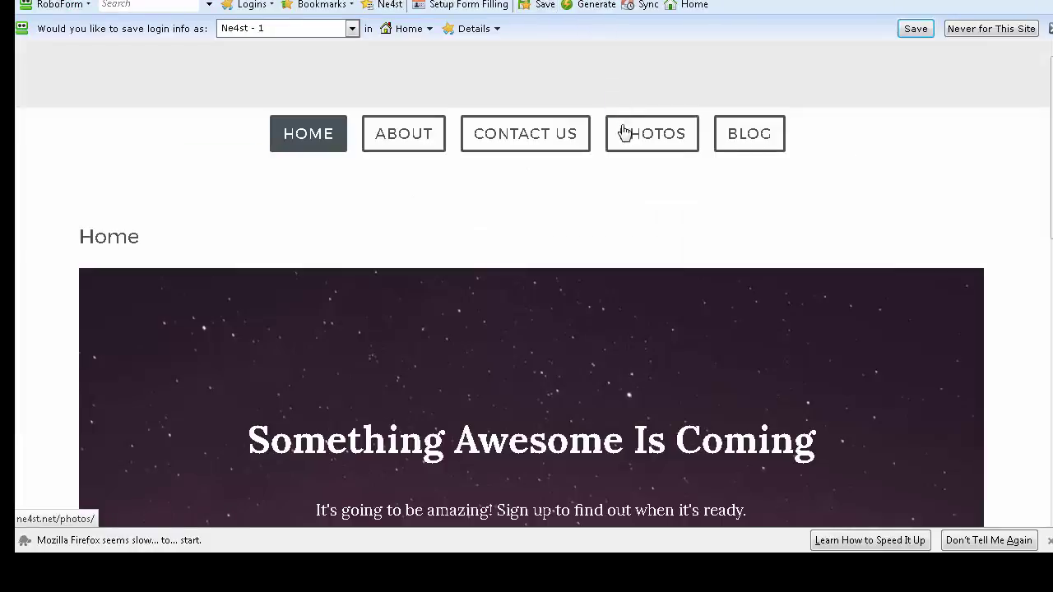
pyautogui.scroll(-5, 634, 242)
pyautogui.scroll(5, 658, 233)
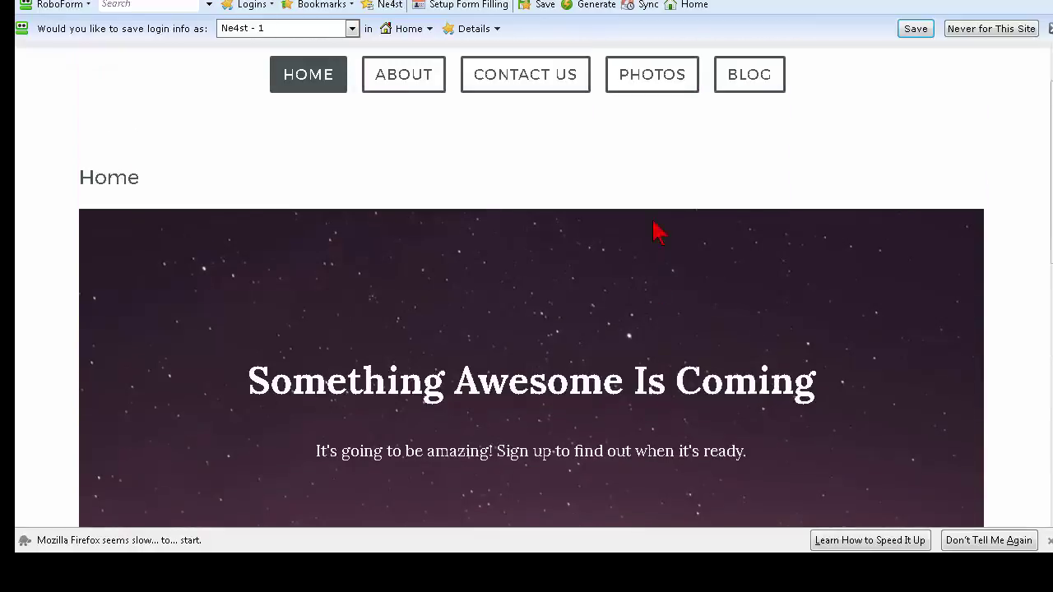
pyautogui.scroll(-8, 651, 185)
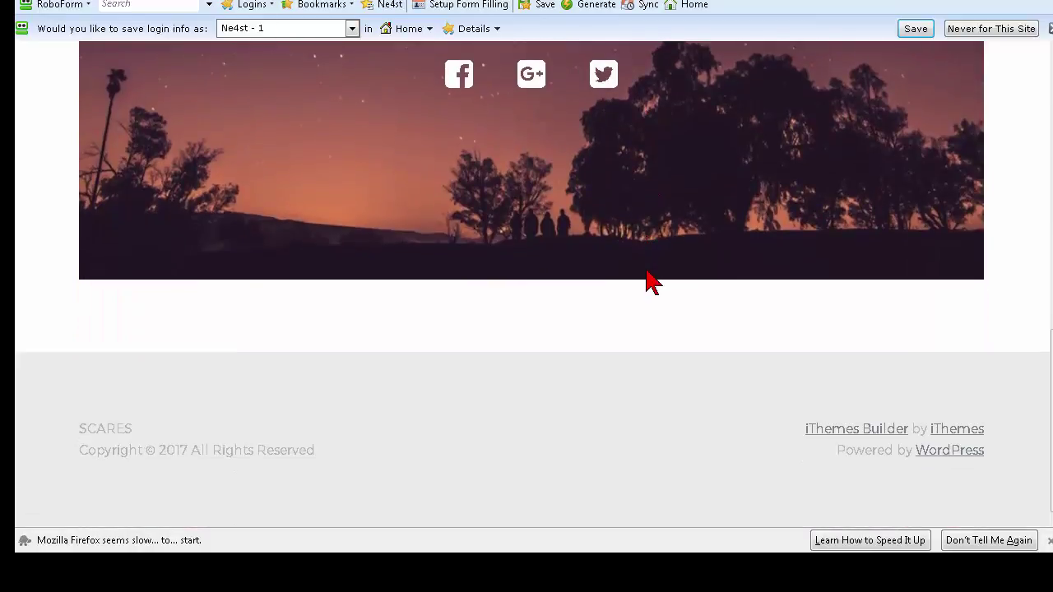
pyautogui.scroll(8, 626, 284)
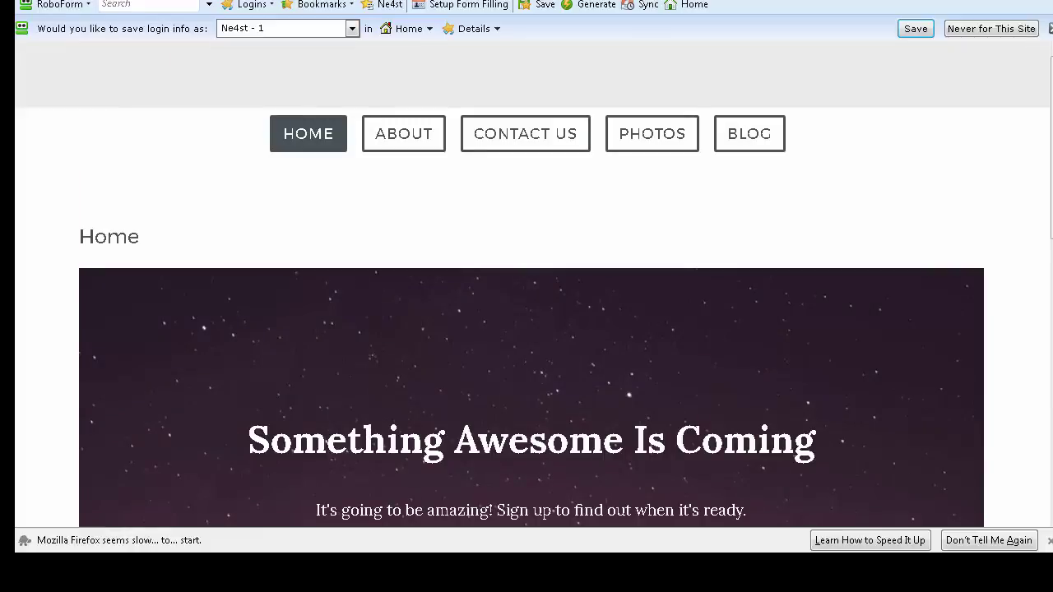
# Step: Load ne4st.net/wp-login.php, then ne4st.net/wp-admin from the Firefox address bar
pyautogui.press('Down')
pyautogui.write('w')
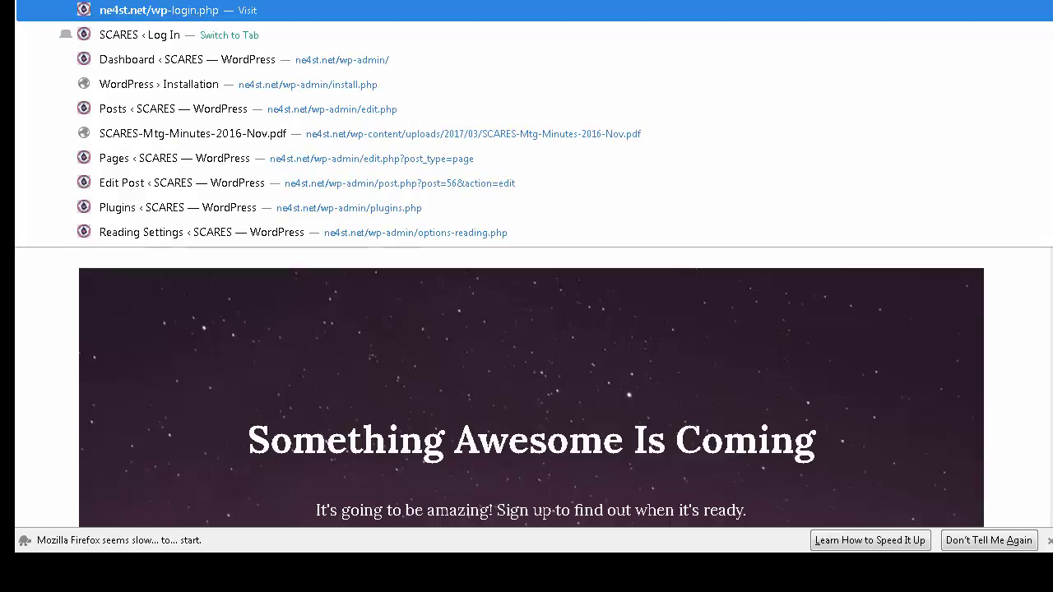
pyautogui.write('p-log')
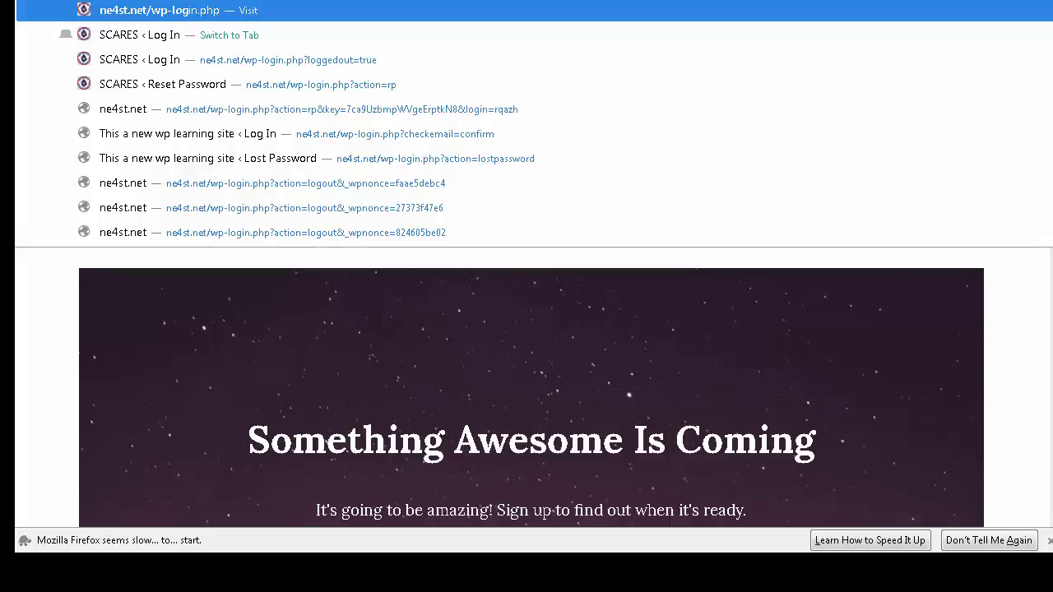
pyautogui.write('in.')
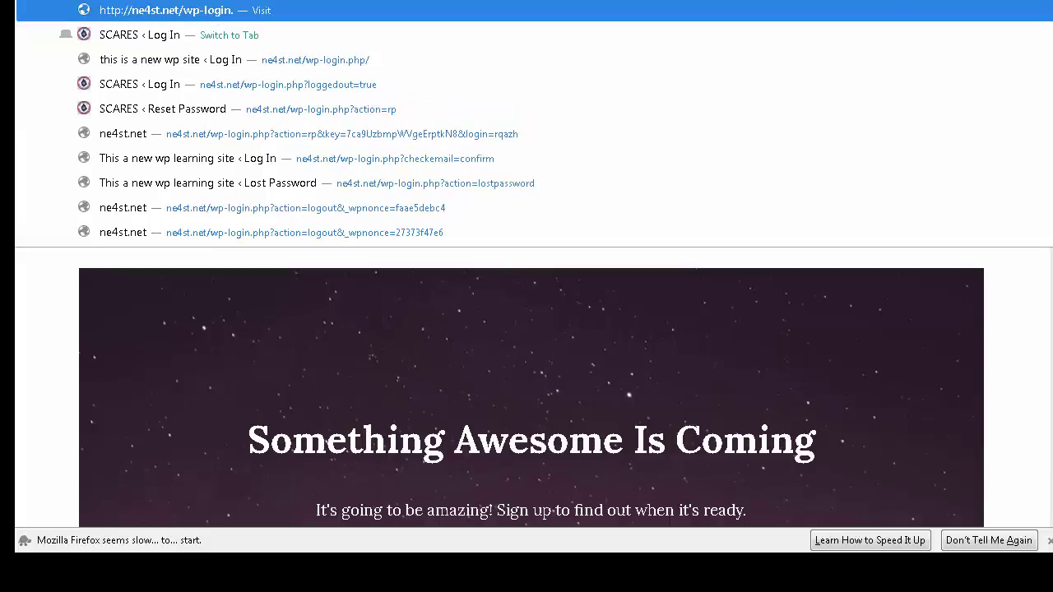
pyautogui.write('php')
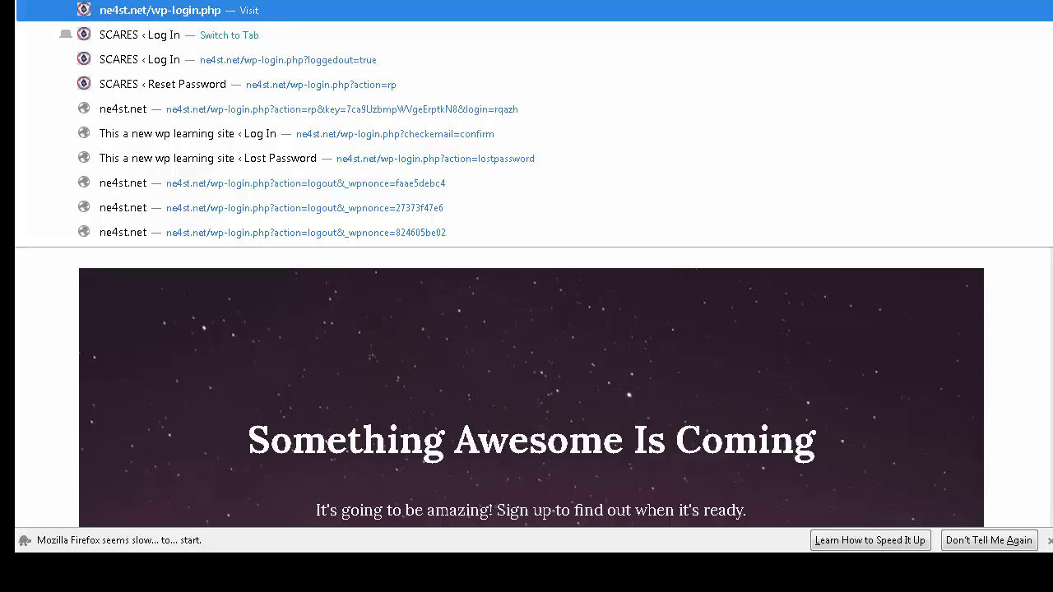
pyautogui.press('Return')
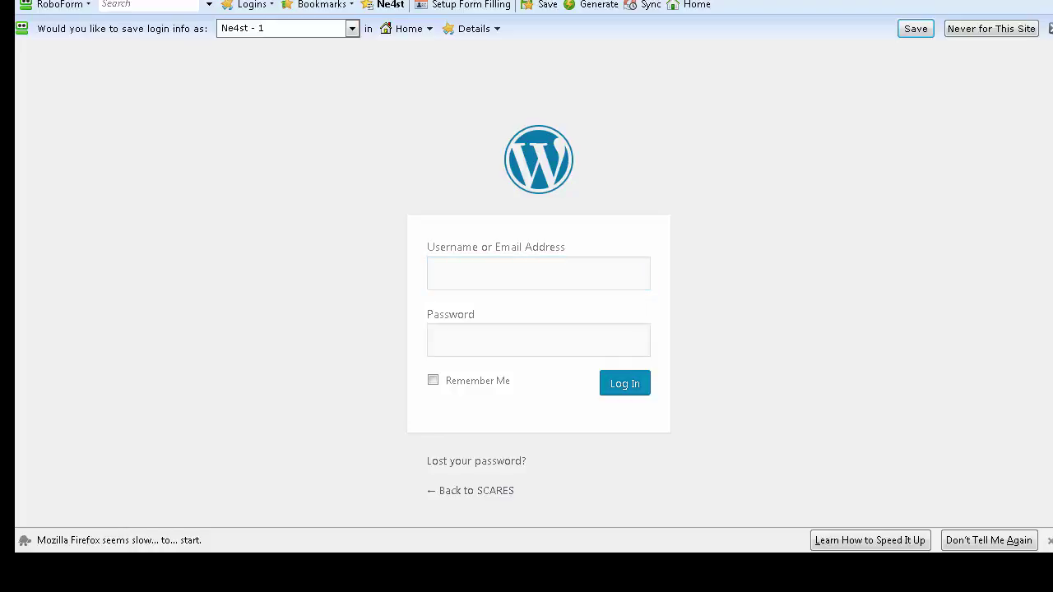
pyautogui.click(135, 2)
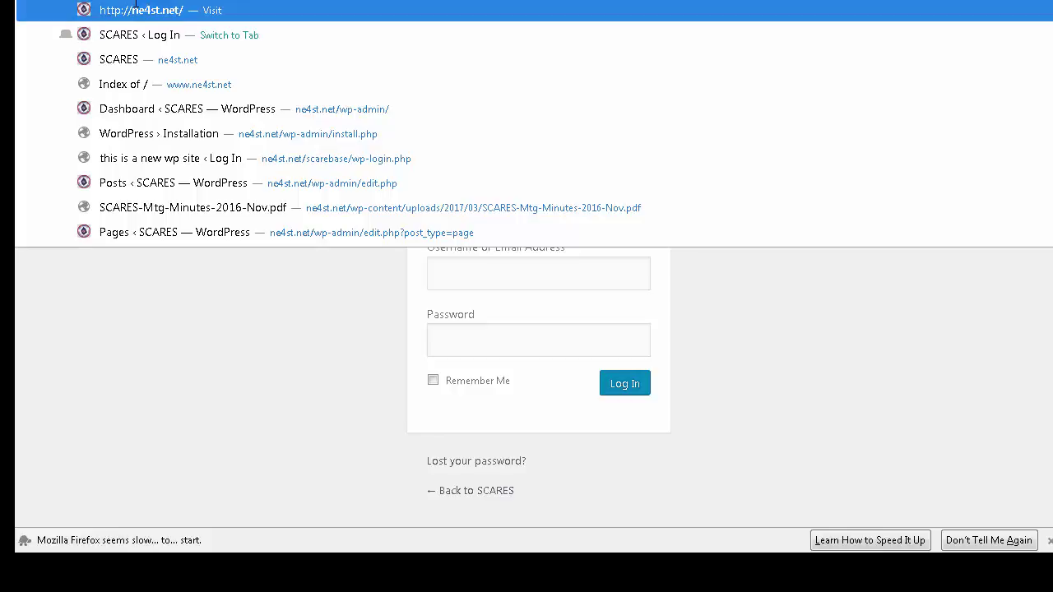
pyautogui.write('w')
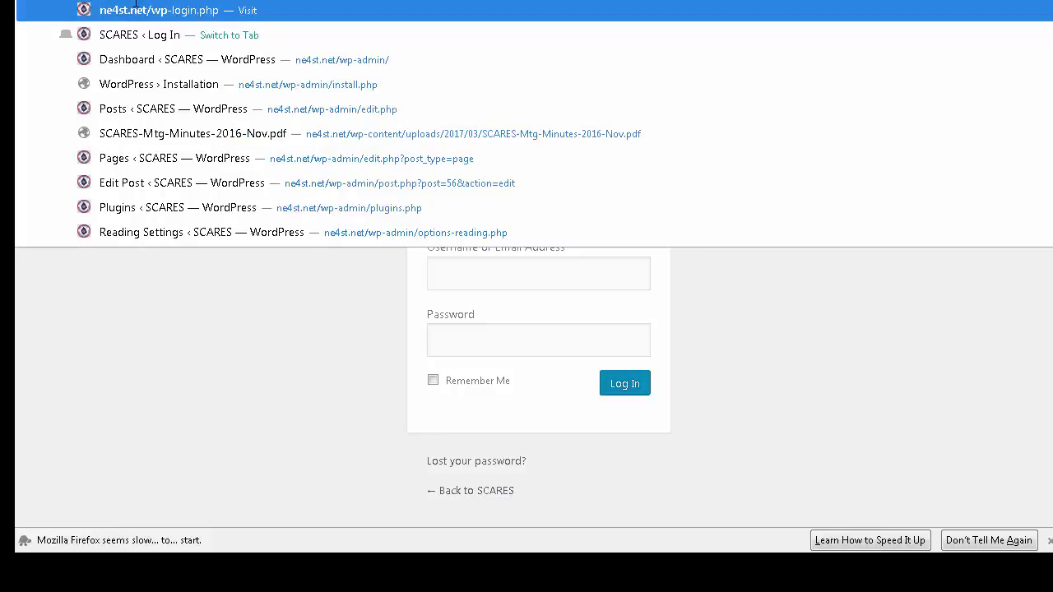
pyautogui.write('p-a')
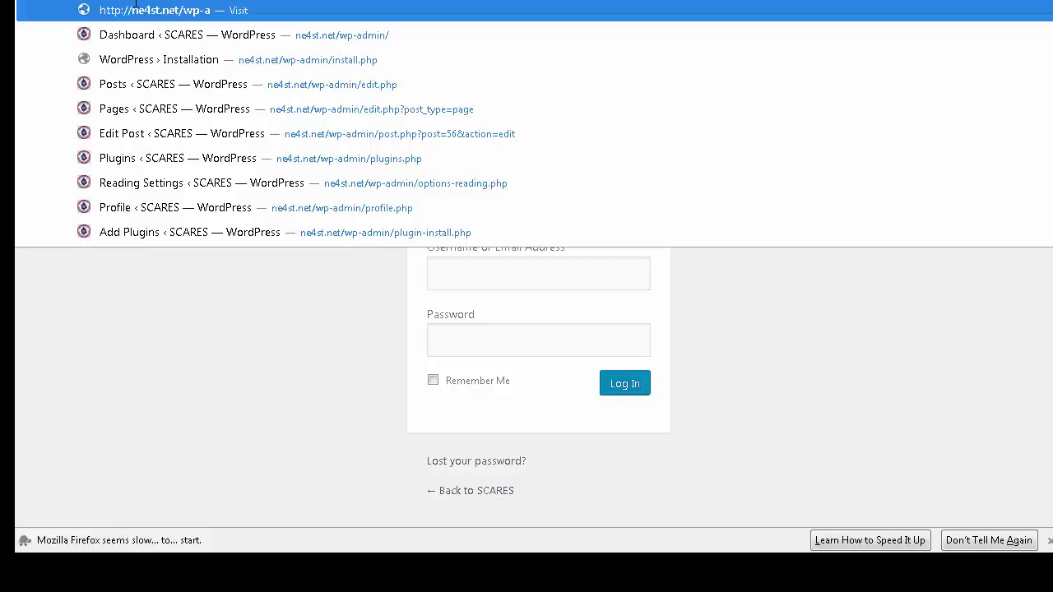
pyautogui.write('dmin')
pyautogui.press('Return')
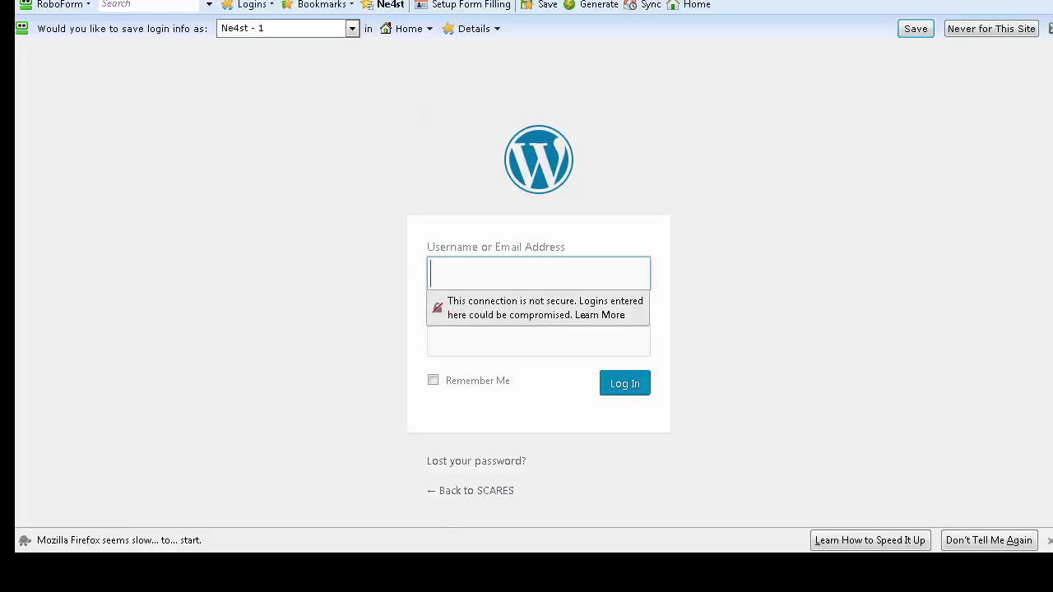
# Step: Copy the username from scareslogin.txt and paste it into the login page's Username field
pyautogui.hotkey('alt', 'Tab')
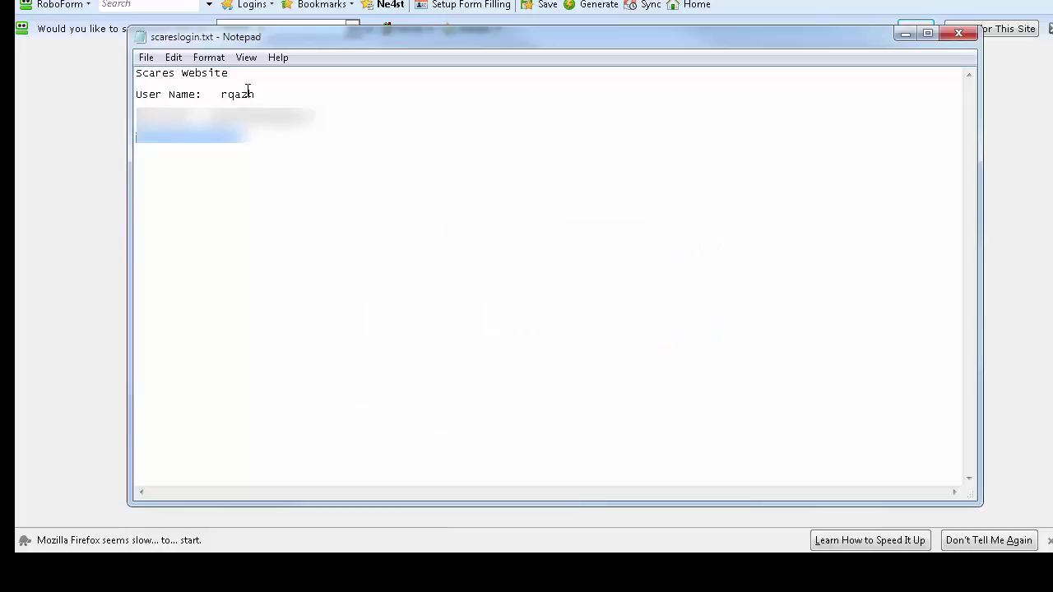
pyautogui.moveTo(255, 94); pyautogui.dragTo(222, 97)
pyautogui.rightClick(222, 99)
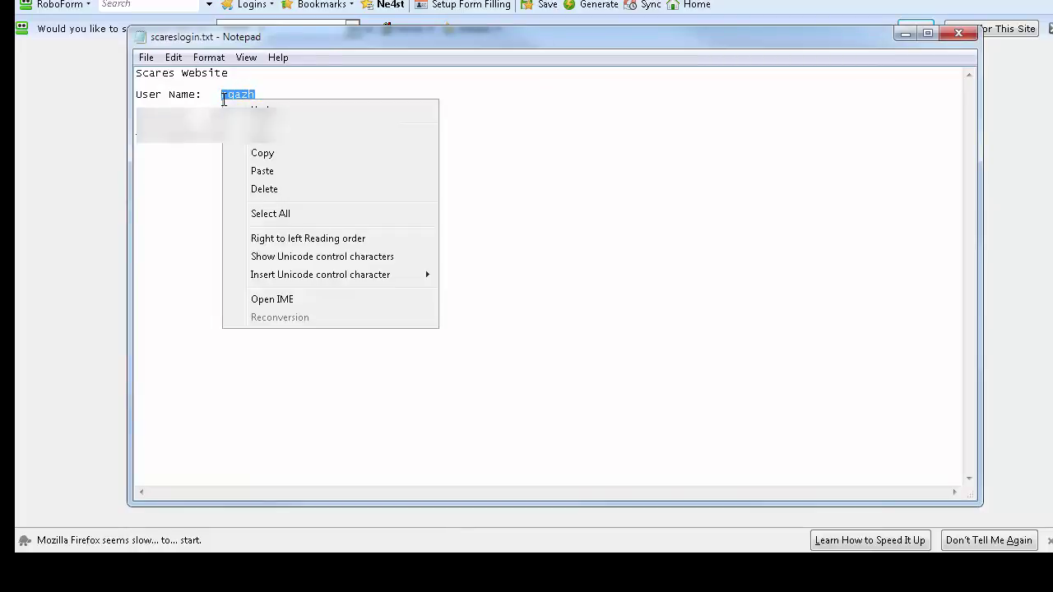
pyautogui.click(262, 153)
pyautogui.click(1020, 177)
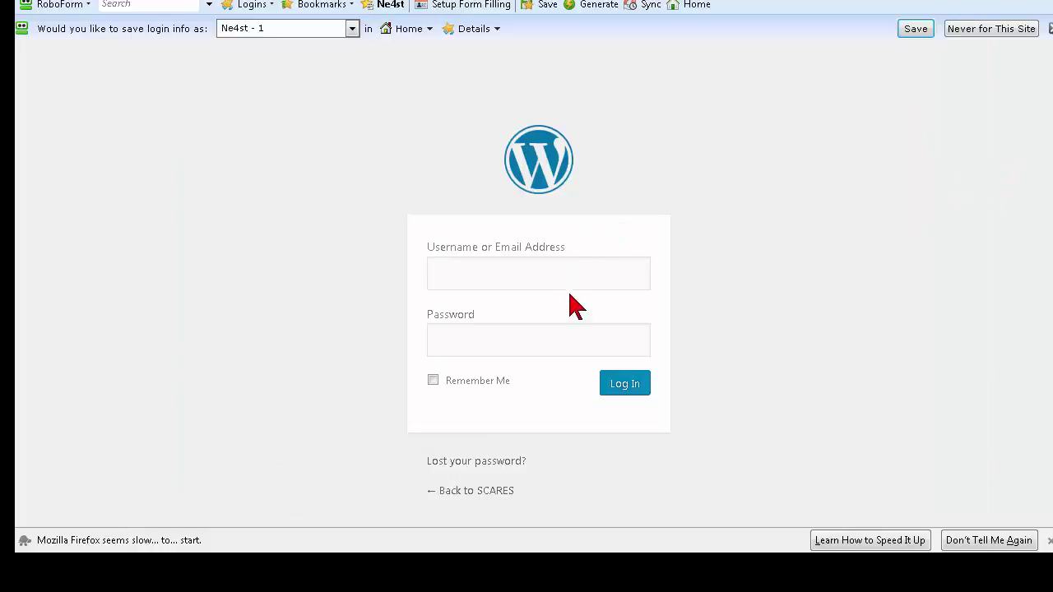
pyautogui.click(441, 271)
pyautogui.rightClick(463, 276)
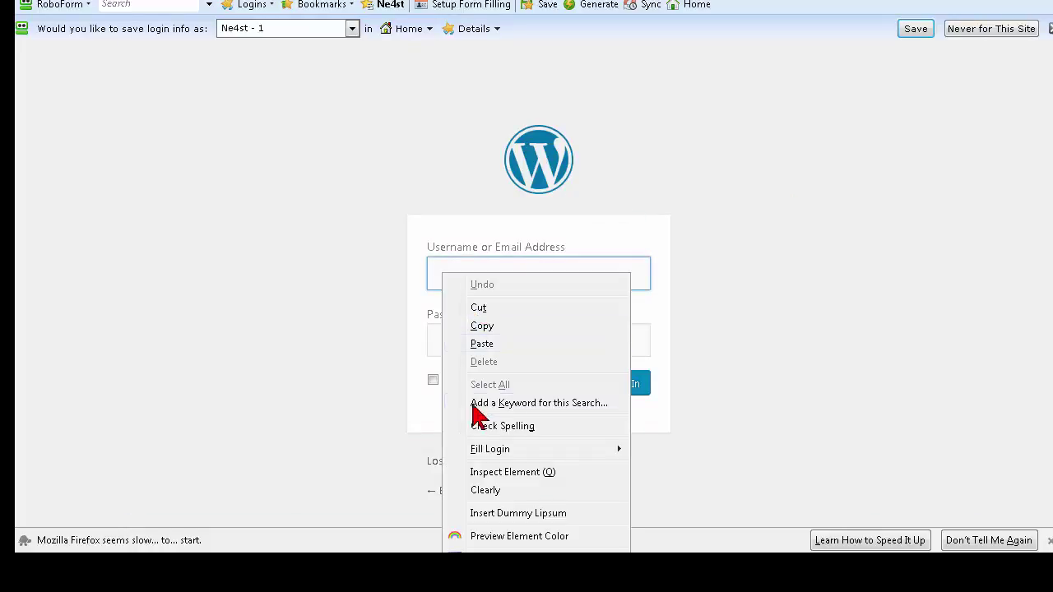
pyautogui.click(484, 344)
# Step: Copy the saved password from scareslogin.txt and paste it into the Password field
pyautogui.hotkey('alt', 'Tab')
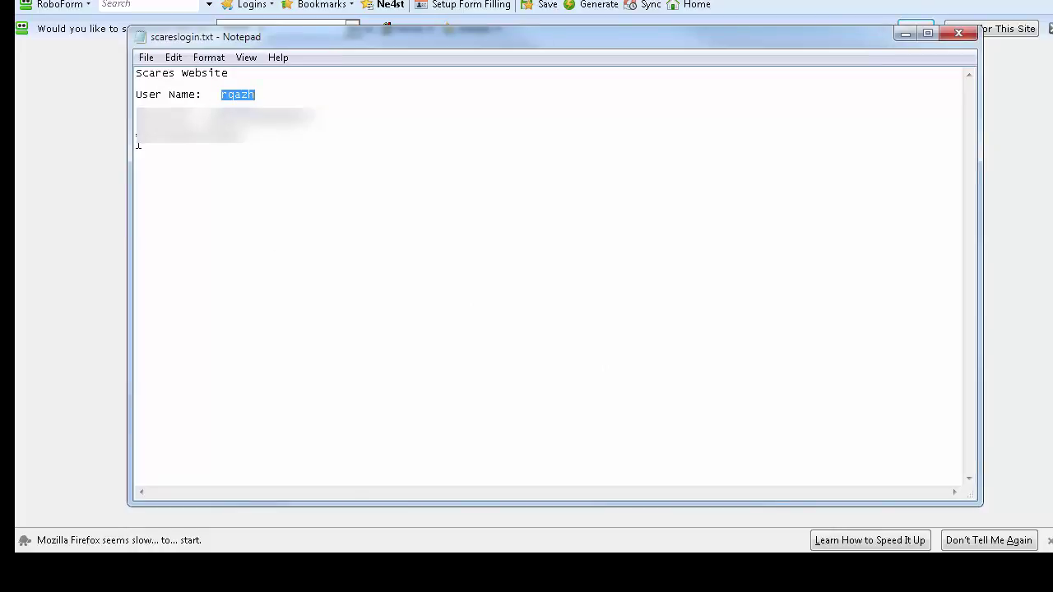
pyautogui.moveTo(136, 140); pyautogui.dragTo(243, 145)
pyautogui.rightClick(206, 144)
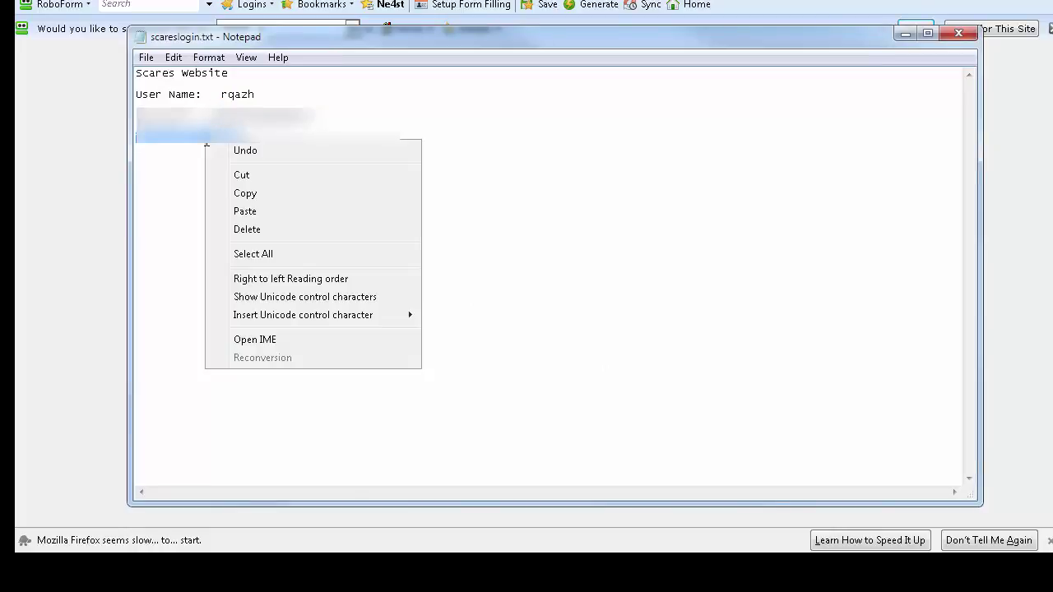
pyautogui.click(247, 195)
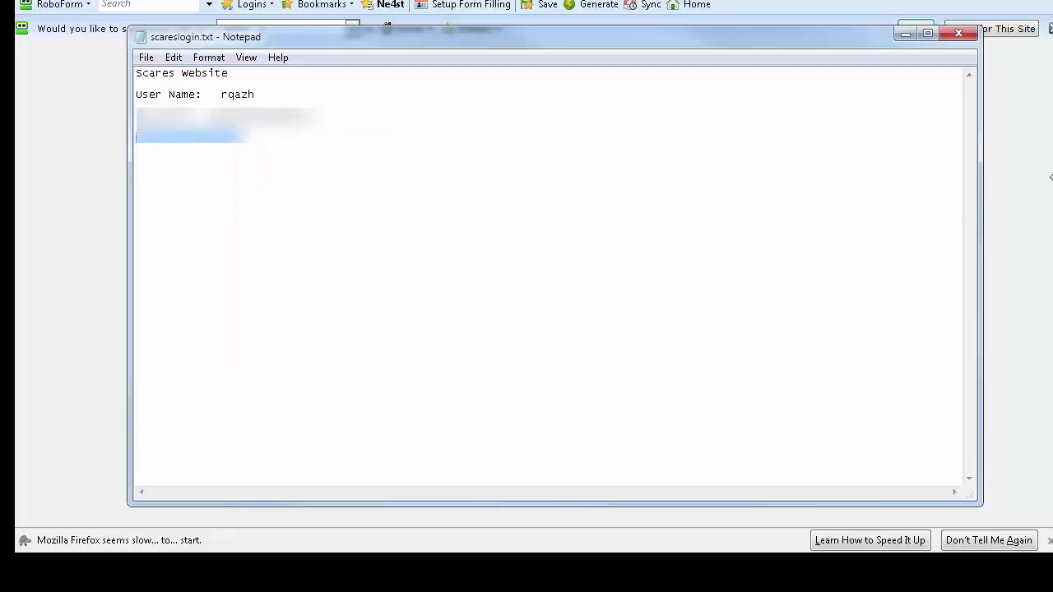
pyautogui.click(1017, 202)
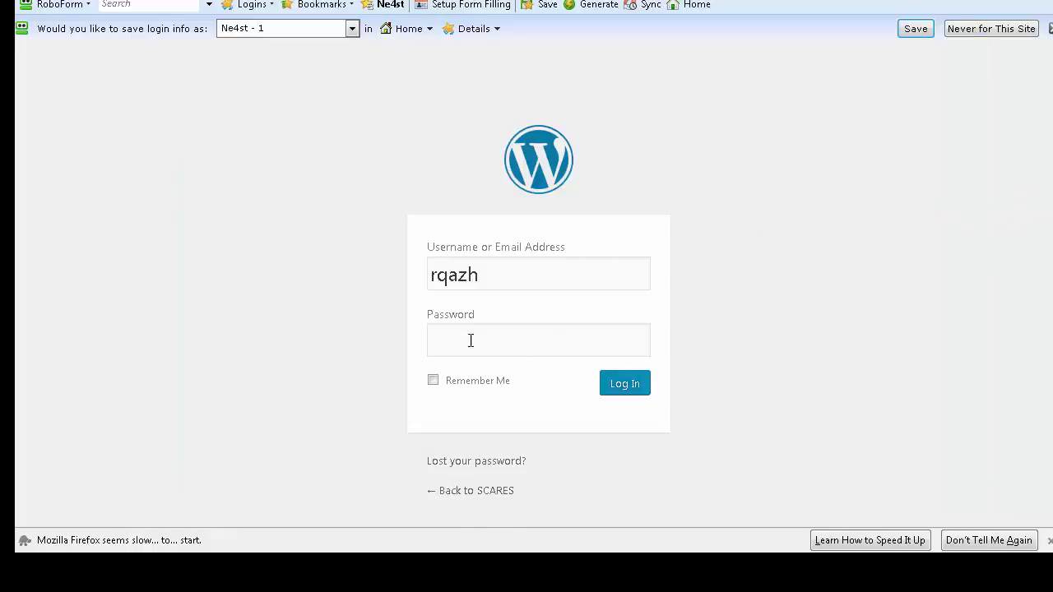
pyautogui.click(444, 343)
pyautogui.rightClick(442, 347)
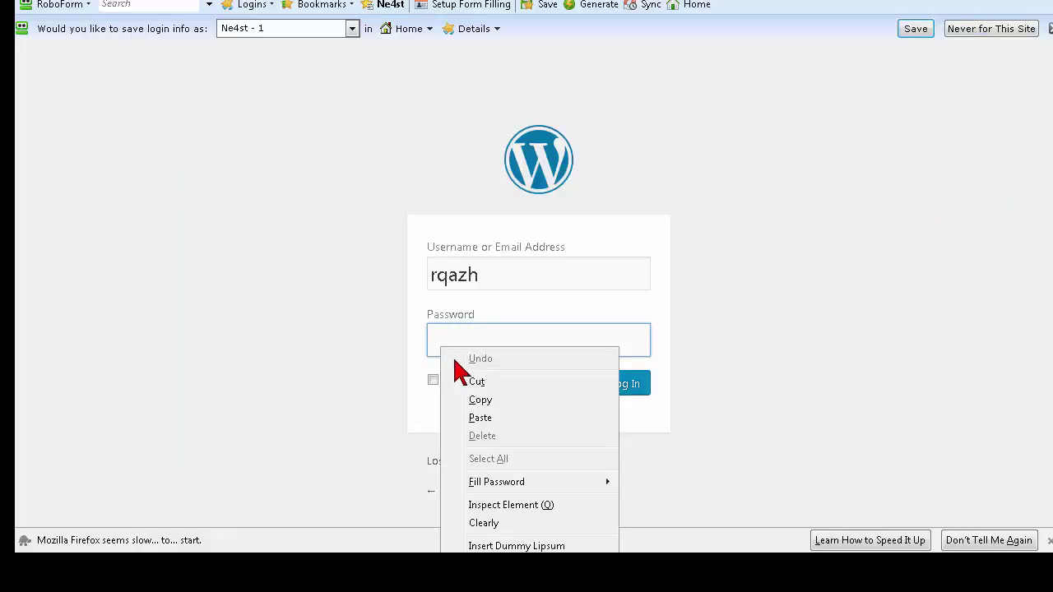
pyautogui.click(481, 418)
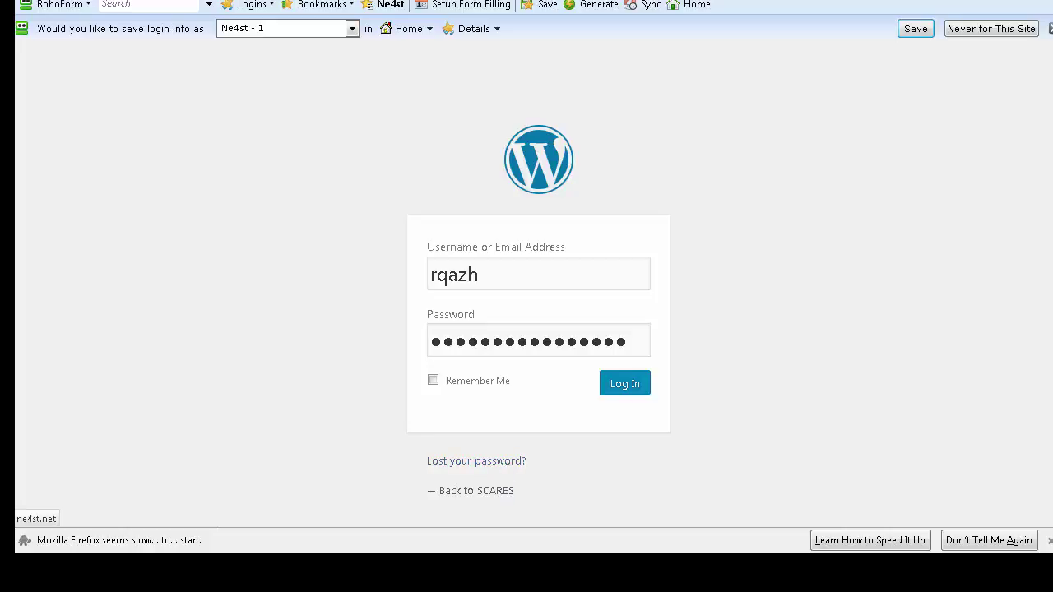
pyautogui.hotkey('alt', 'Tab')
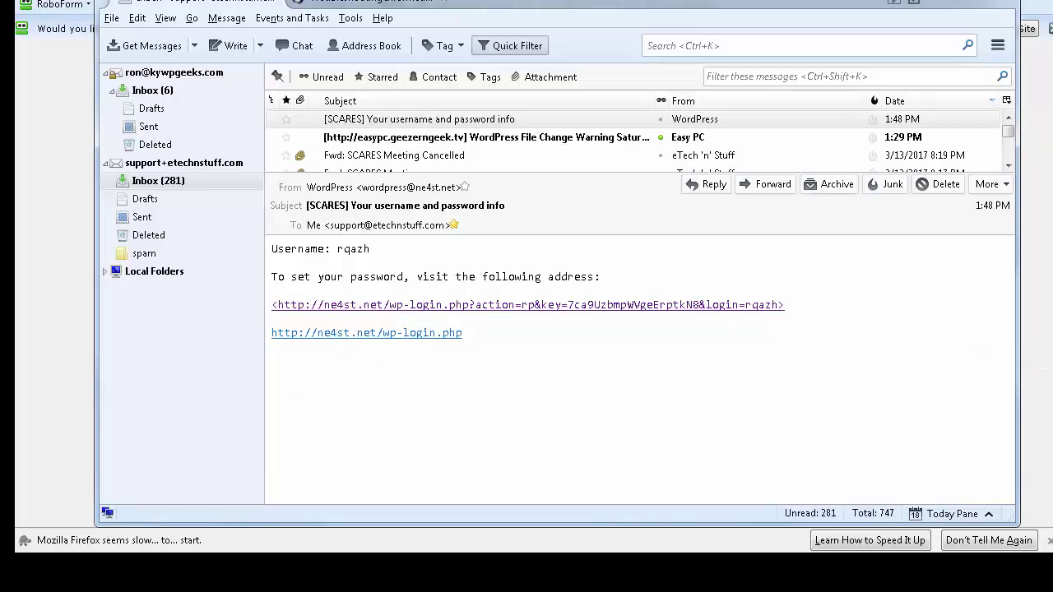
pyautogui.click(1035, 354)
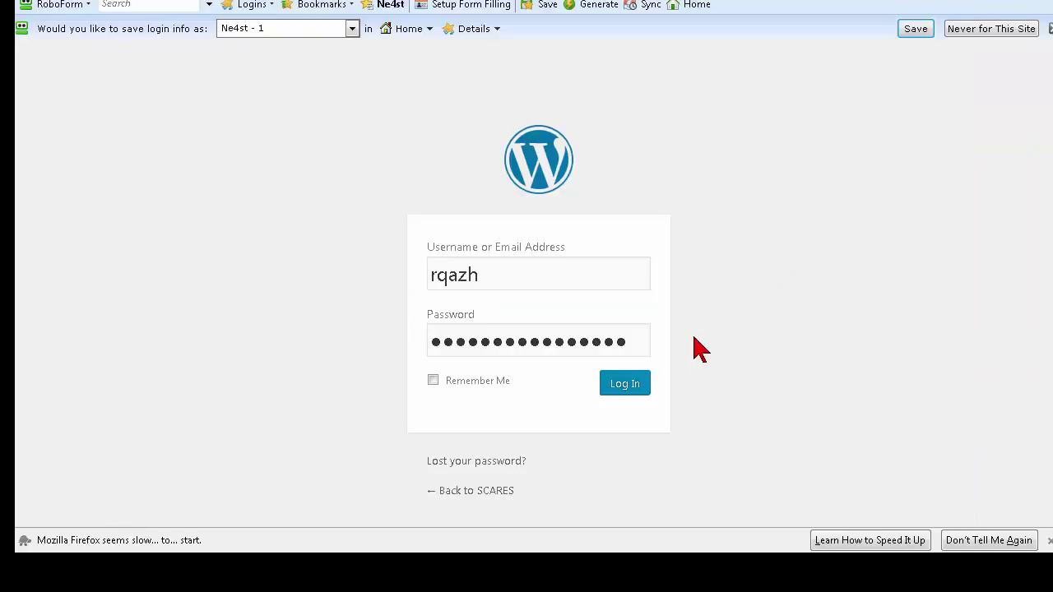
# Step: Submit the login and dismiss Firefox's offer to remember it
pyautogui.click(634, 387)
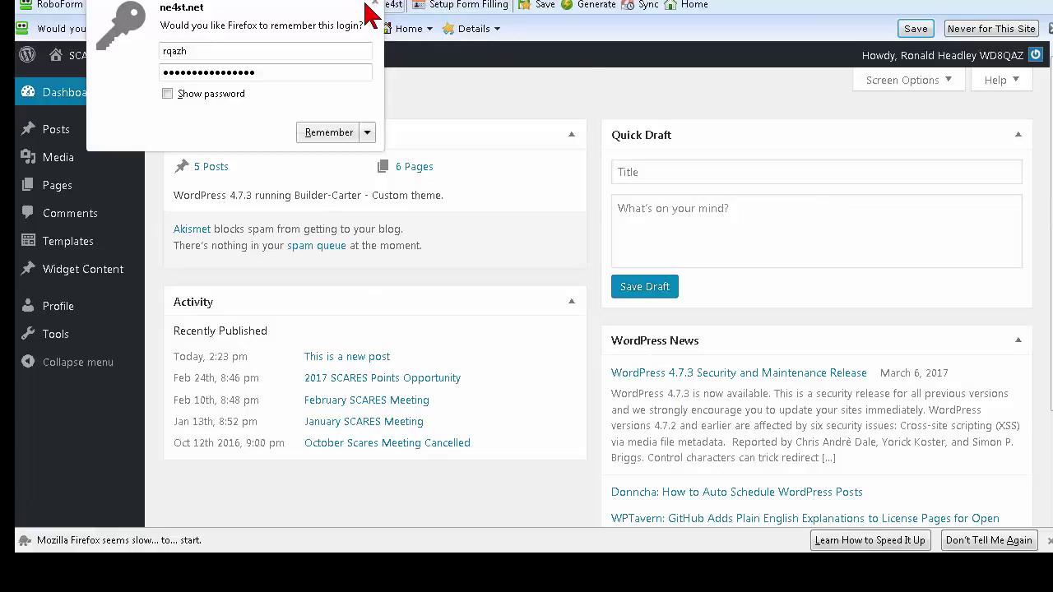
pyautogui.click(381, 8)
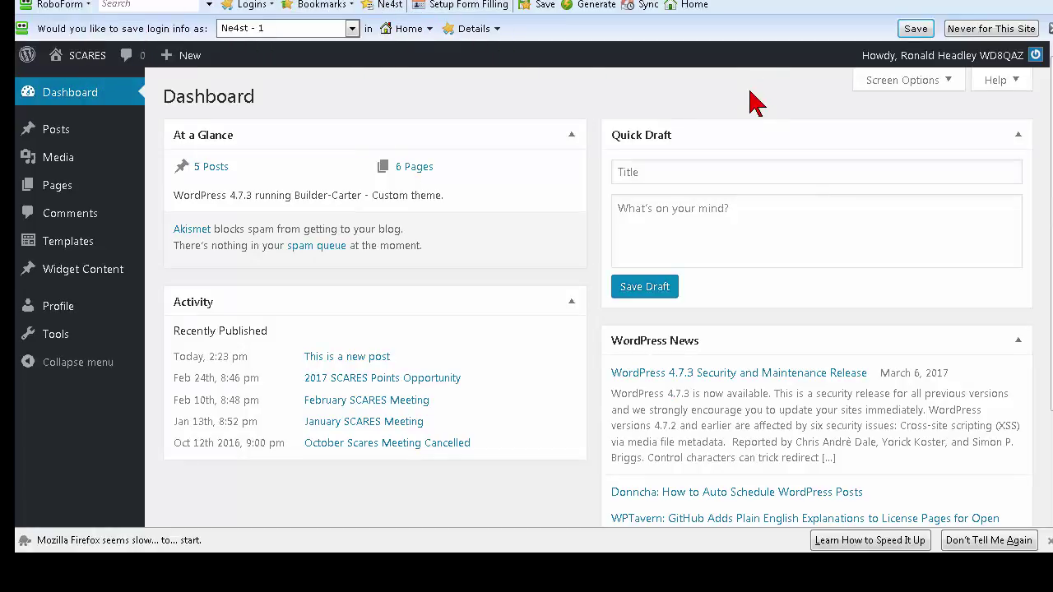